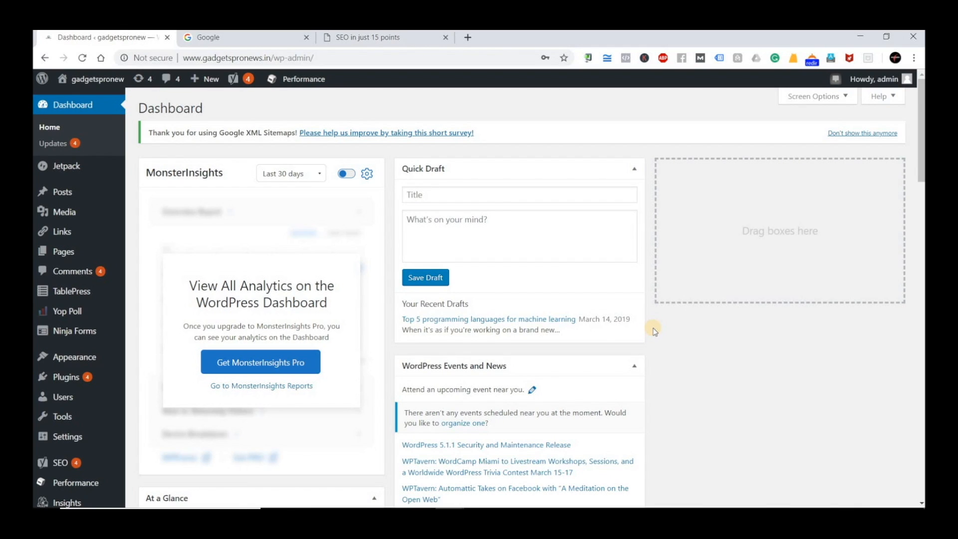
Open the draft "Top 5 programming languages for machine learning" for editing from the list of all posts.
mouse_move(58, 253)
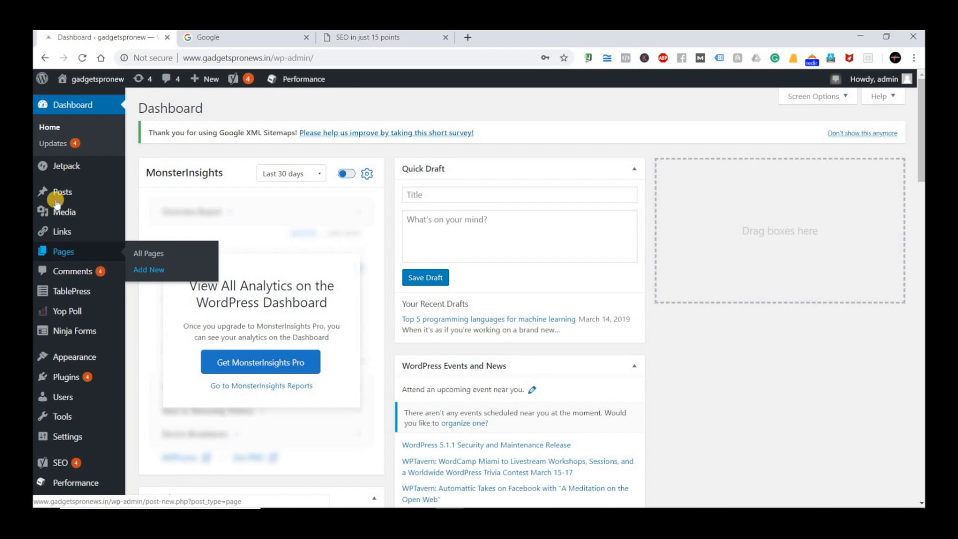
mouse_move(69, 202)
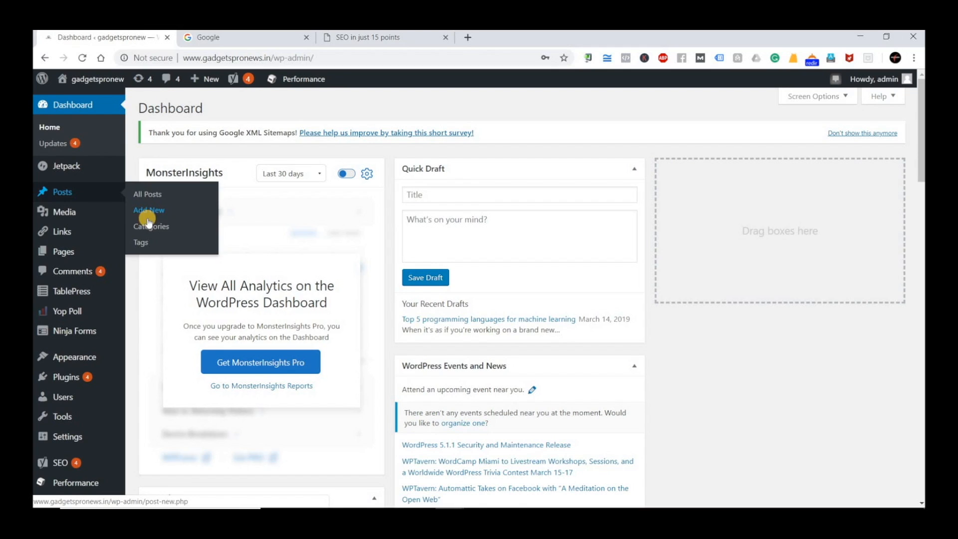
click(146, 191)
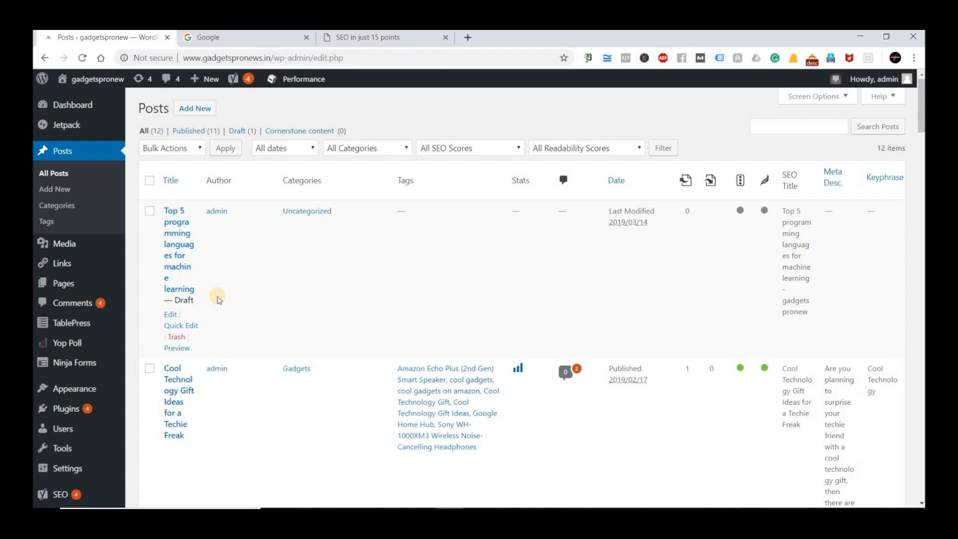
scroll(215, 302, down, 1)
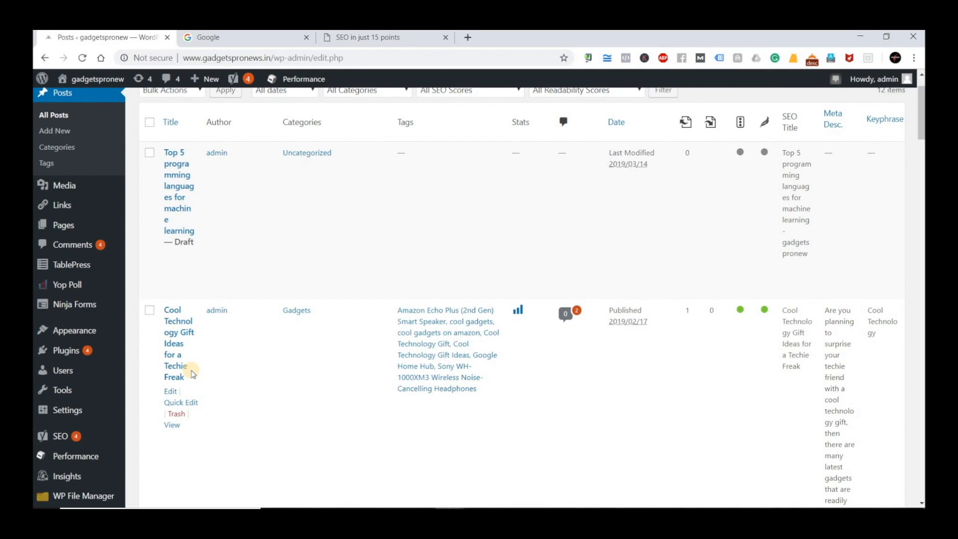
scroll(193, 373, down, 4)
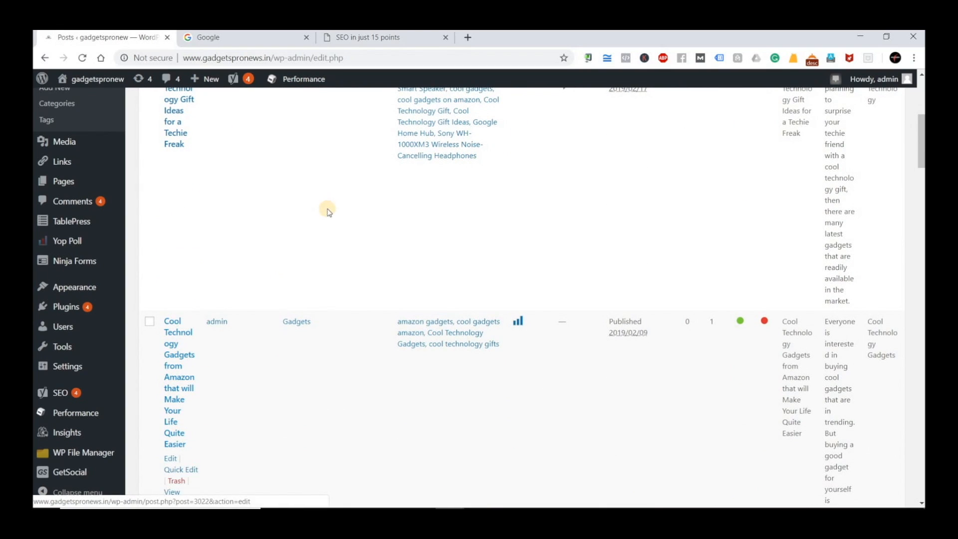
scroll(327, 211, up, 5)
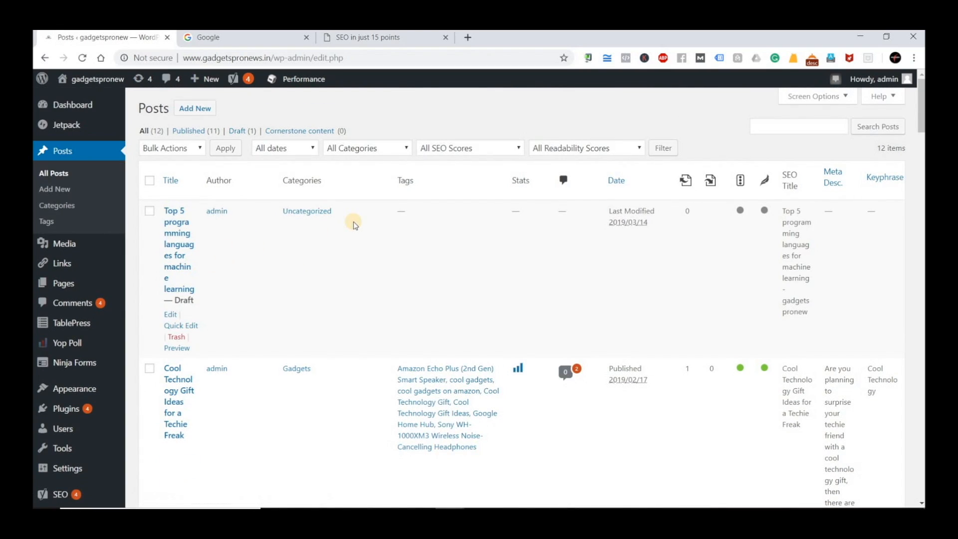
click(186, 239)
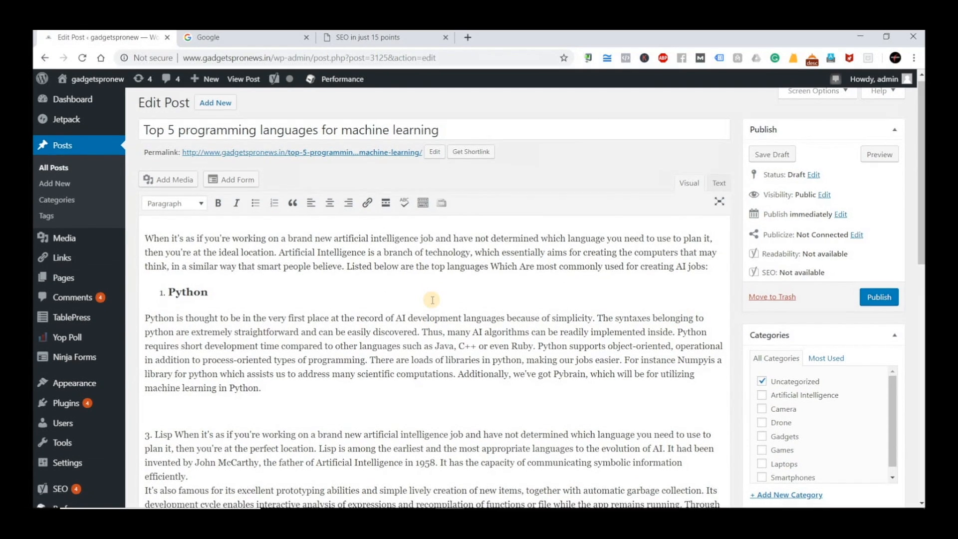
Examine the draft's body text and how its Python, Lisp and Prolog sections are structured and formatted.
scroll(433, 300, down, 7)
scroll(433, 300, up, 6)
scroll(432, 300, up, 2)
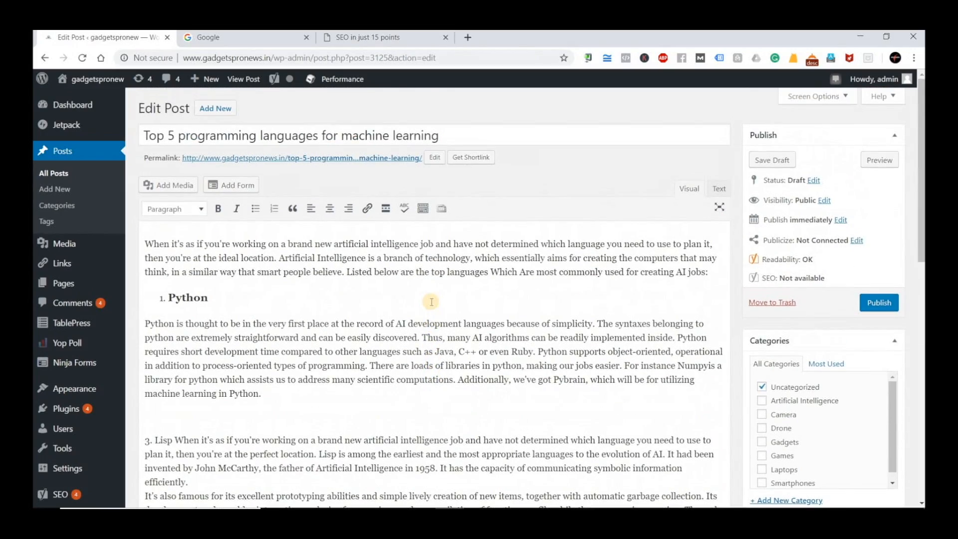
scroll(432, 301, down, 5)
scroll(435, 298, up, 4)
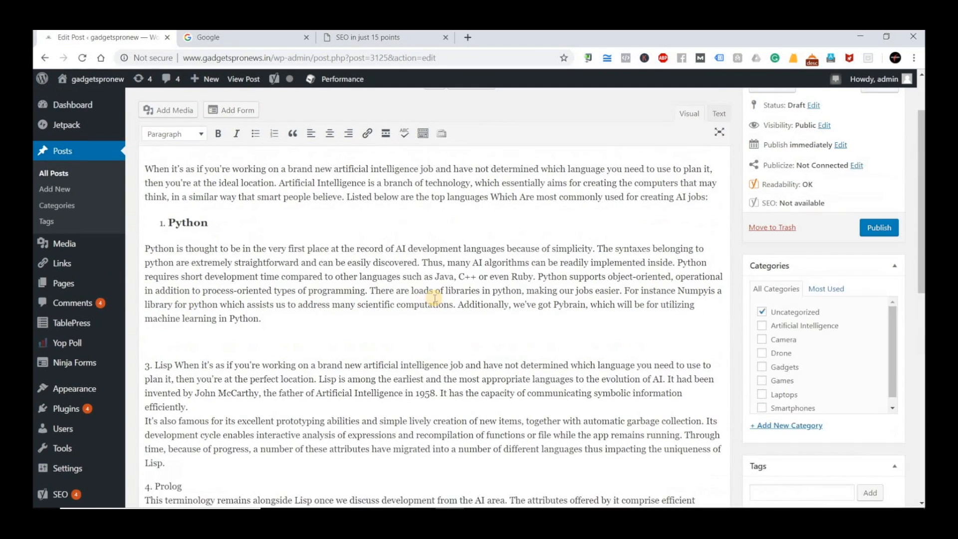
scroll(435, 298, down, 4)
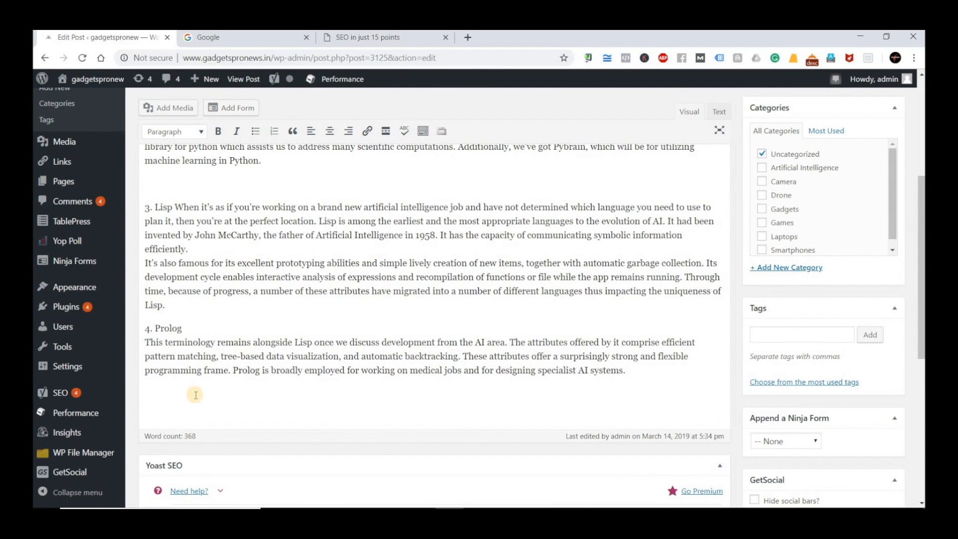
scroll(195, 395, up, 4)
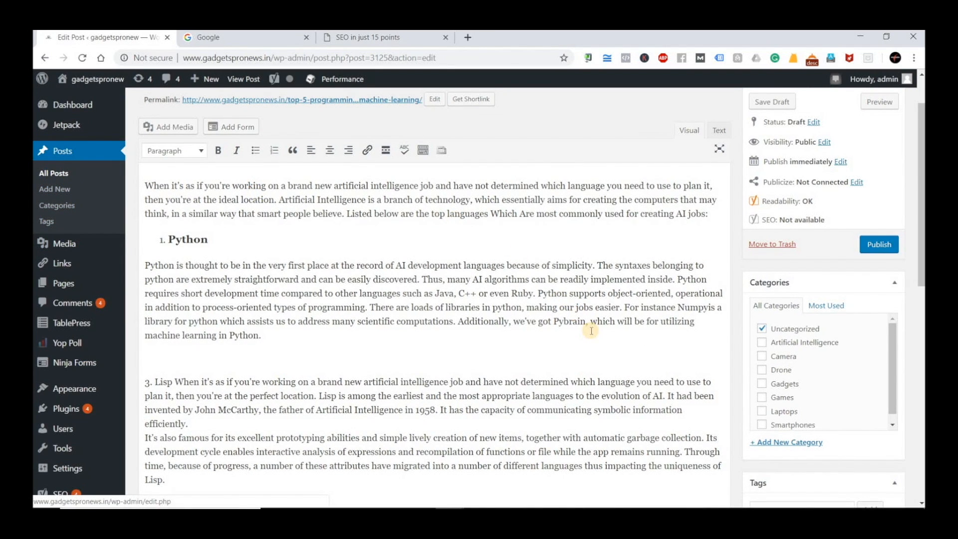
scroll(591, 331, up, 1)
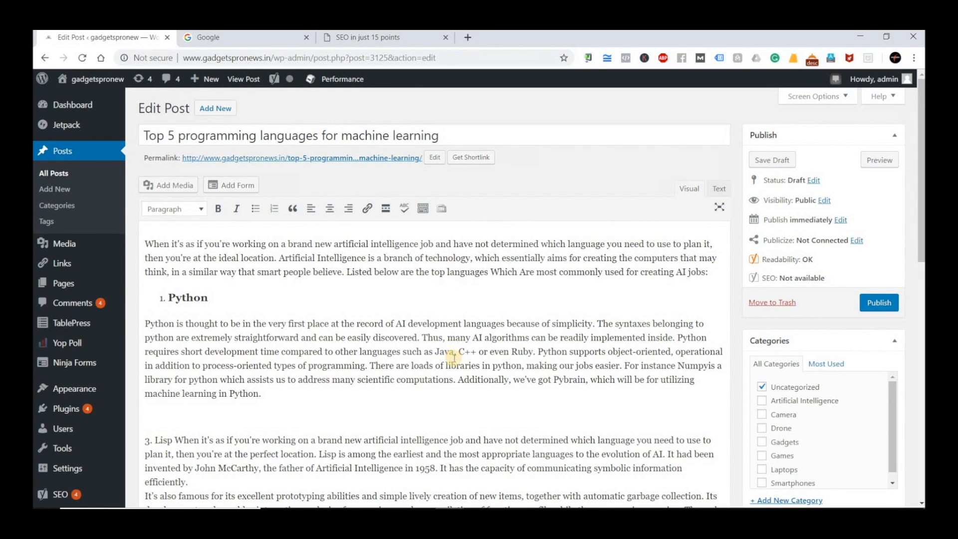
scroll(454, 358, down, 4)
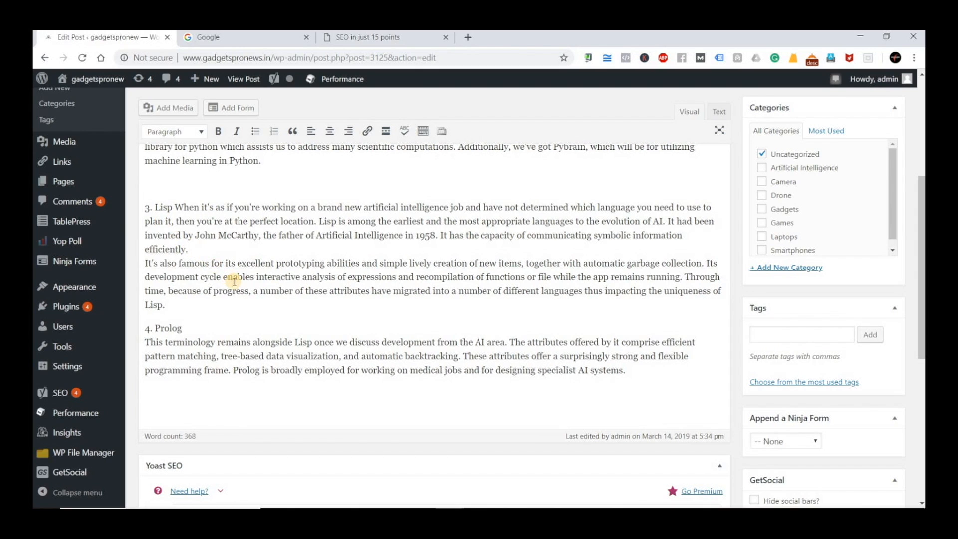
scroll(121, 248, up, 2)
Return to the list of all posts and open "Cool Technology Gift Ideas for a Techie Freak" for editing.
click(58, 175)
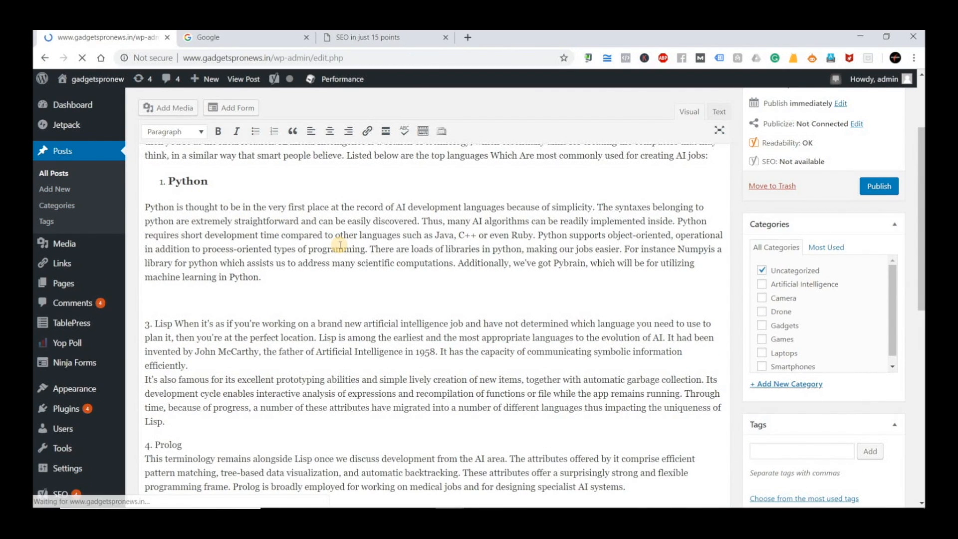
scroll(208, 233, down, 2)
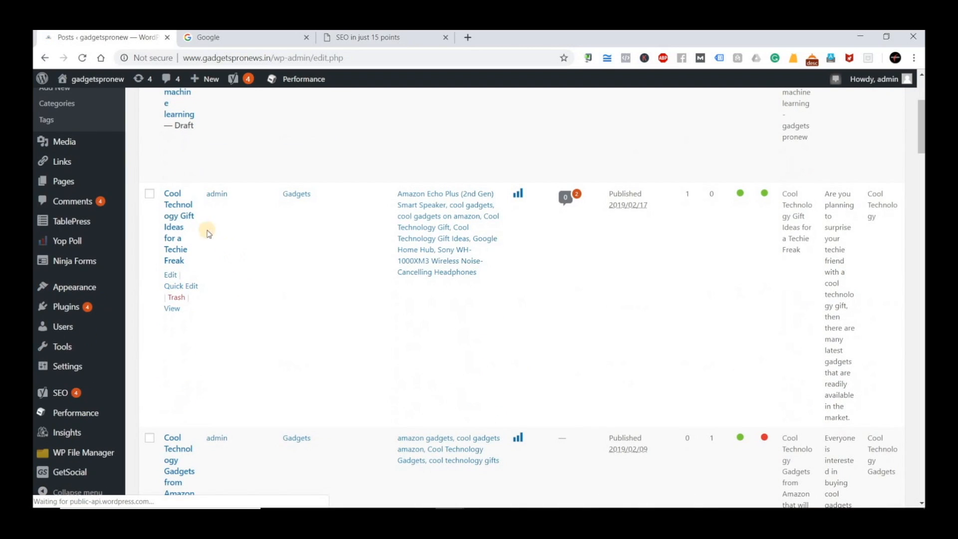
click(179, 216)
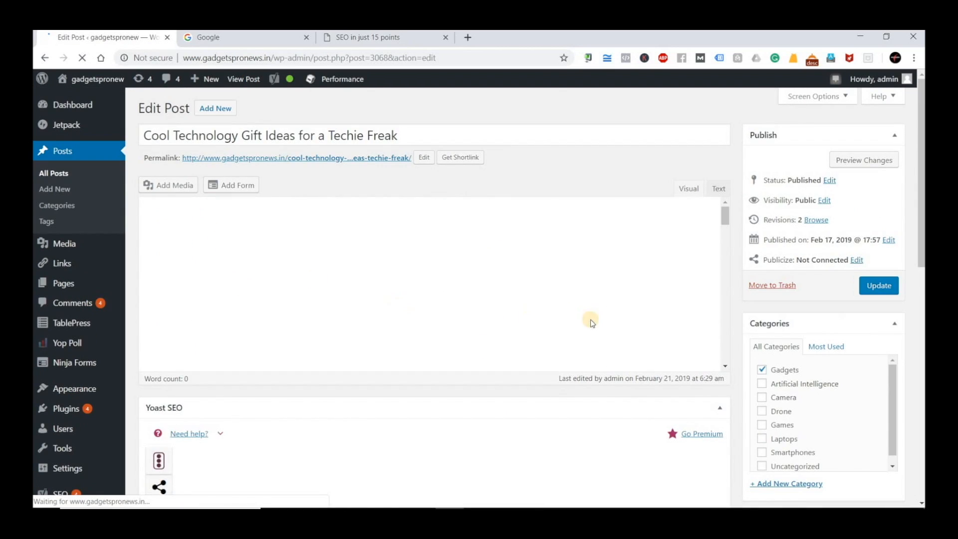
Examine the gift ideas post's headings, images, links and tags, along with its Yoast SEO snippet and analysis ratings.
scroll(531, 341, down, 12)
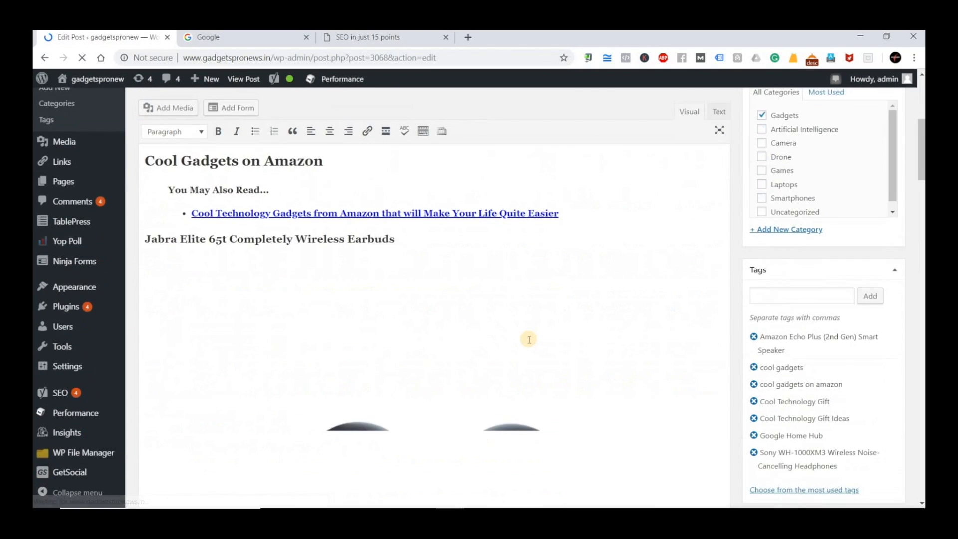
scroll(530, 340, down, 20)
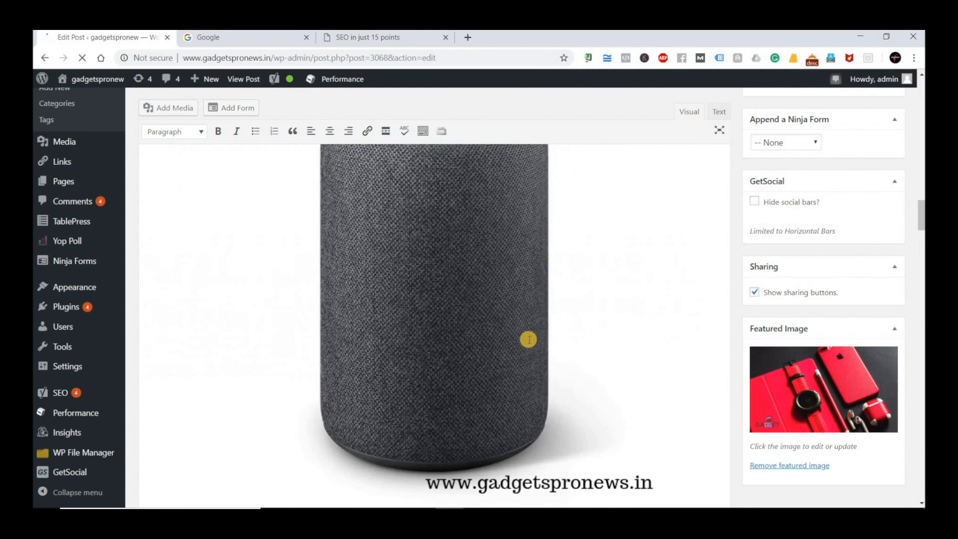
scroll(529, 338, down, 20)
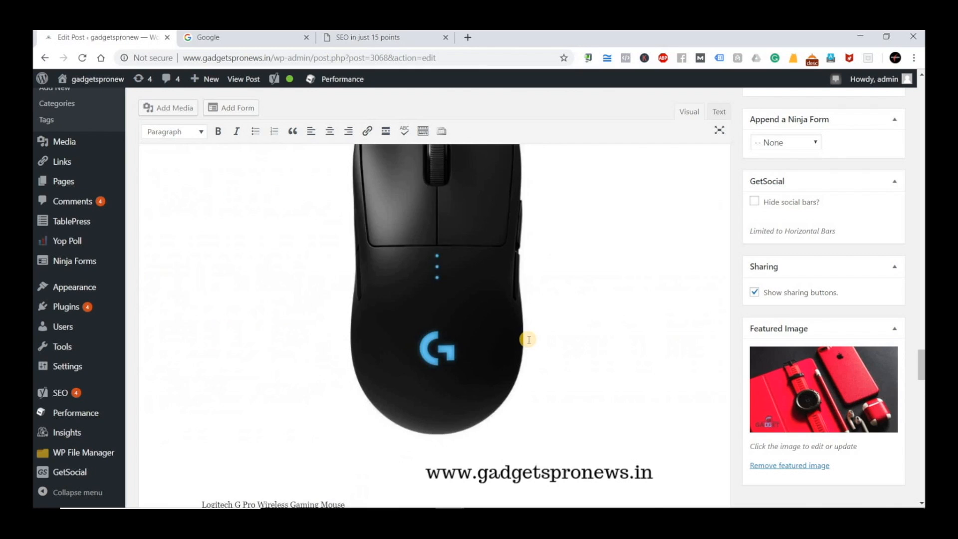
scroll(528, 339, down, 15)
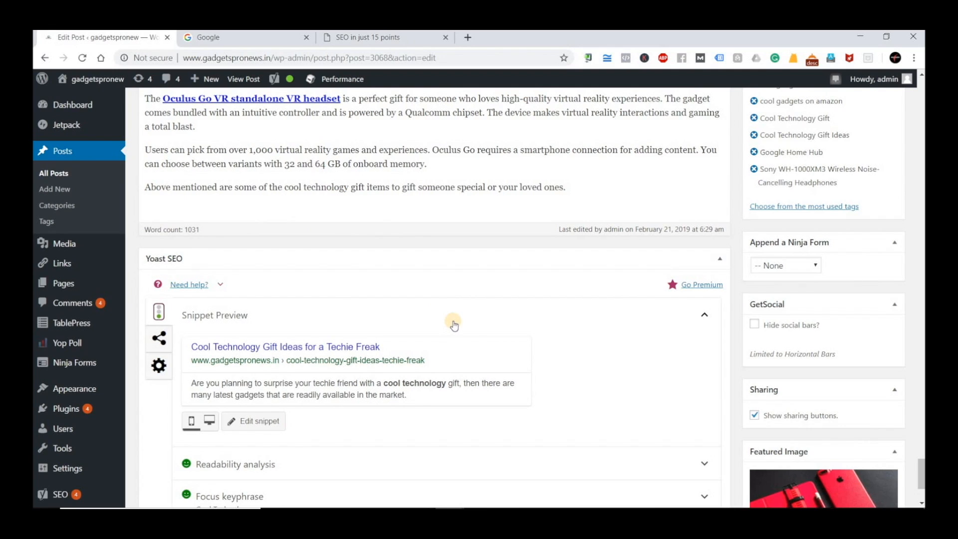
scroll(454, 322, up, 10)
scroll(488, 335, up, 6)
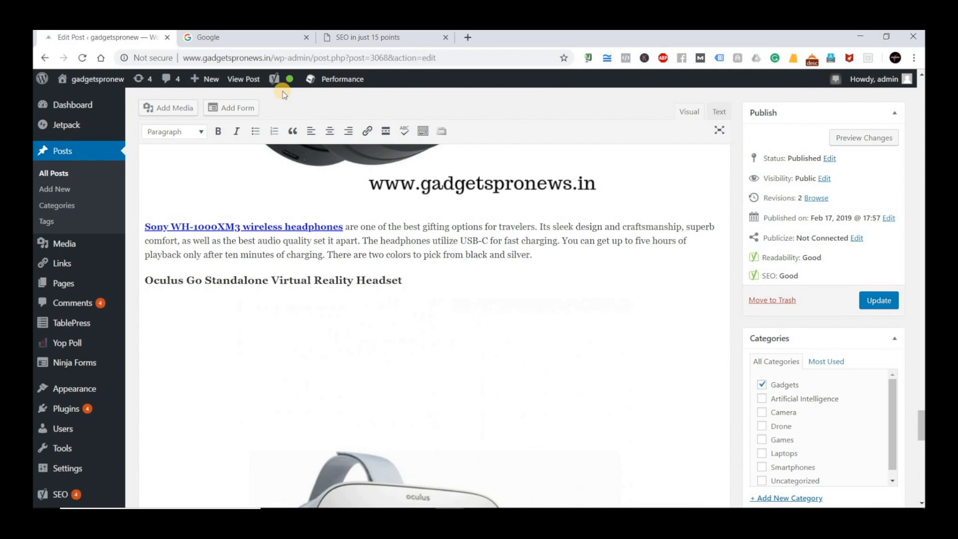
mouse_move(291, 83)
scroll(599, 369, up, 10)
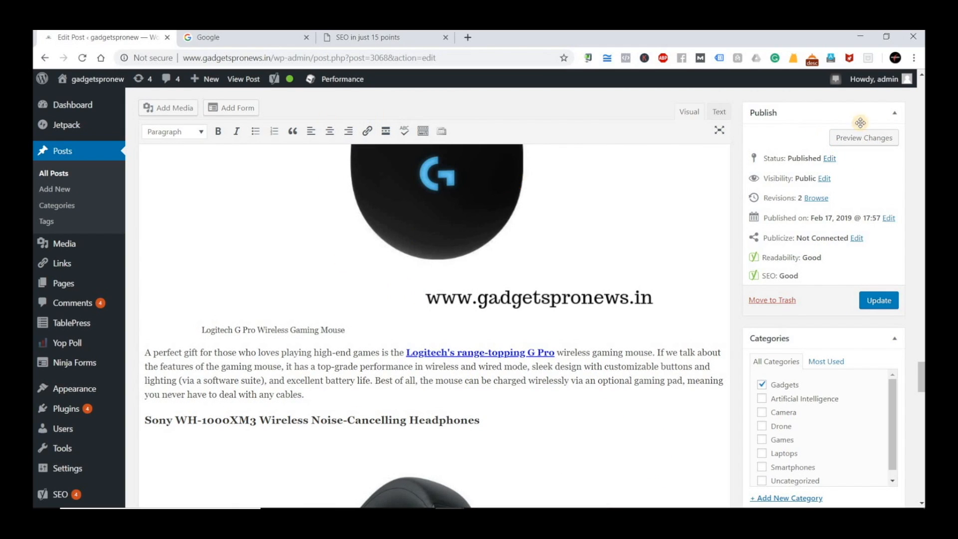
Preview the gift ideas post and highlight its title, the "Cool Technology Gift" heading and the opening paragraph in turn.
click(869, 138)
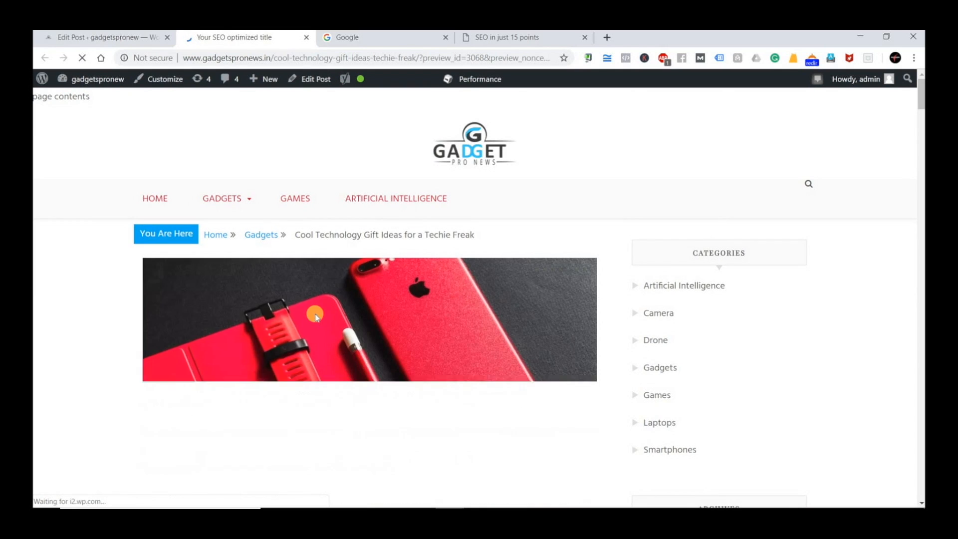
scroll(334, 235, down, 2)
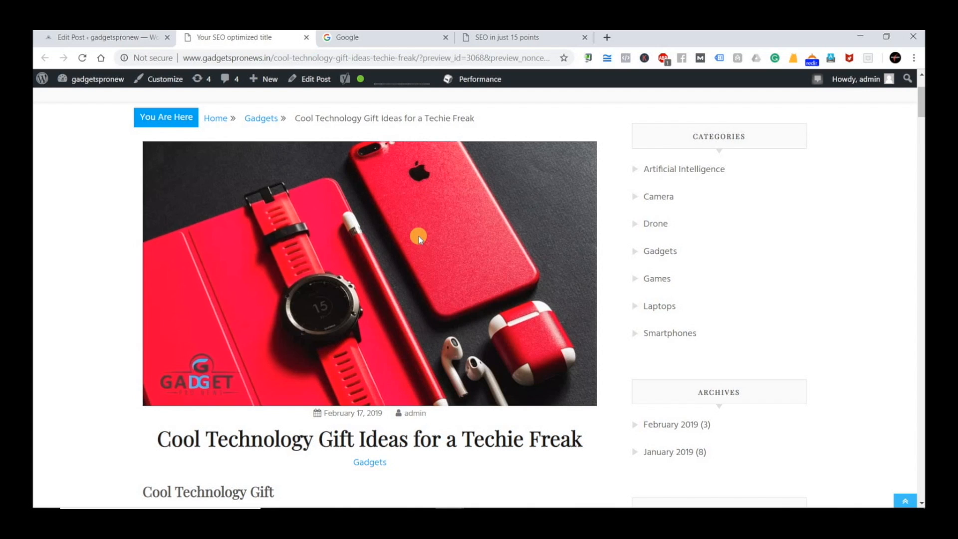
scroll(299, 254, down, 3)
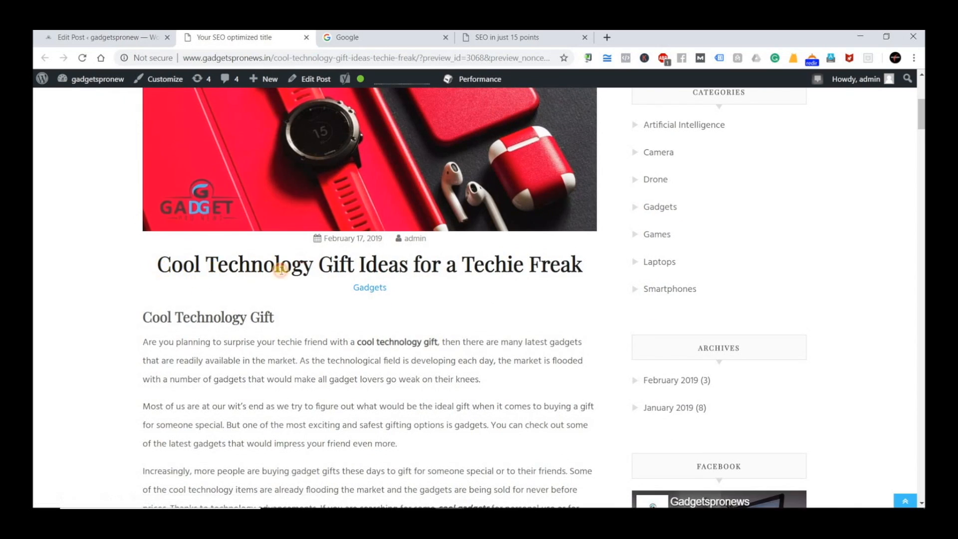
drag(159, 264, 582, 265)
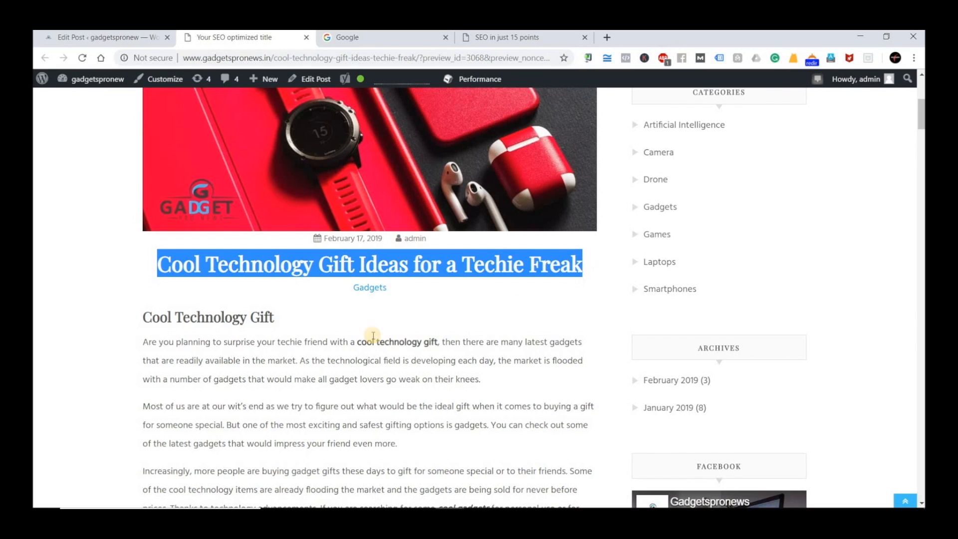
drag(143, 318, 279, 317)
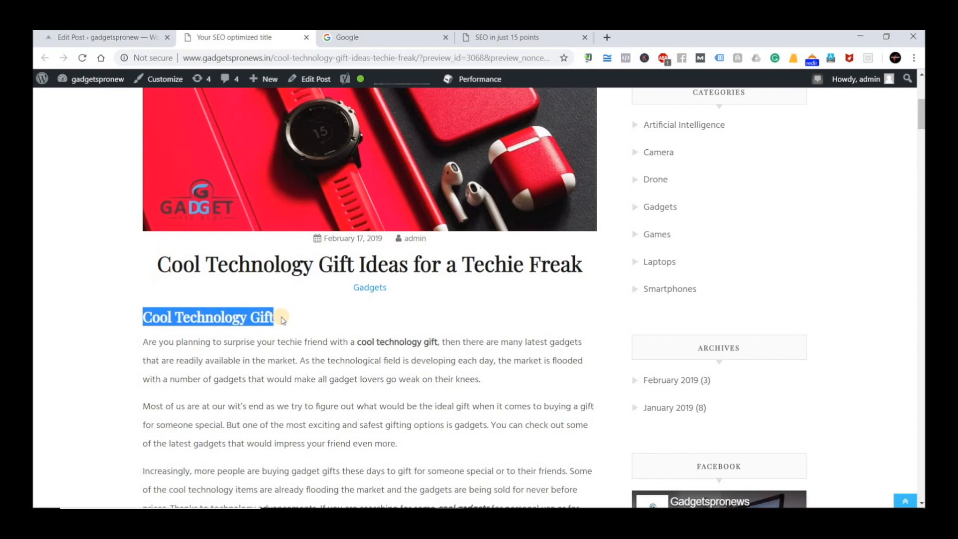
scroll(281, 327, down, 2)
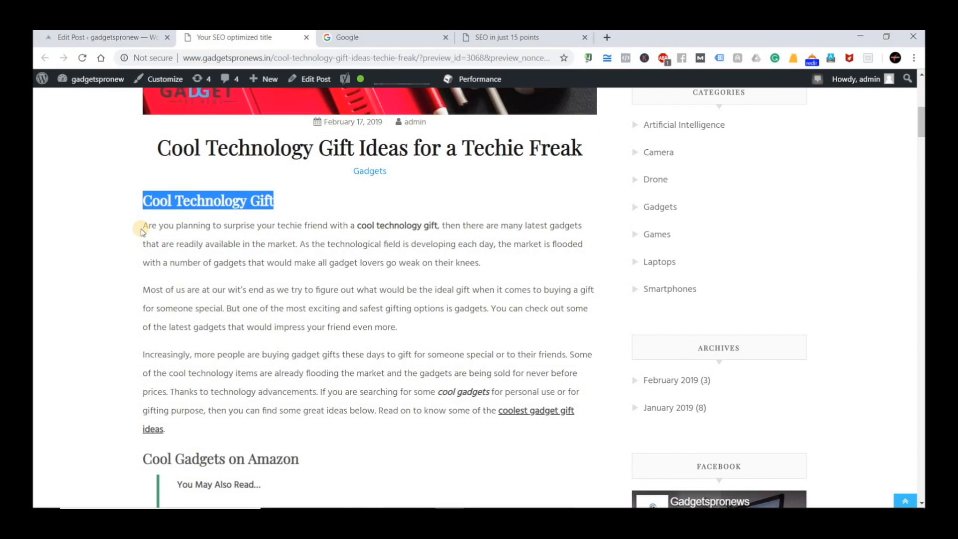
drag(143, 226, 480, 263)
Examine the subheadings, images and descriptions in the previewed post, from the Jabra earbuds to the GoPro HERO7 section.
scroll(371, 296, down, 10)
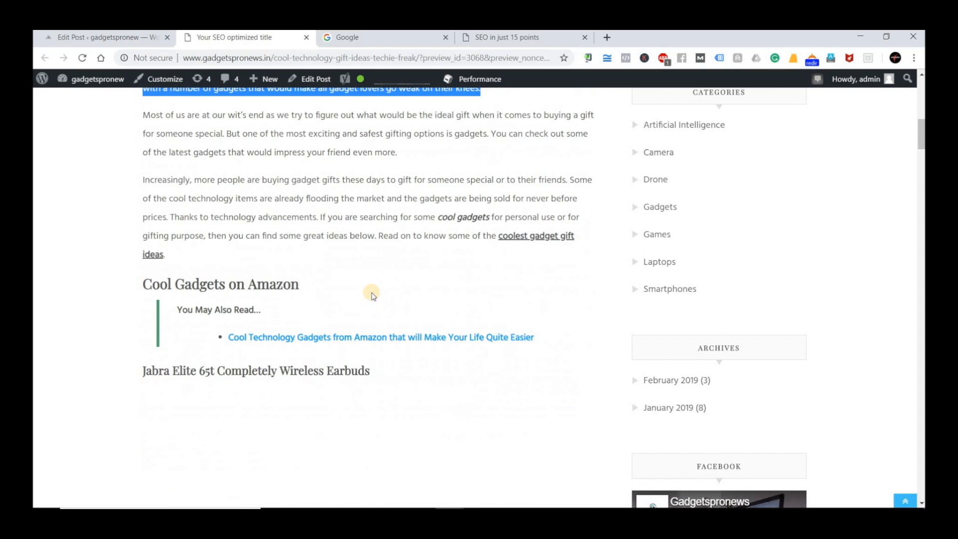
scroll(167, 195, up, 2)
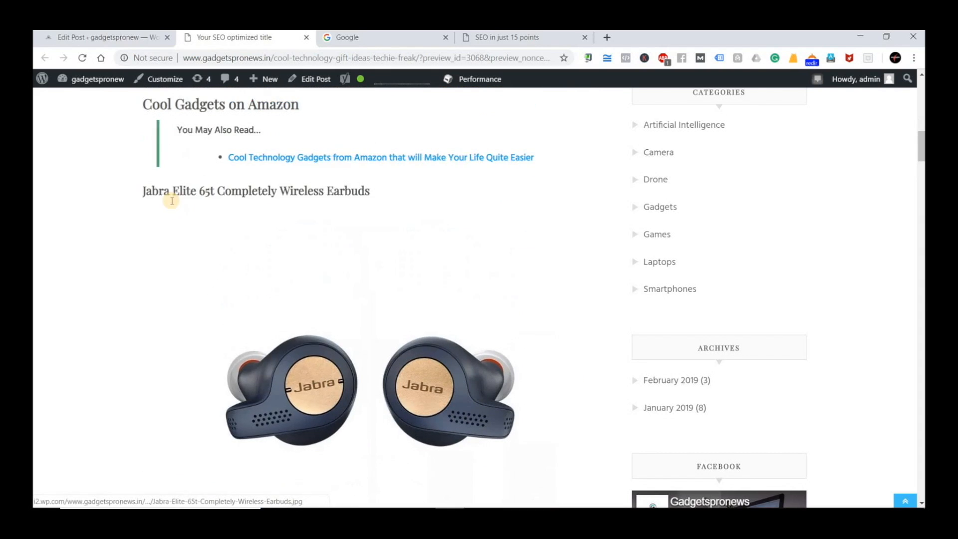
scroll(391, 408, down, 2)
scroll(390, 408, down, 9)
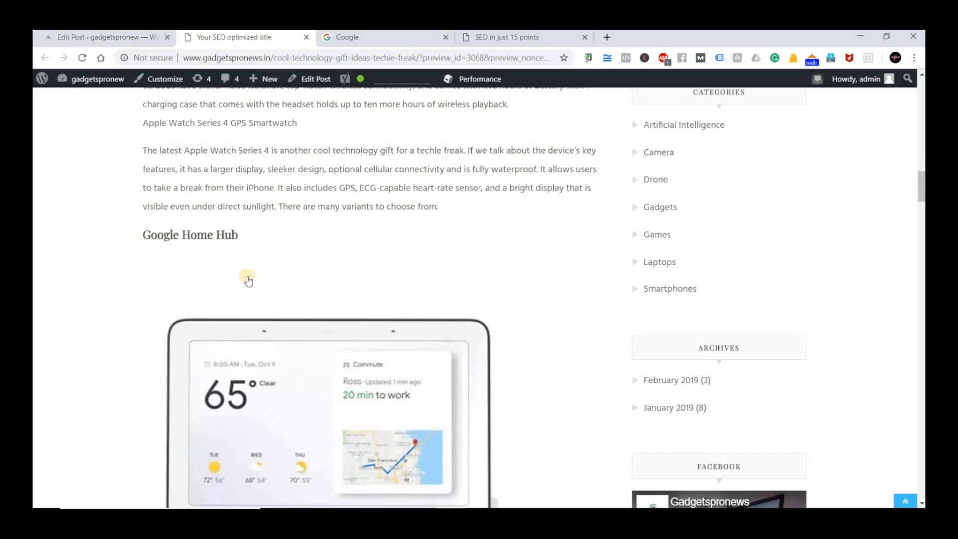
scroll(246, 278, down, 4)
scroll(251, 283, down, 2)
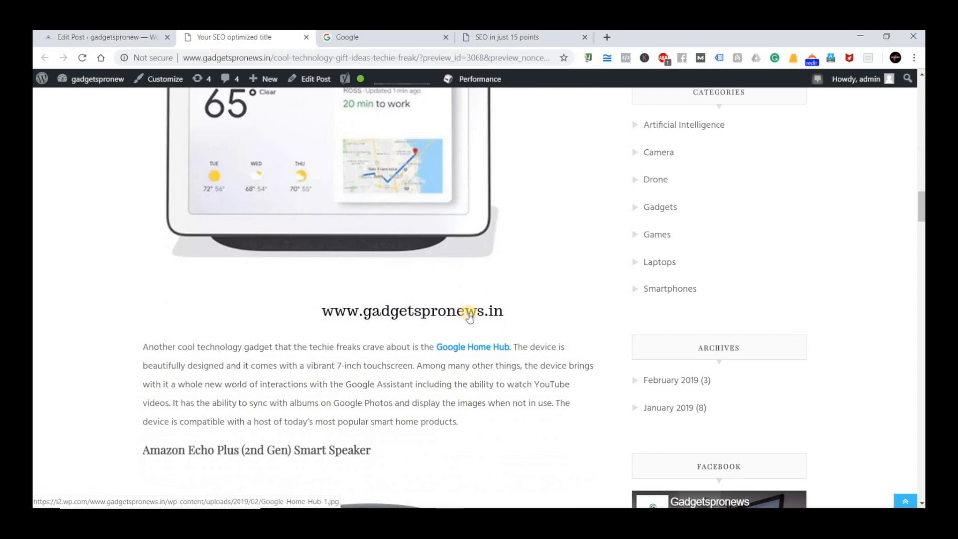
scroll(466, 384, down, 3)
scroll(149, 170, down, 2)
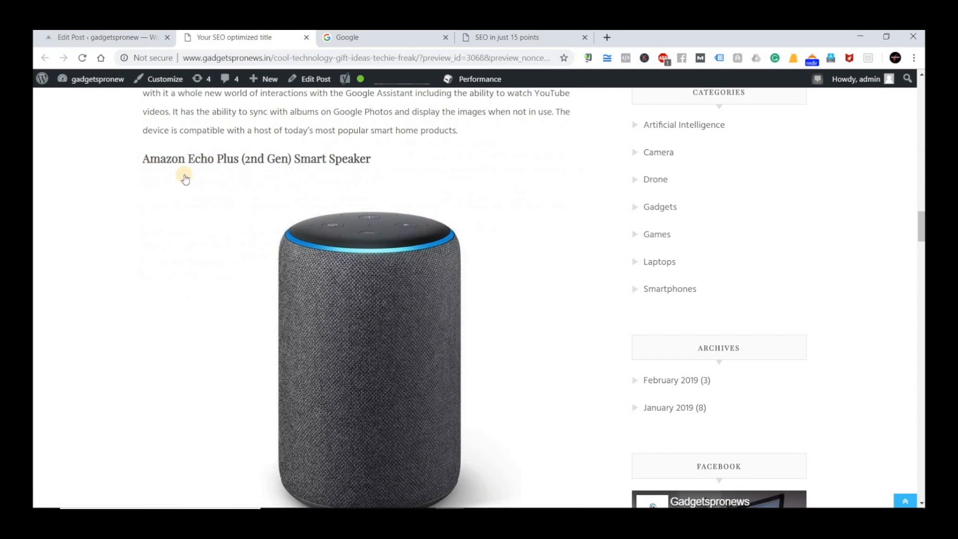
scroll(339, 239, down, 3)
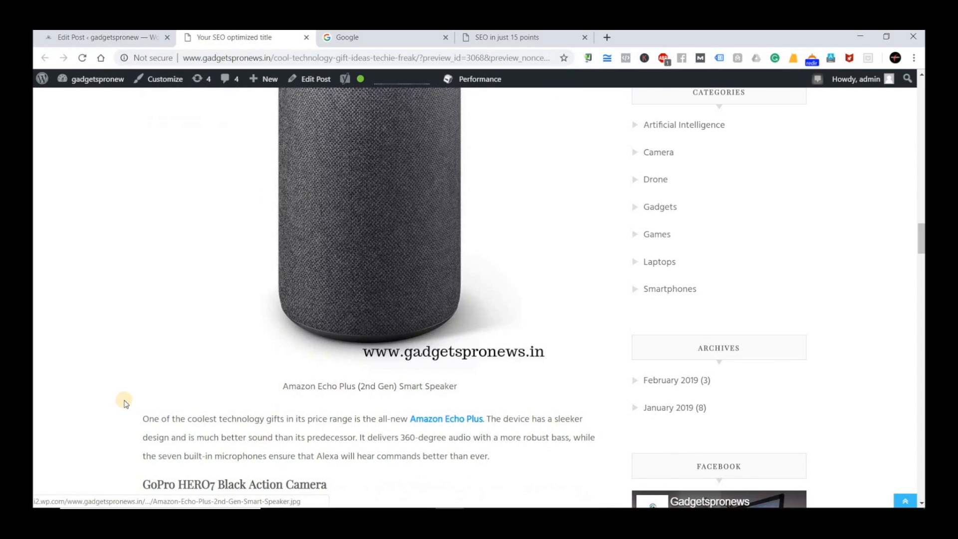
scroll(315, 392, down, 3)
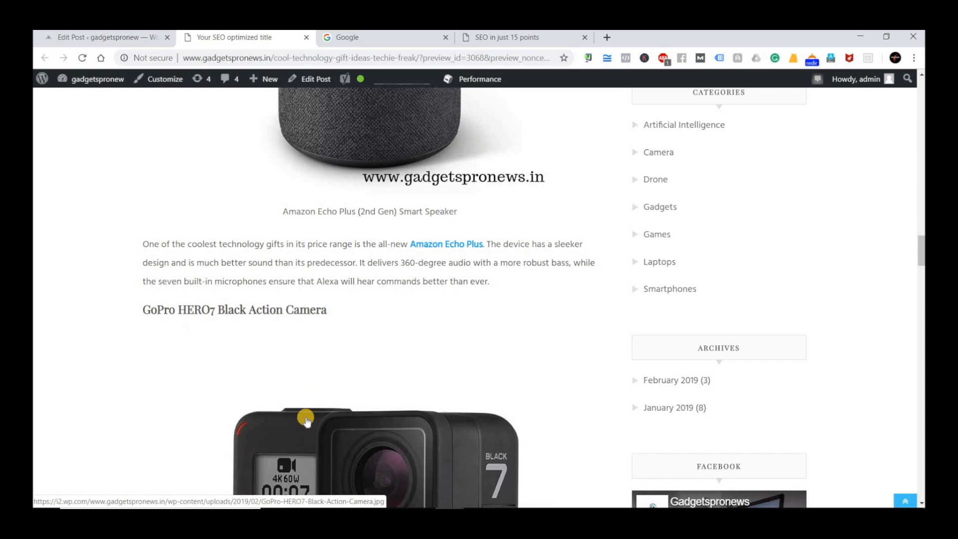
Examine the GoPro HERO7, Microsoft Surface Go and Bose Home Speaker 500 sections of the previewed gift ideas post.
scroll(306, 416, down, 8)
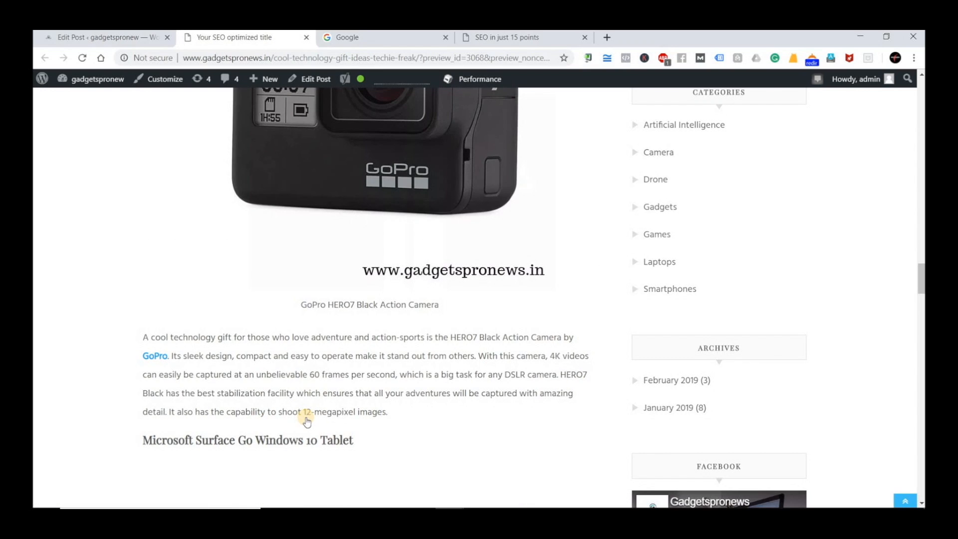
scroll(307, 421, down, 3)
scroll(560, 411, down, 4)
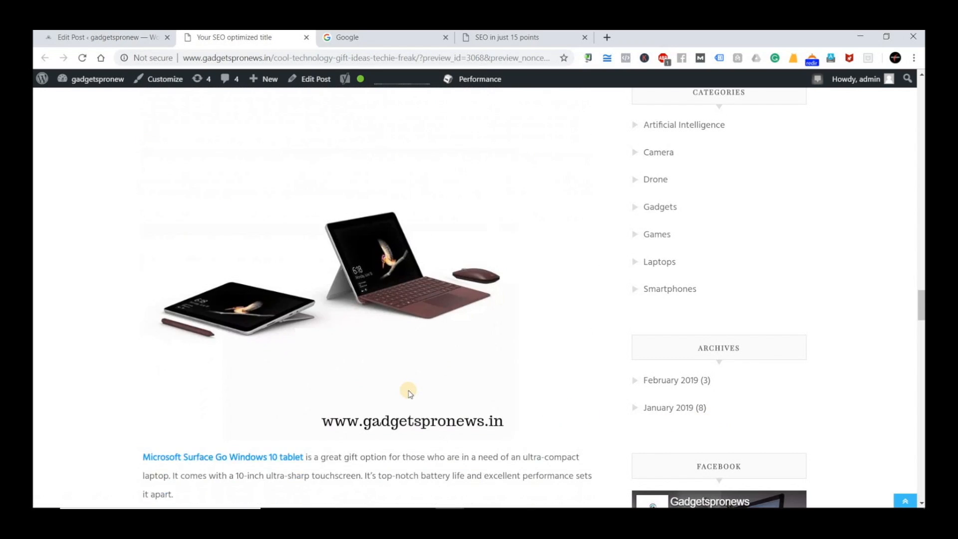
scroll(409, 392, down, 2)
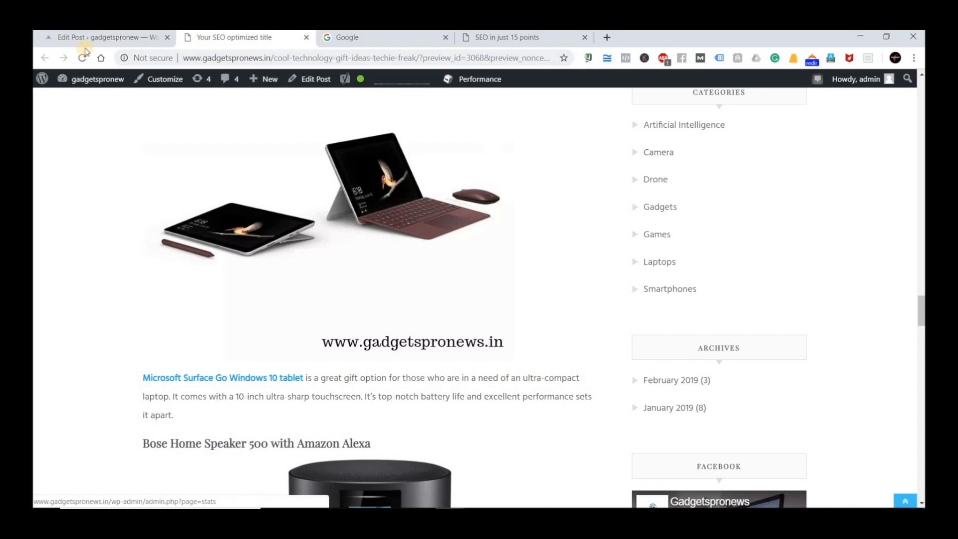
Leave the post preview, open the site's list of installed plugins and locate the Yoast SEO entry.
click(100, 37)
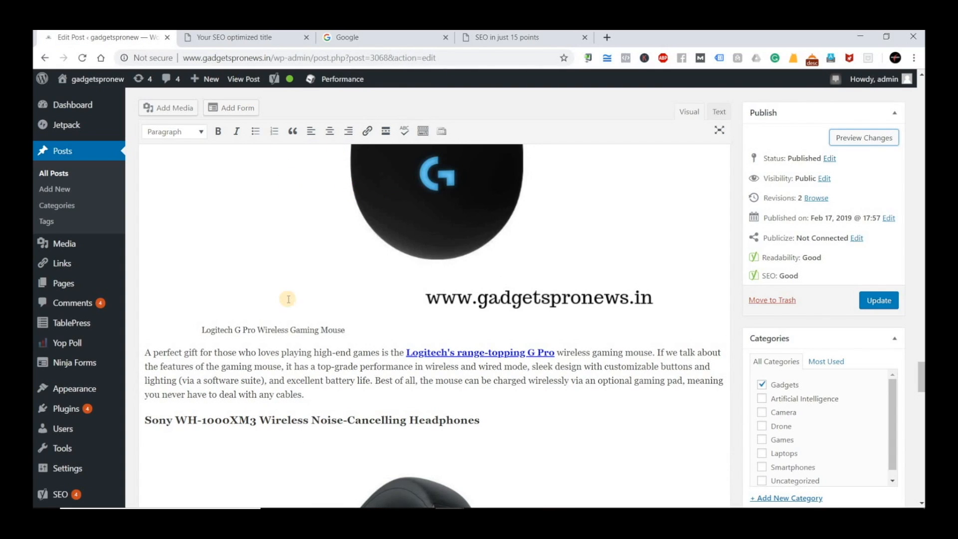
scroll(288, 299, up, 7)
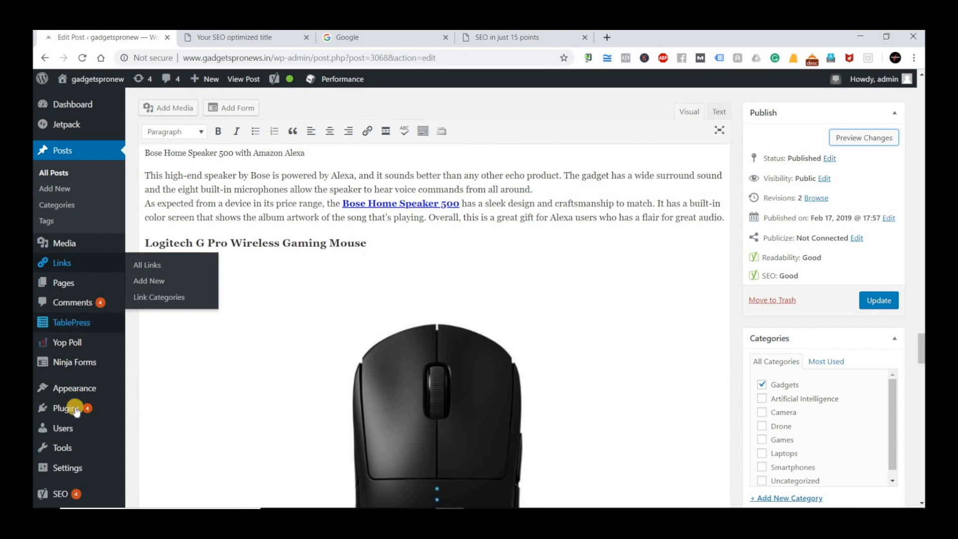
mouse_move(75, 407)
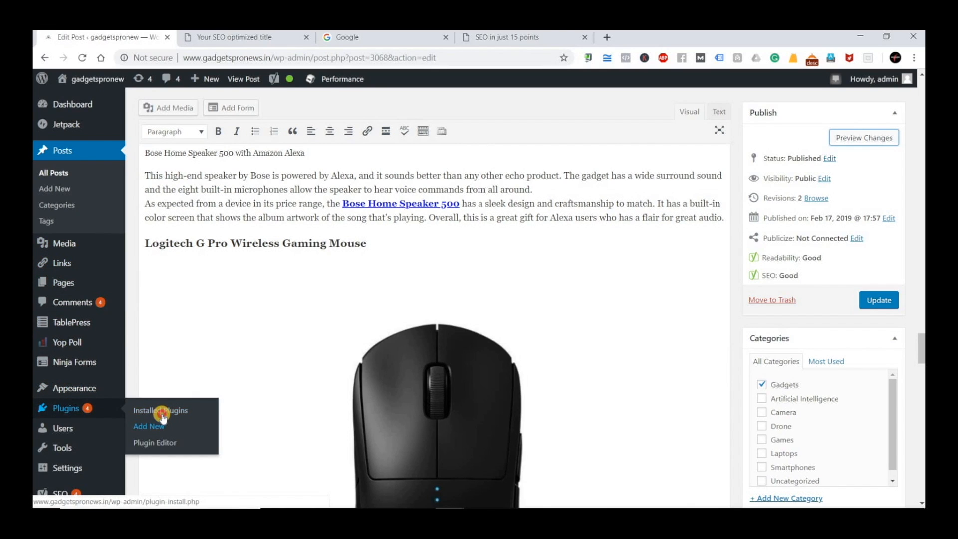
click(163, 412)
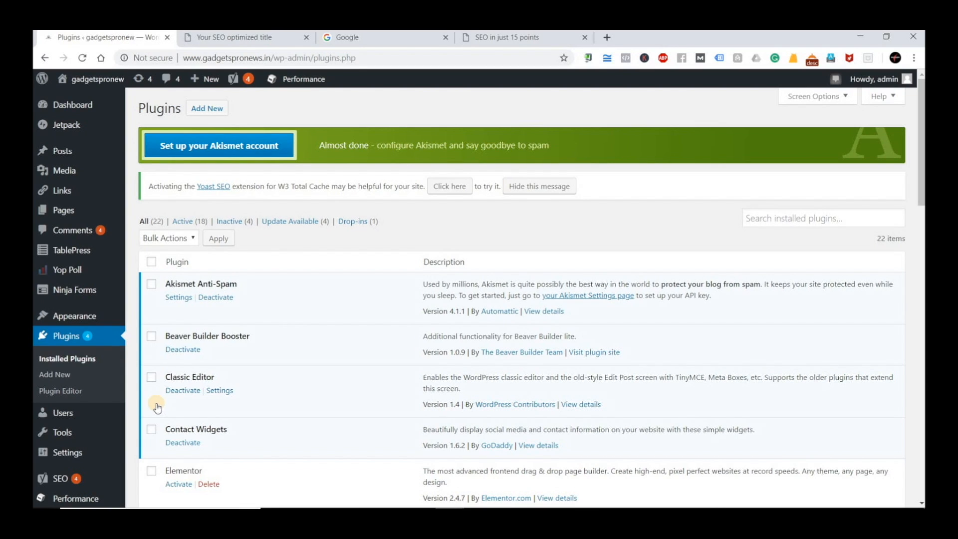
scroll(276, 365, down, 7)
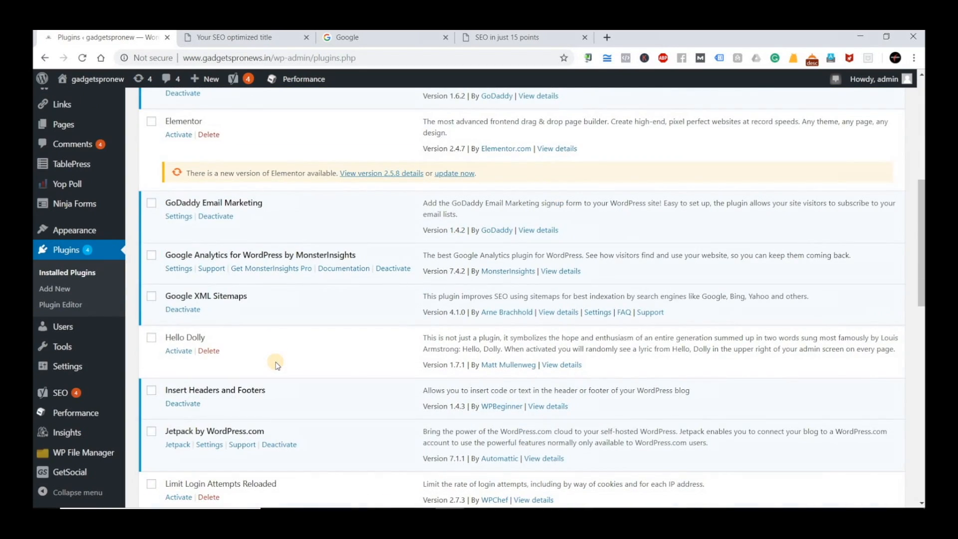
scroll(276, 365, down, 7)
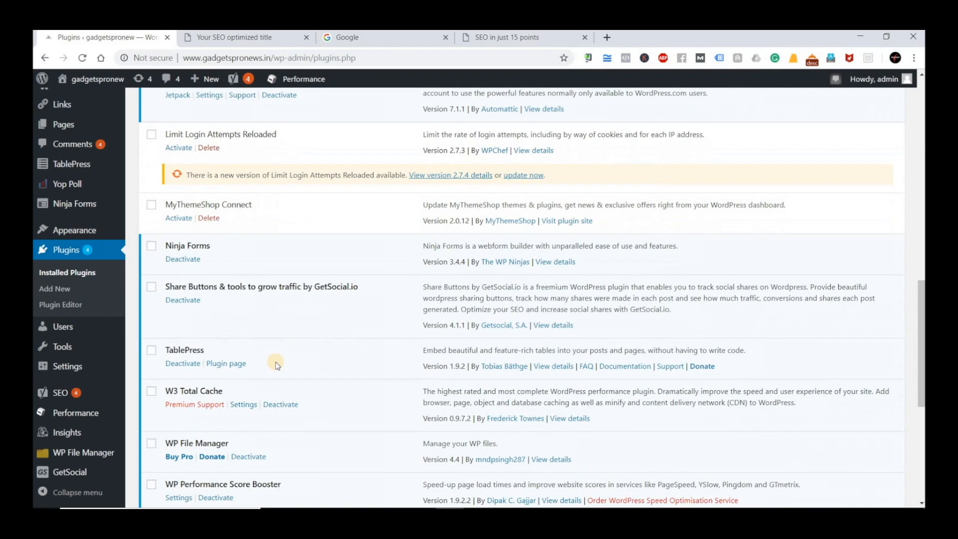
scroll(277, 366, down, 5)
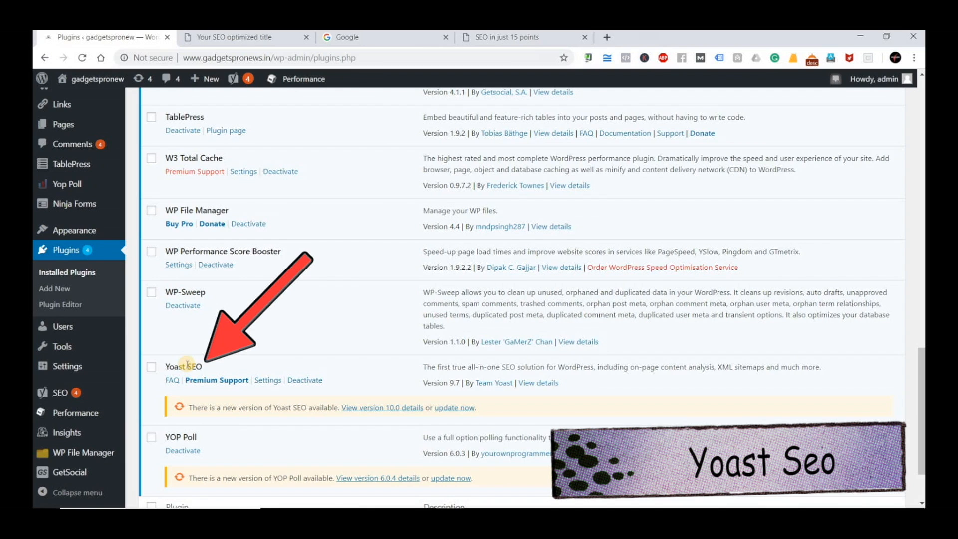
Copy the plugin name "Yoast SEO" into the Notepad notes as a new line below "Web Page Optimization + Content Optimization", and return to the browser.
double_click(188, 366)
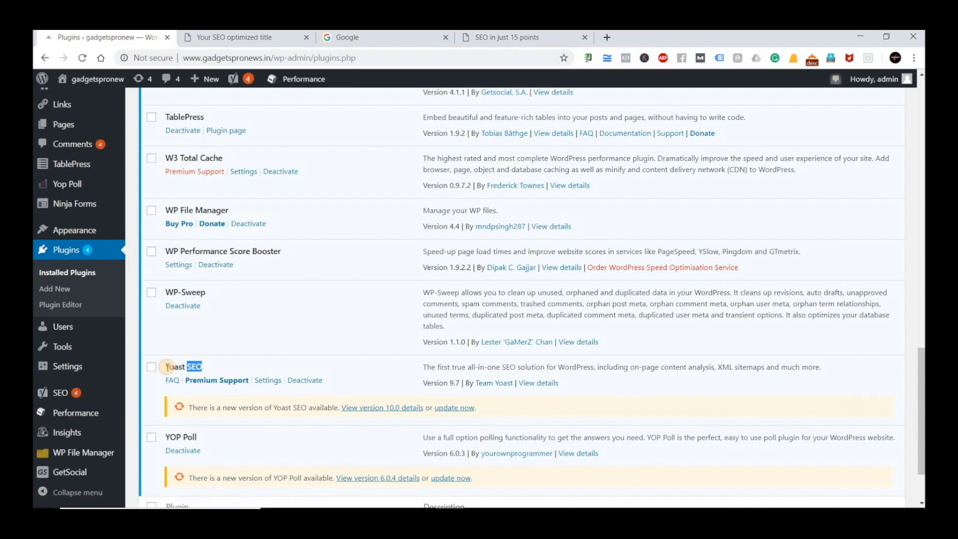
drag(167, 367, 165, 366)
key(ctrl+c)
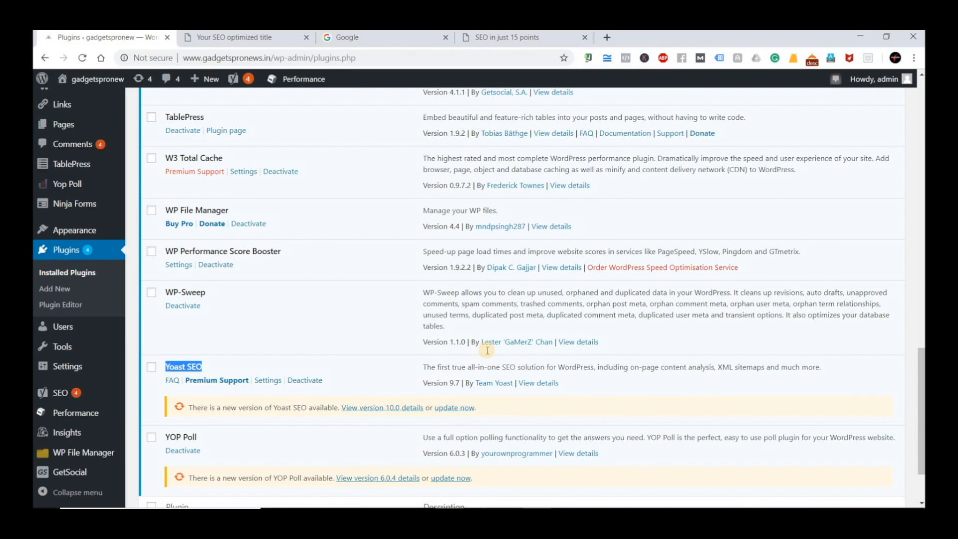
key(alt+Tab)
key(Return)
key(Return)
key(ctrl+v)
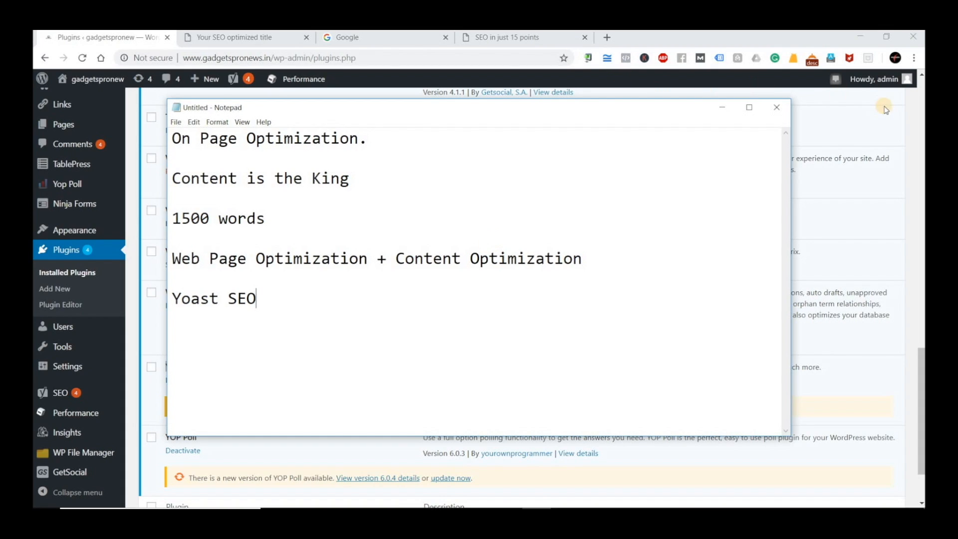
click(402, 519)
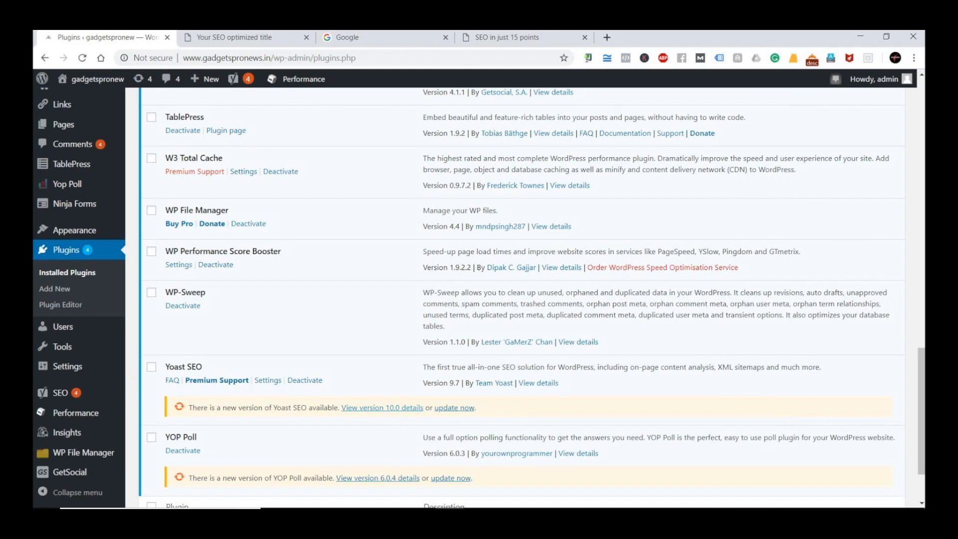
Reopen "Cool Technology Gift Ideas for a Techie Freak" from the list of all posts for editing and highlight its title.
scroll(75, 131, up, 8)
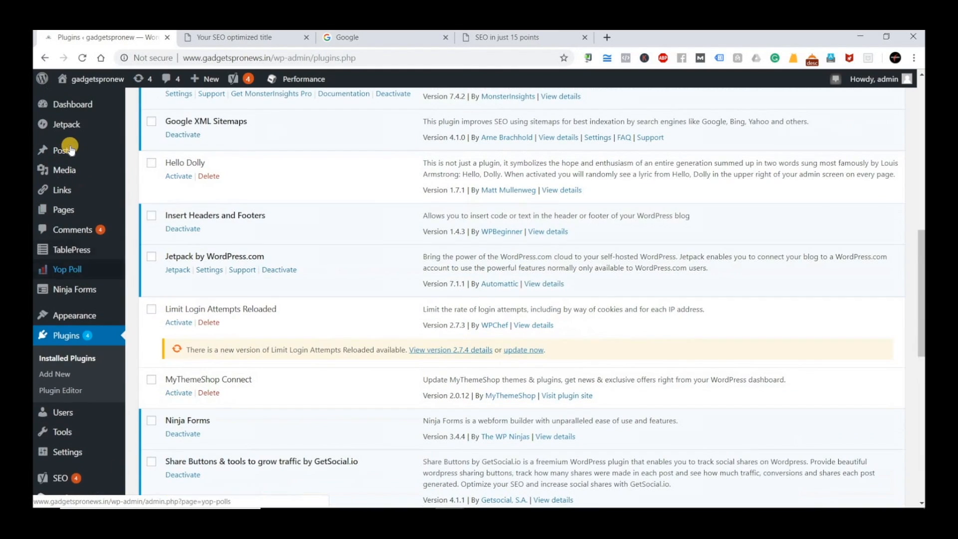
mouse_move(155, 162)
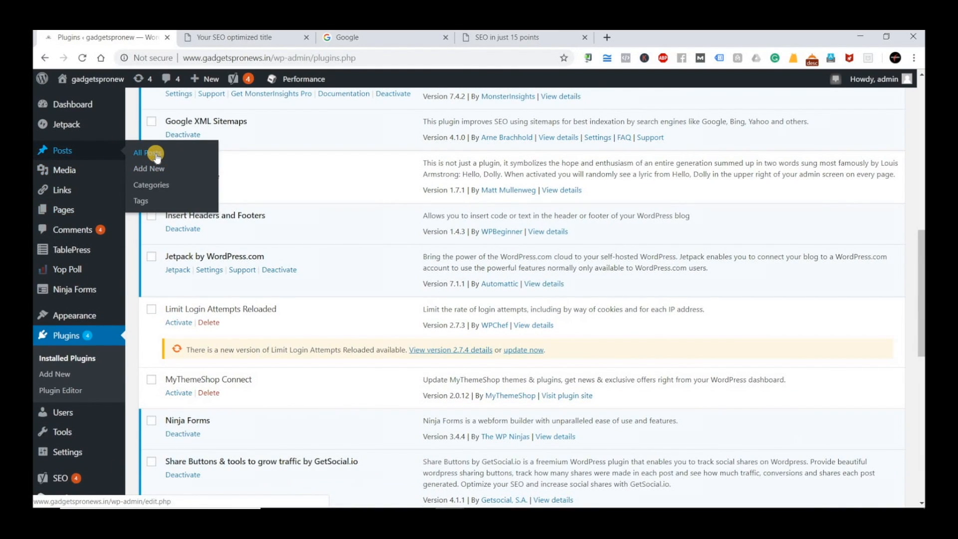
click(156, 157)
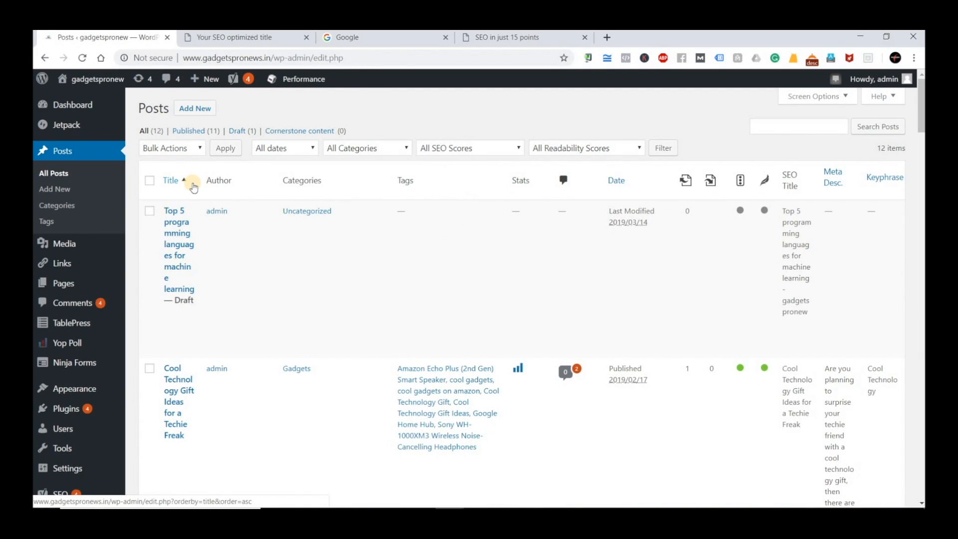
scroll(303, 366, down, 2)
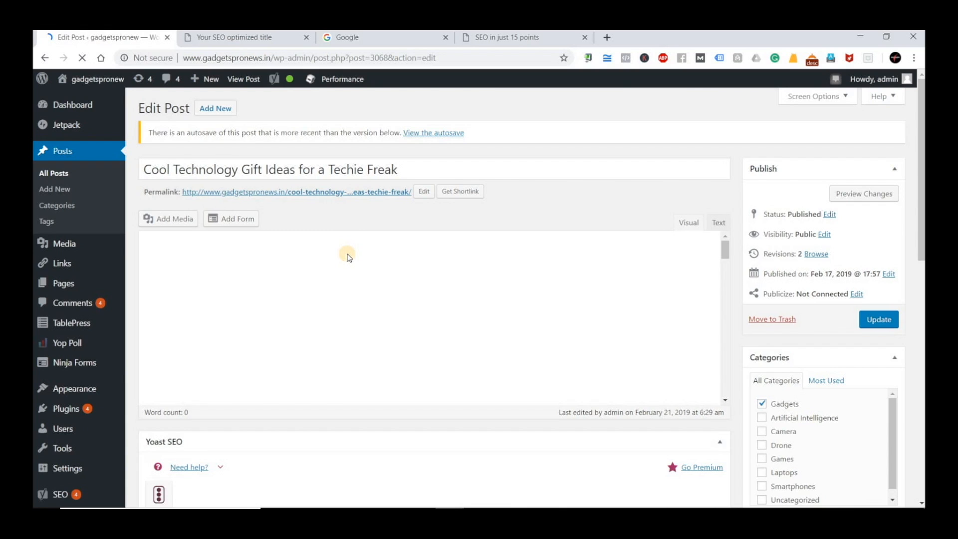
drag(423, 172, 142, 175)
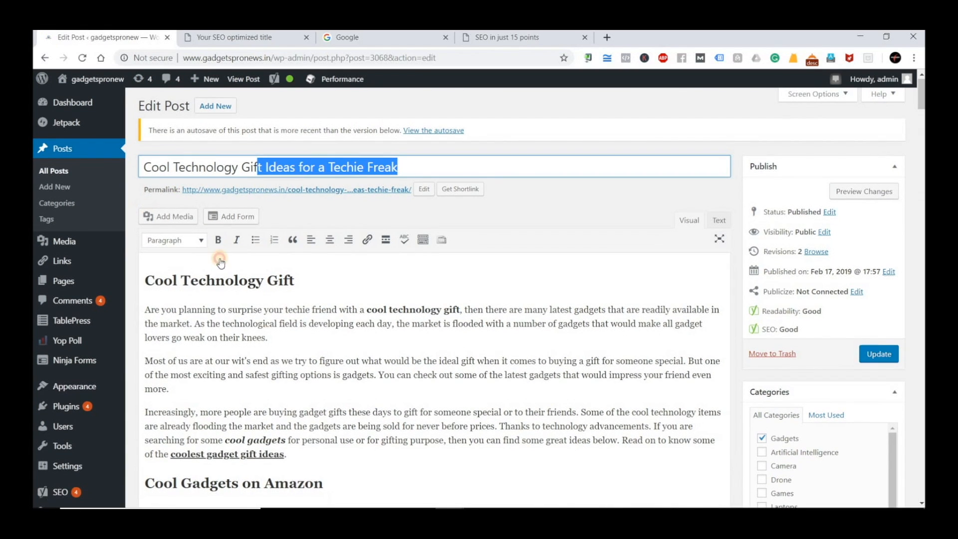
Examine the post's body in the editor, from the opening headings through the product images to the Bose Home Speaker 500.
scroll(329, 257, down, 3)
scroll(329, 257, down, 12)
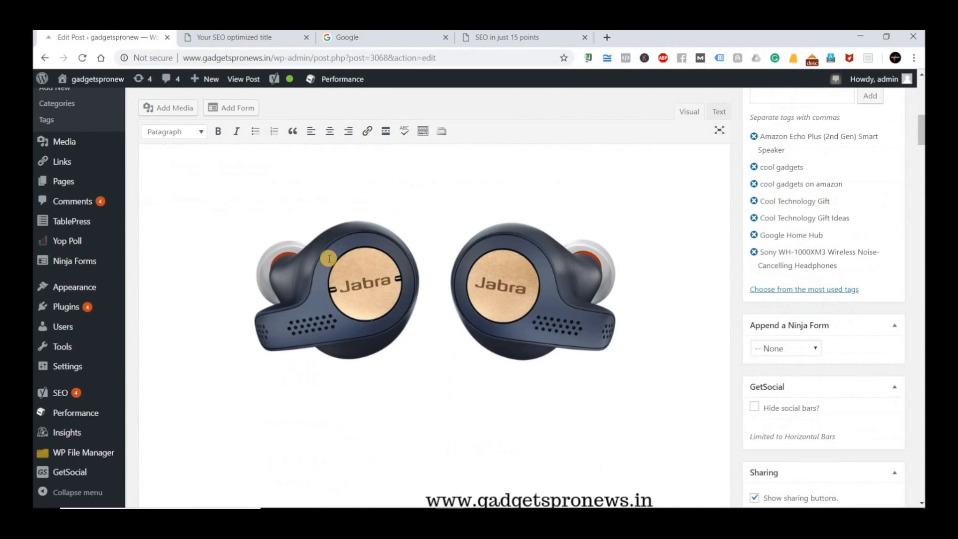
scroll(330, 258, down, 12)
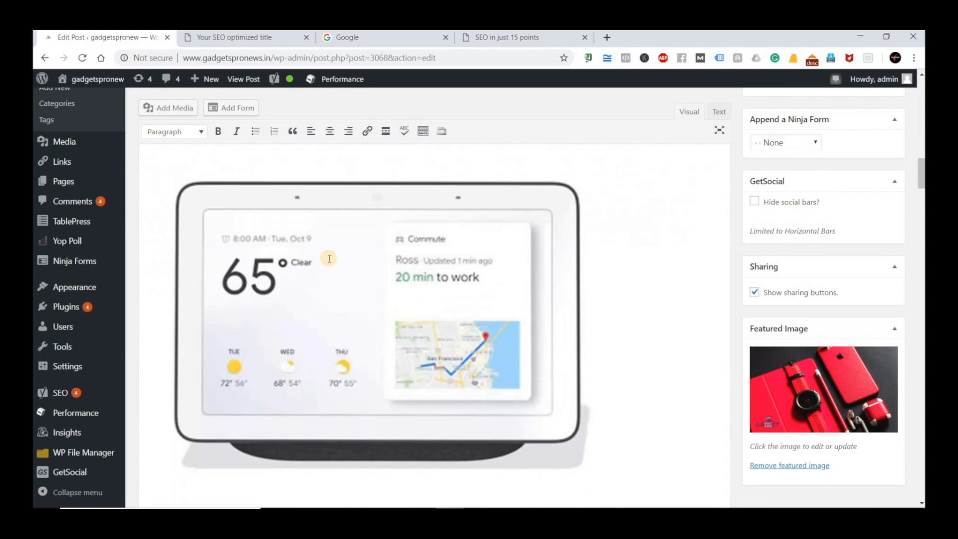
scroll(330, 258, down, 12)
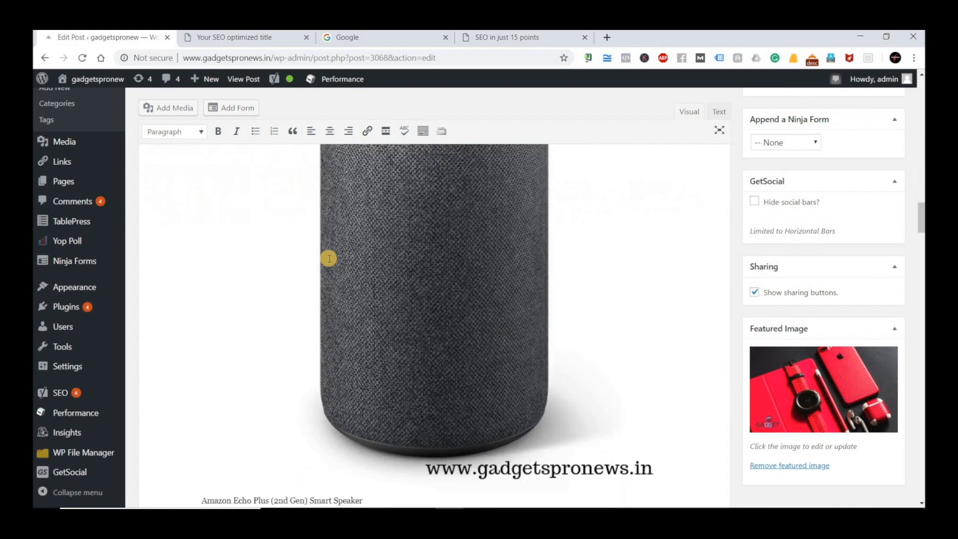
scroll(329, 259, down, 12)
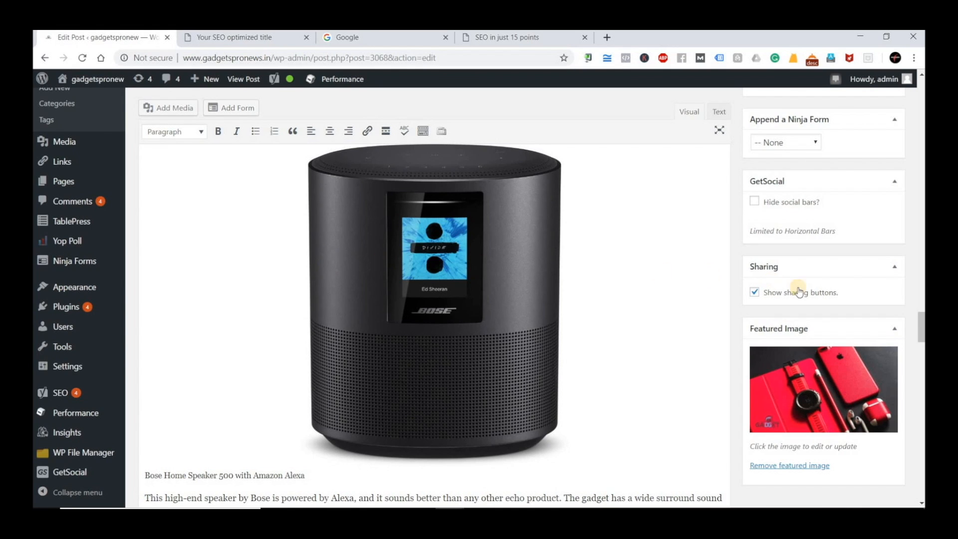
Examine the Yoast SEO section below the post content, including the snippet preview, readability analysis and focus keyphrase.
click(921, 406)
scroll(921, 406, down, 20)
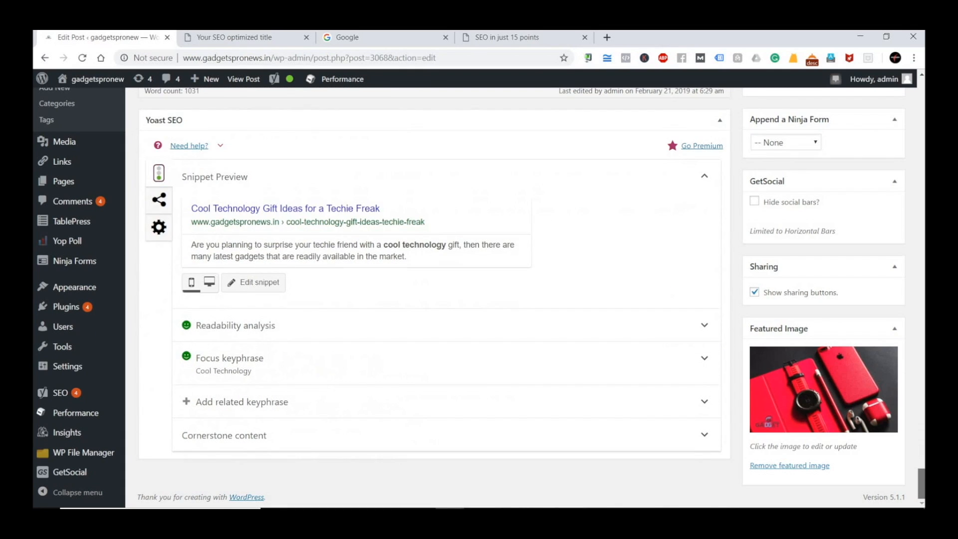
drag(921, 483, 179, 155)
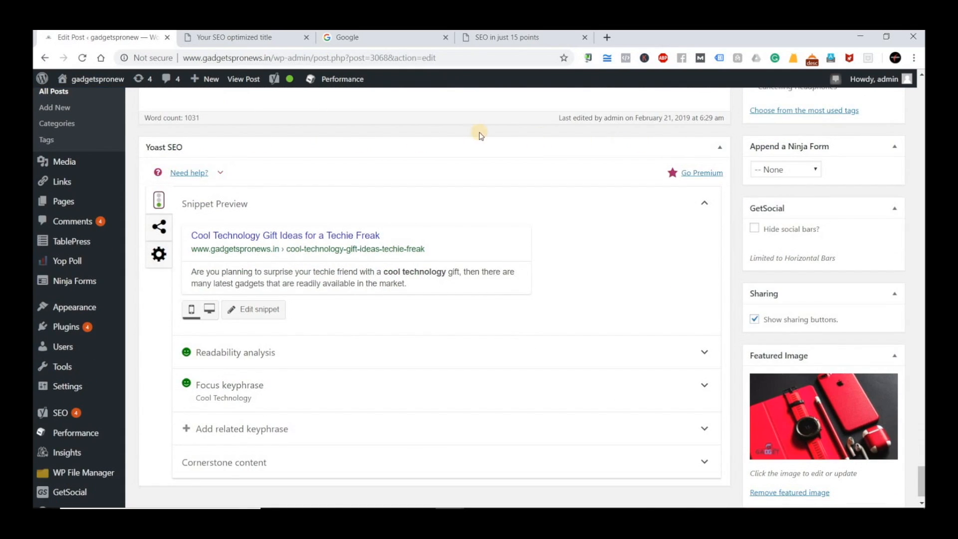
scroll(456, 182, up, 6)
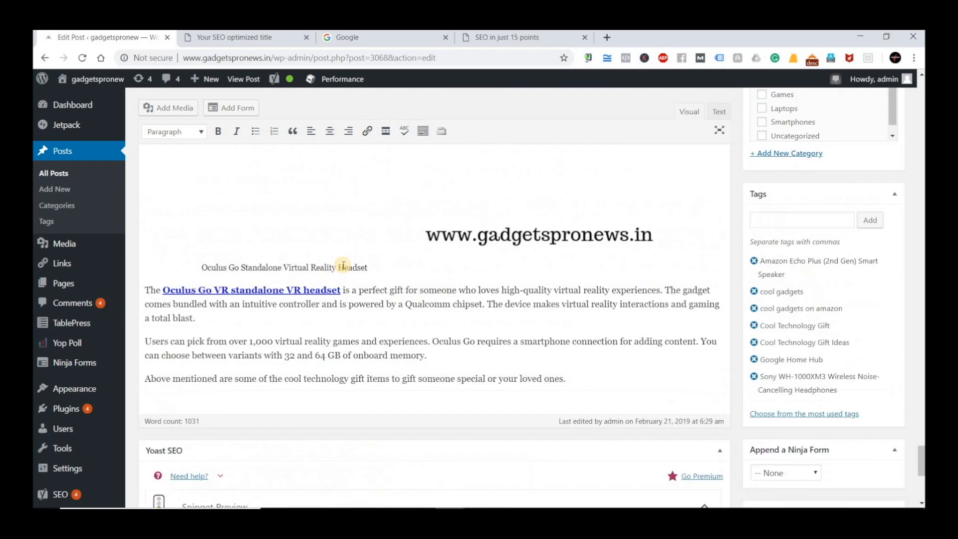
scroll(343, 265, down, 4)
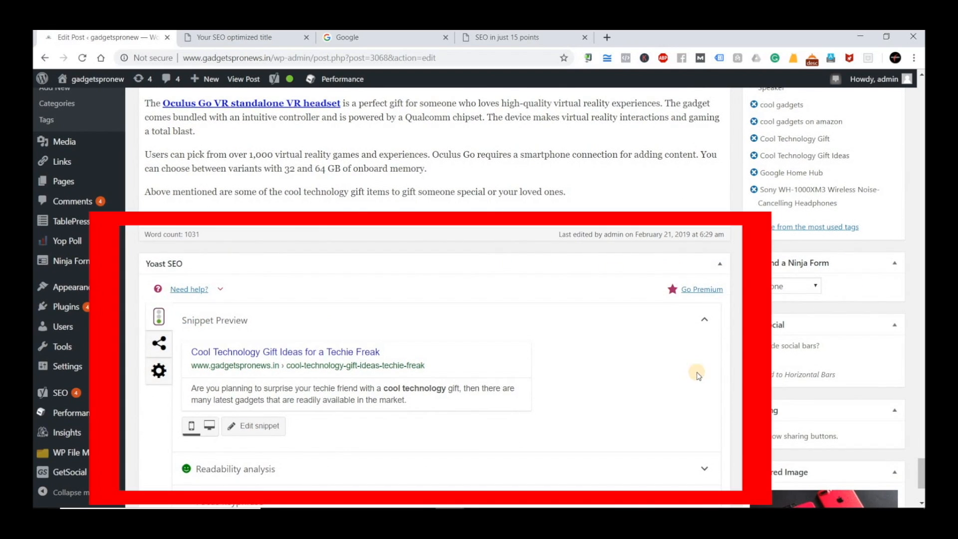
scroll(709, 464, down, 3)
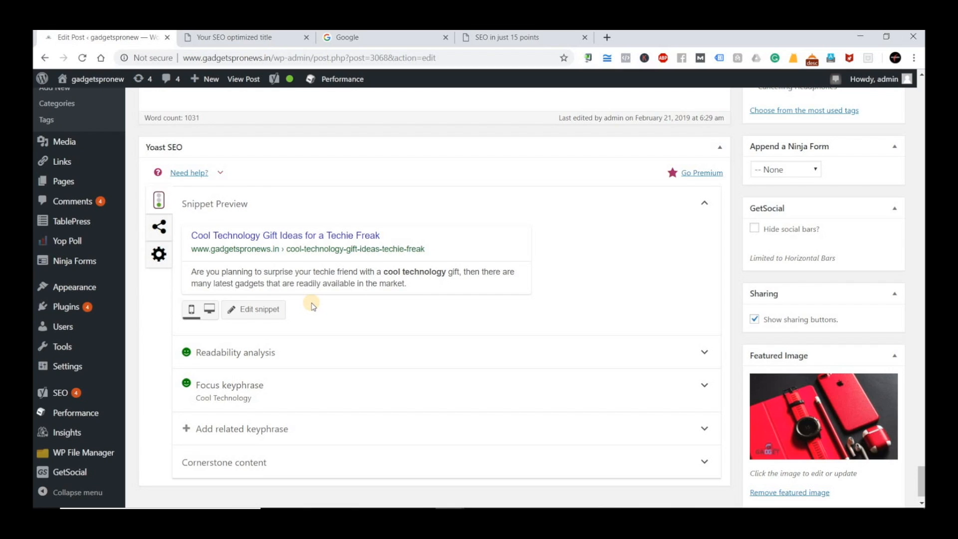
Switch to the "SEO in just 15 points" PDF and review its slides on content decorations, correct language and the game of keyword.
click(554, 43)
scroll(457, 307, down, 20)
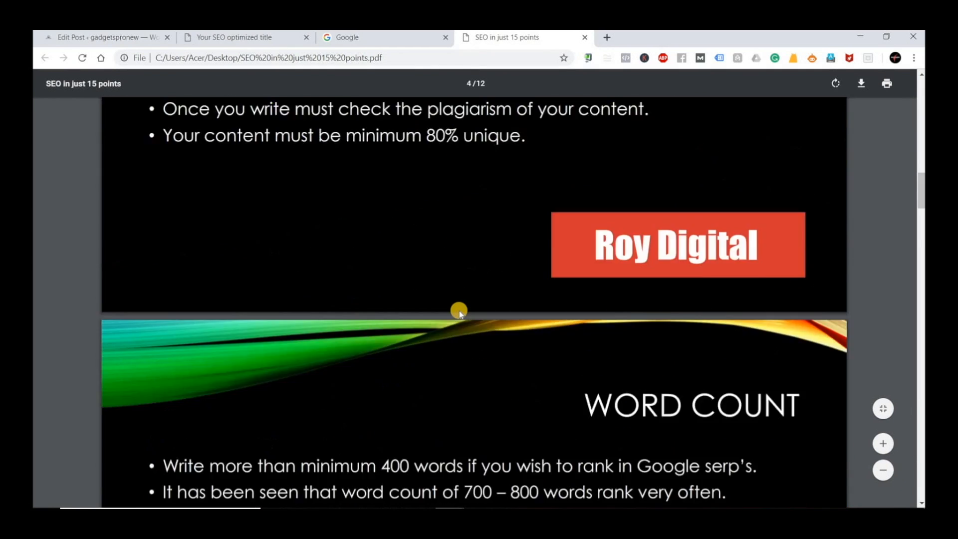
scroll(459, 312, down, 20)
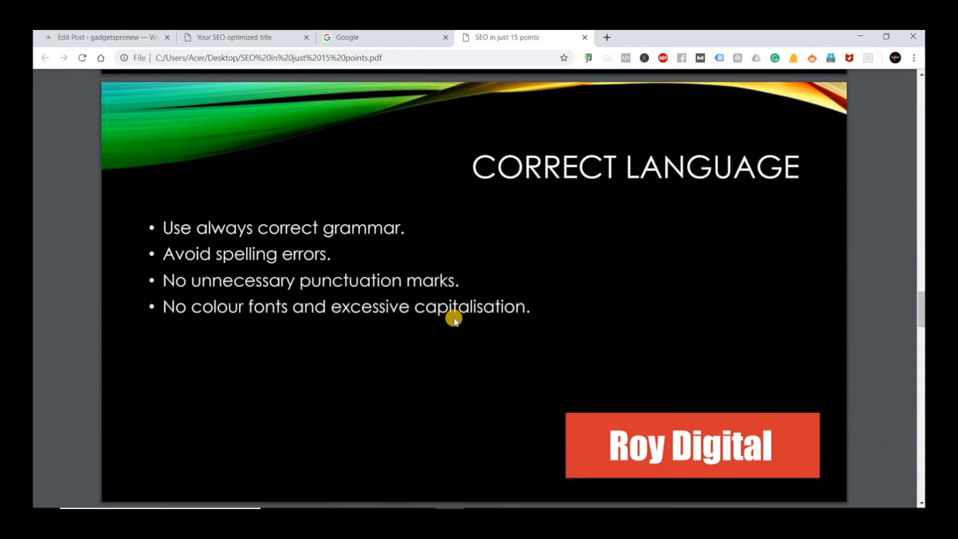
scroll(454, 320, down, 15)
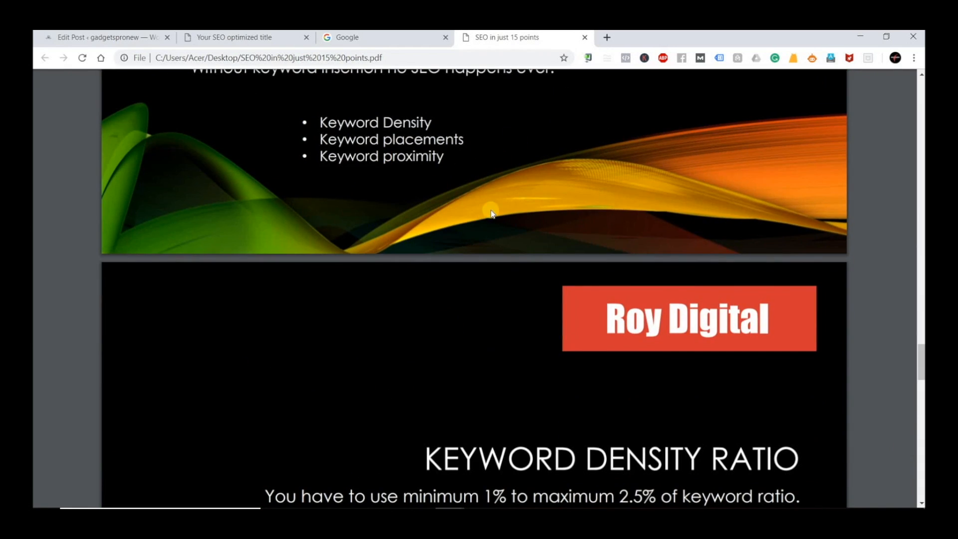
scroll(367, 367, up, 8)
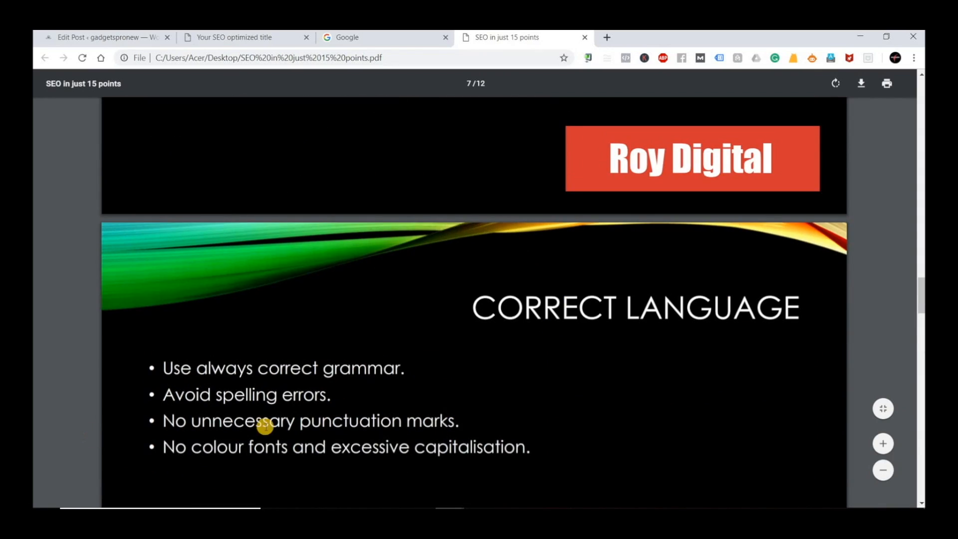
scroll(368, 365, up, 10)
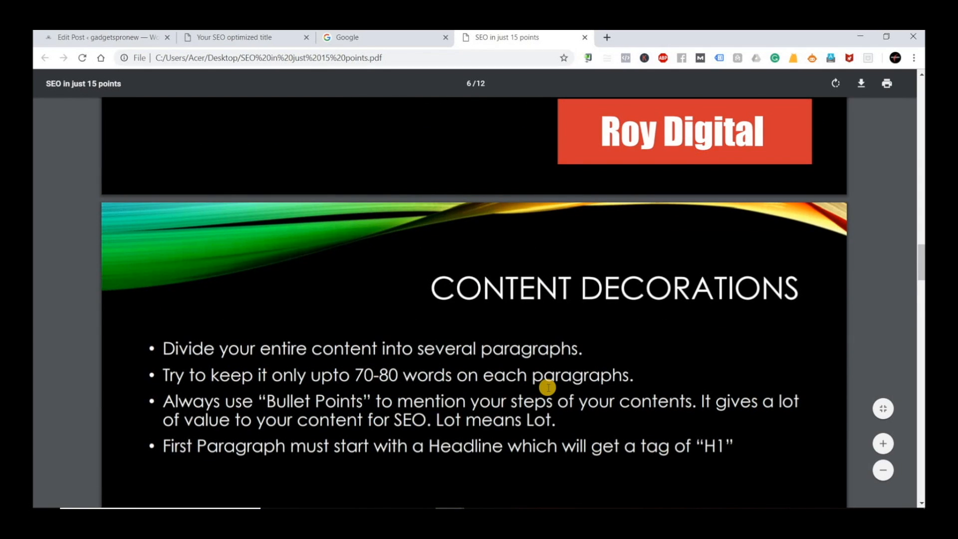
scroll(548, 386, down, 12)
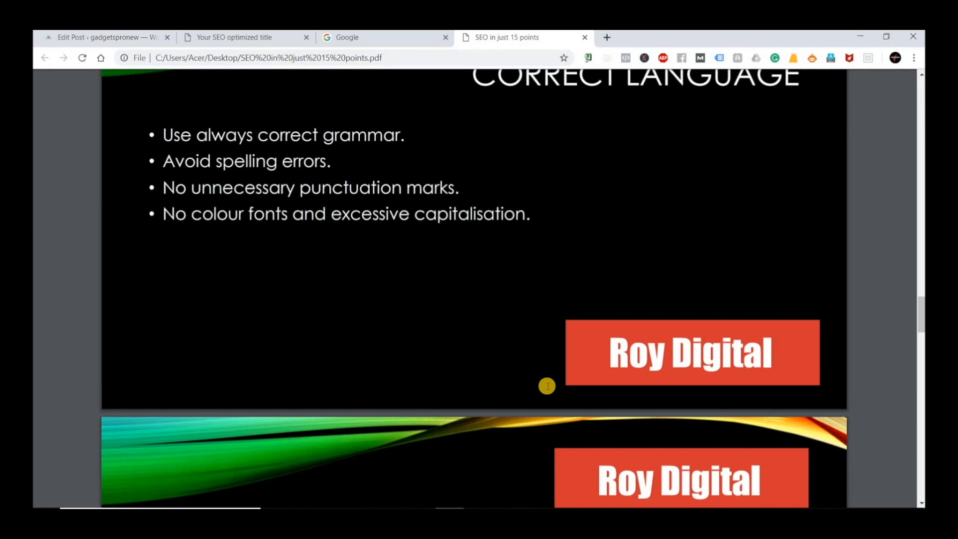
scroll(548, 386, down, 6)
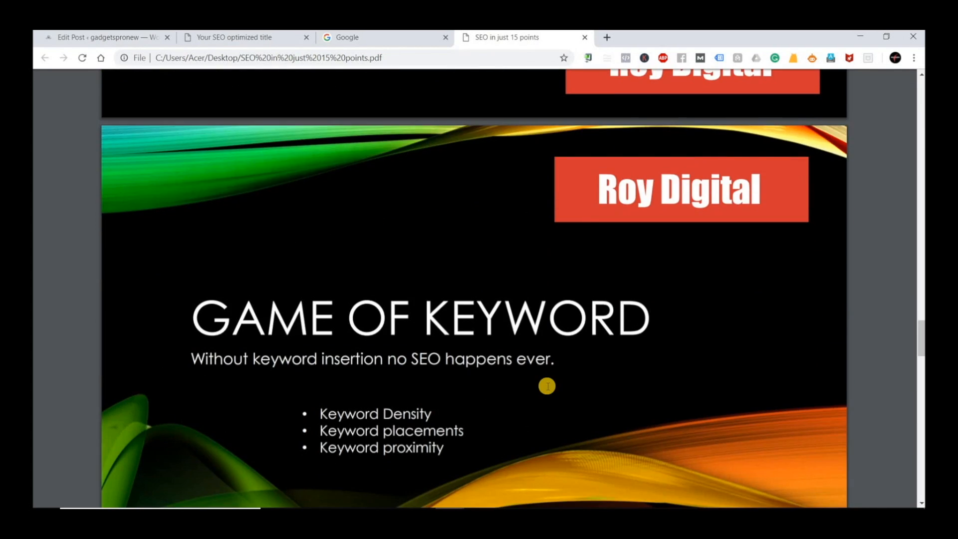
Review the PDF's slides on keyword density ratio, keyword placements and keyword proximity.
scroll(541, 394, down, 9)
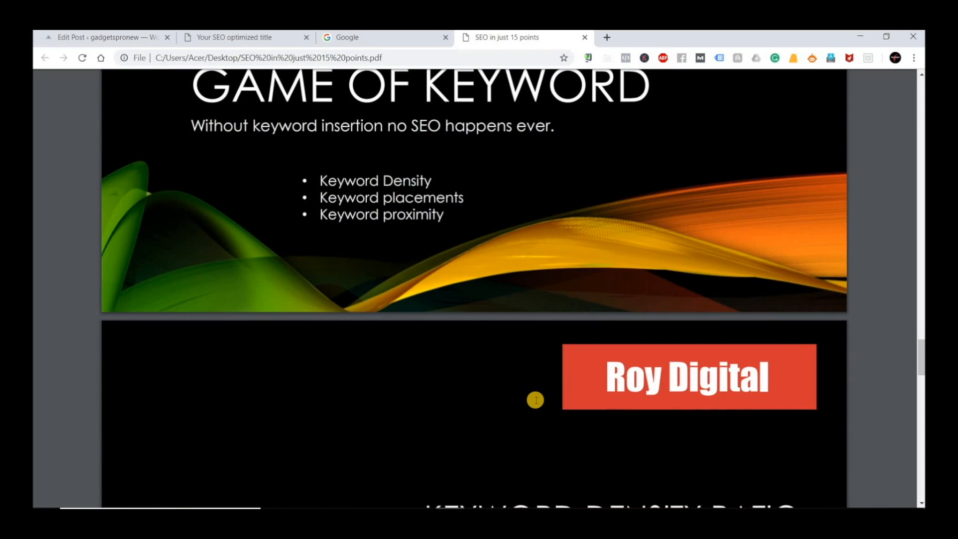
scroll(536, 404, down, 3)
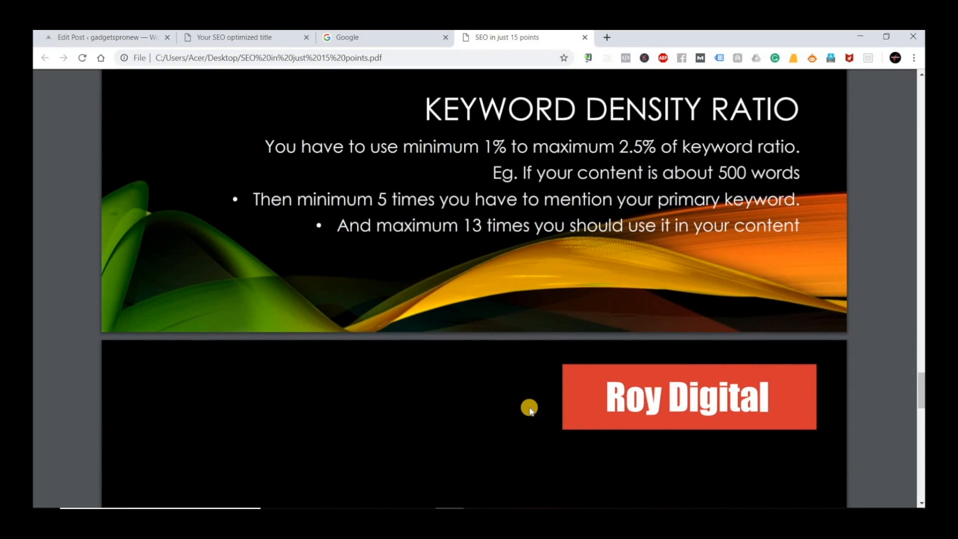
scroll(530, 408, down, 3)
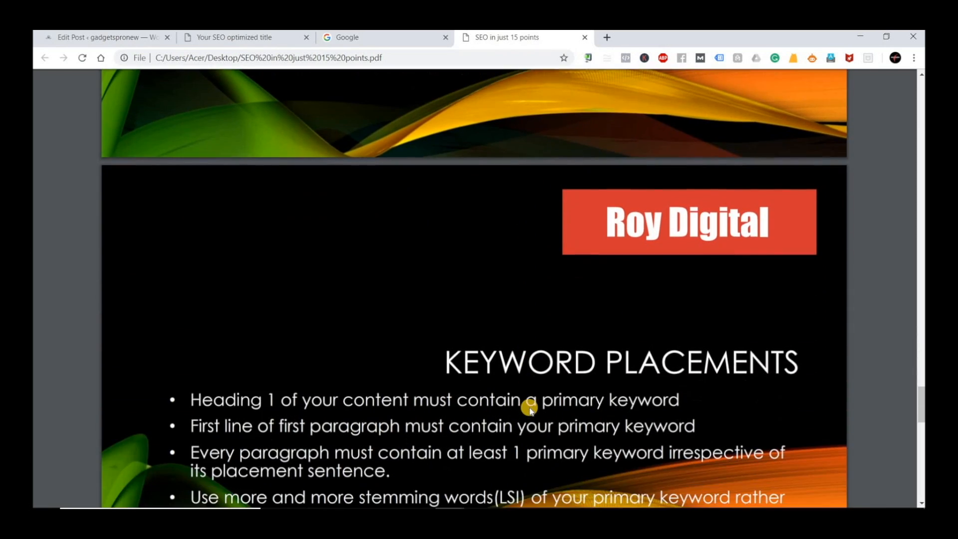
scroll(530, 410, down, 7)
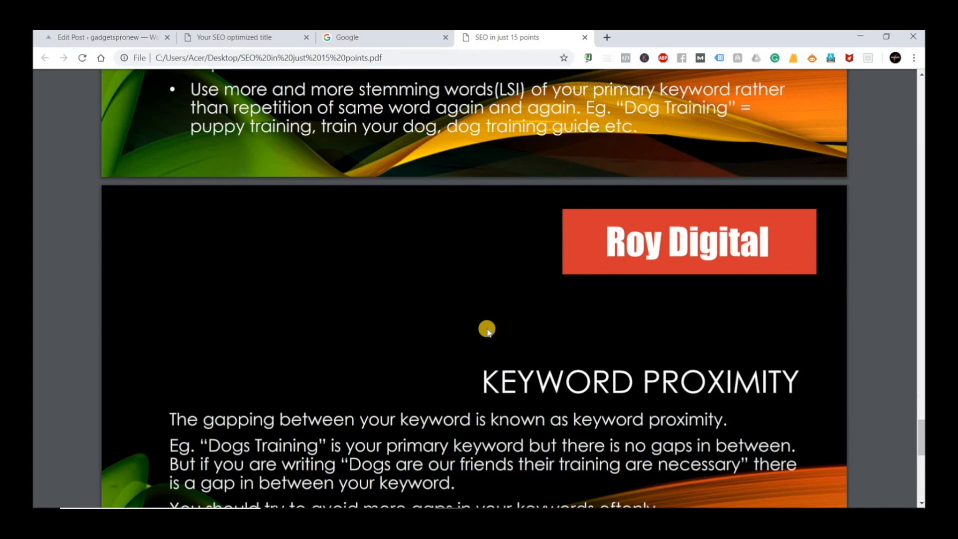
Return to the post being edited and open the Yoast SEO snippet editor to examine the SEO title, slug and meta description.
key(ctrl+1)
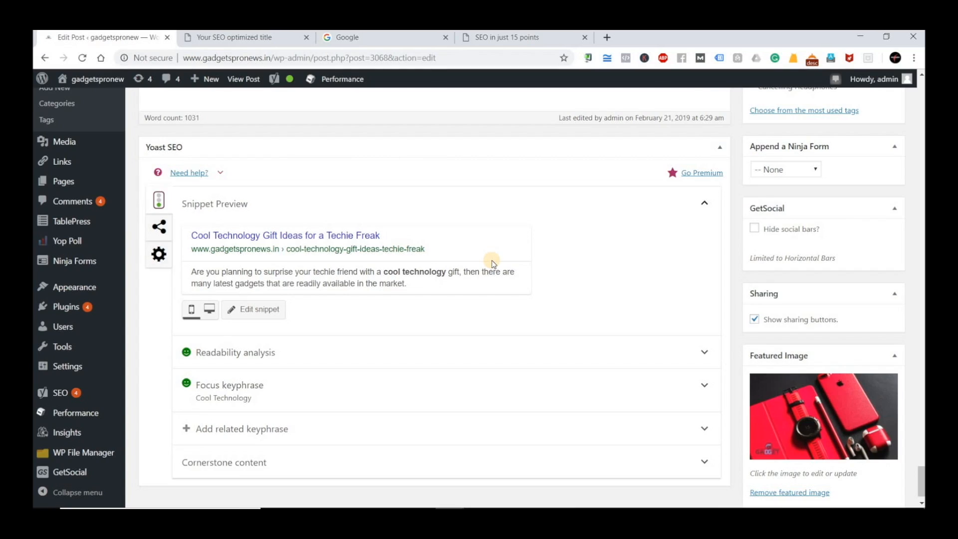
scroll(492, 254, up, 10)
scroll(492, 260, up, 5)
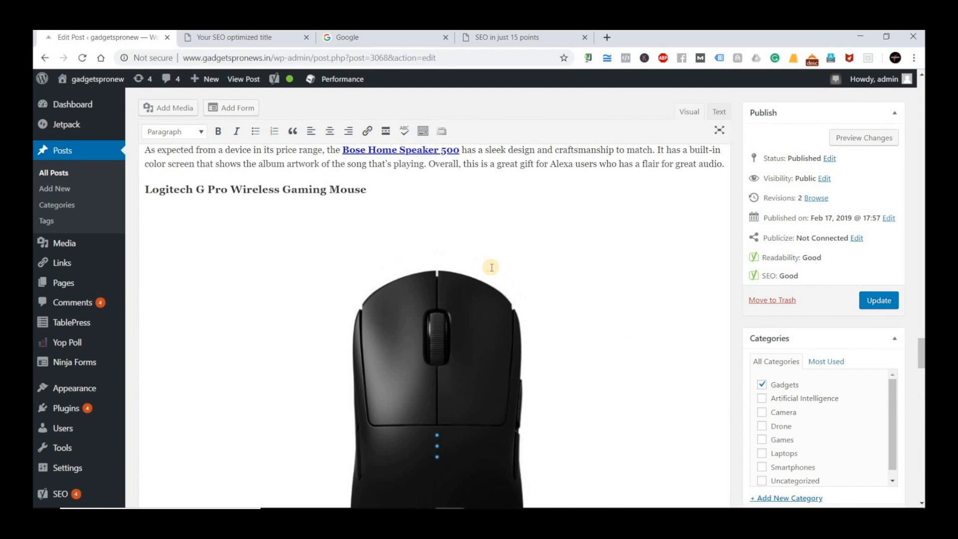
scroll(492, 262, down, 10)
scroll(491, 267, down, 5)
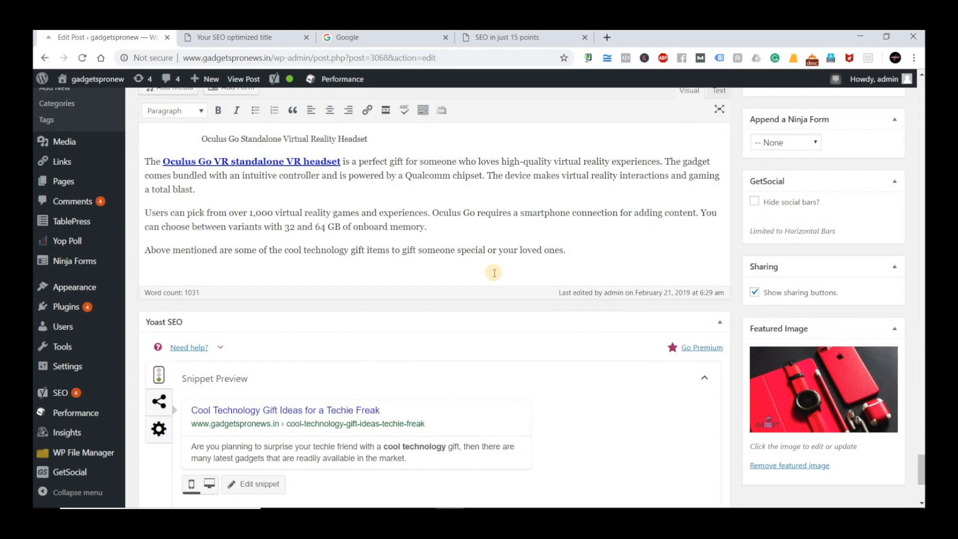
scroll(494, 272, down, 2)
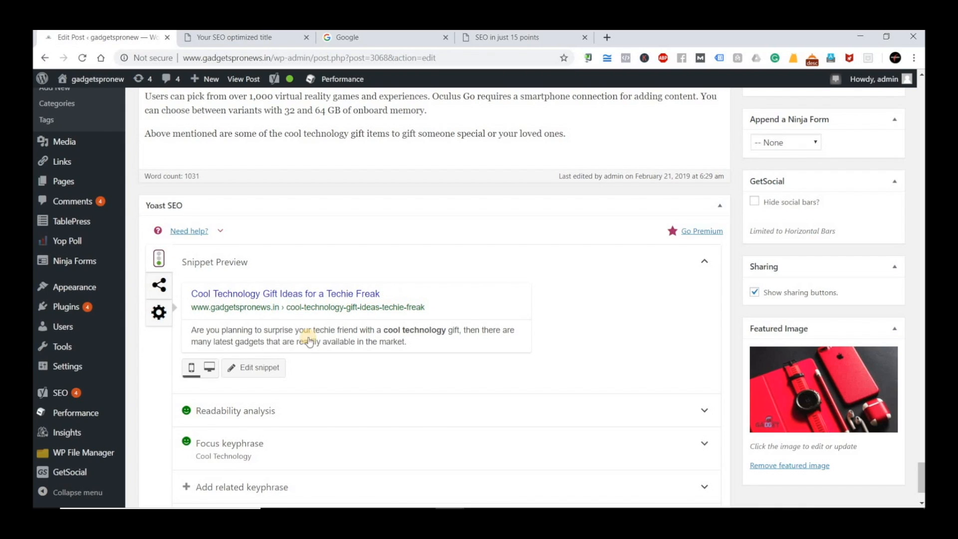
click(254, 370)
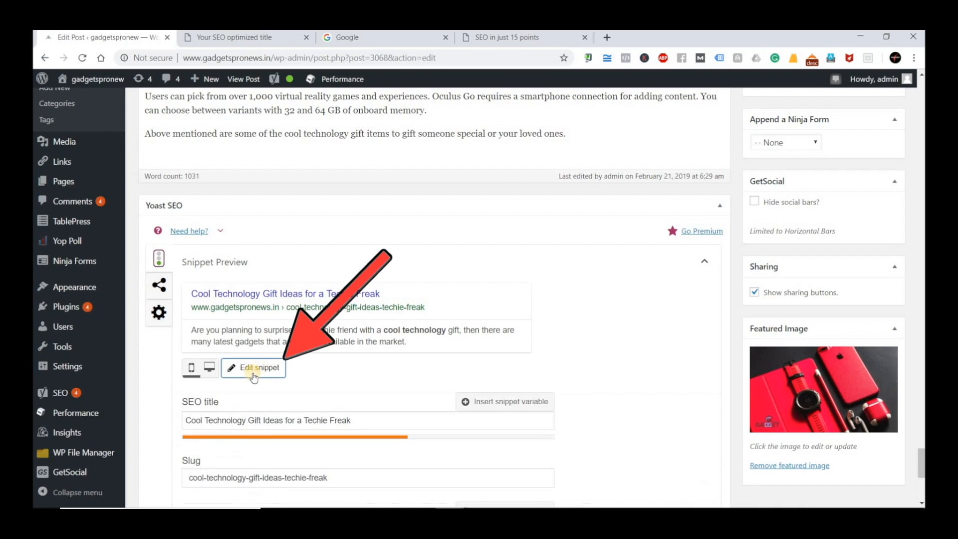
scroll(199, 178, down, 4)
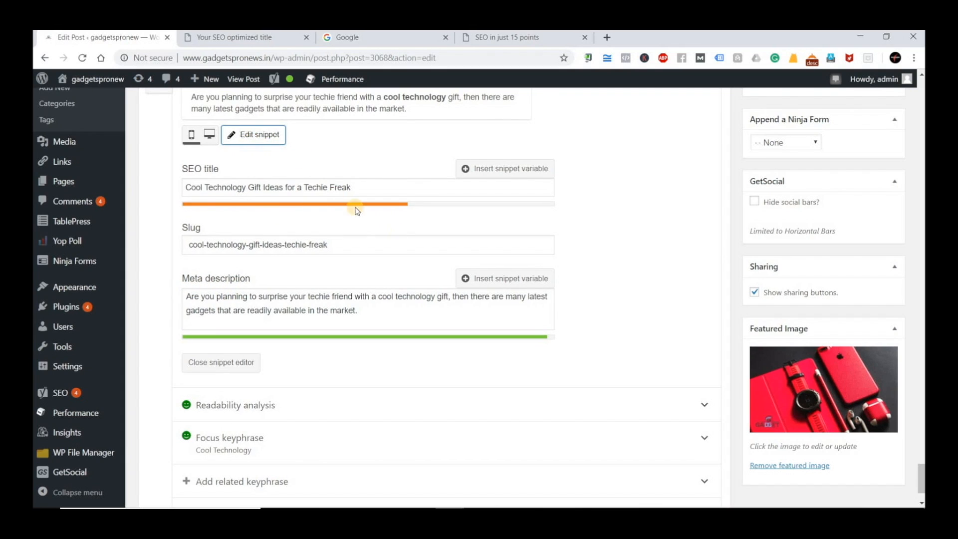
Search Google for the suggested query "top 5 mobile phones under 15000" and look through the results.
click(357, 36)
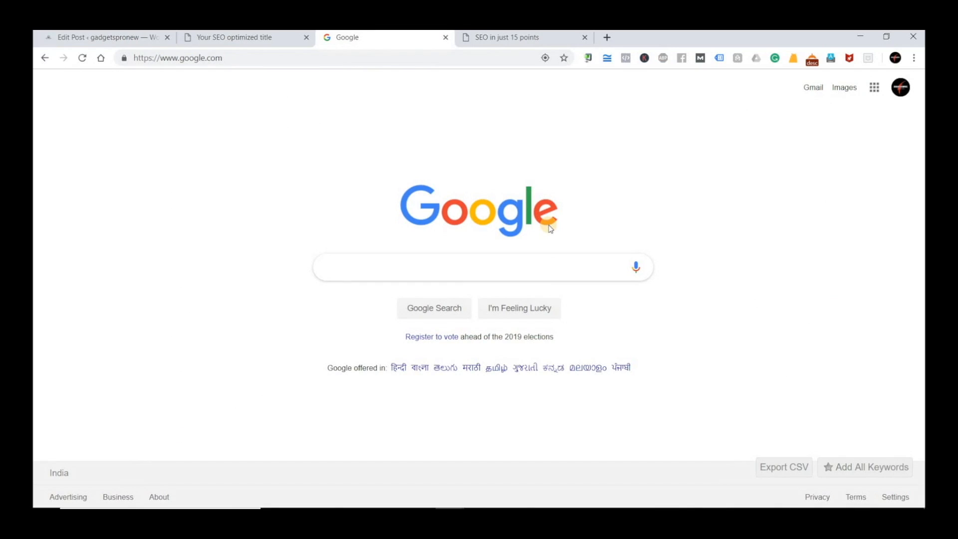
text(5 mobil)
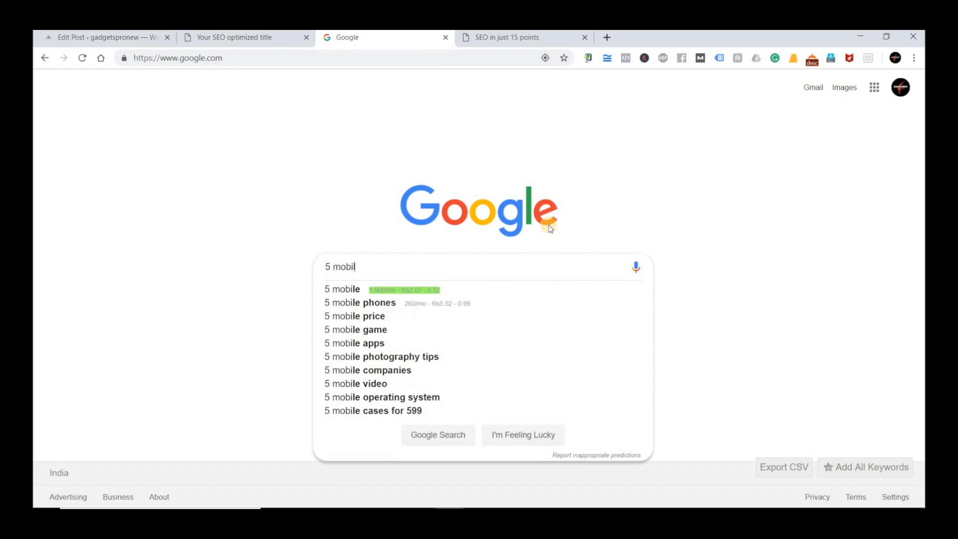
text(e phones under)
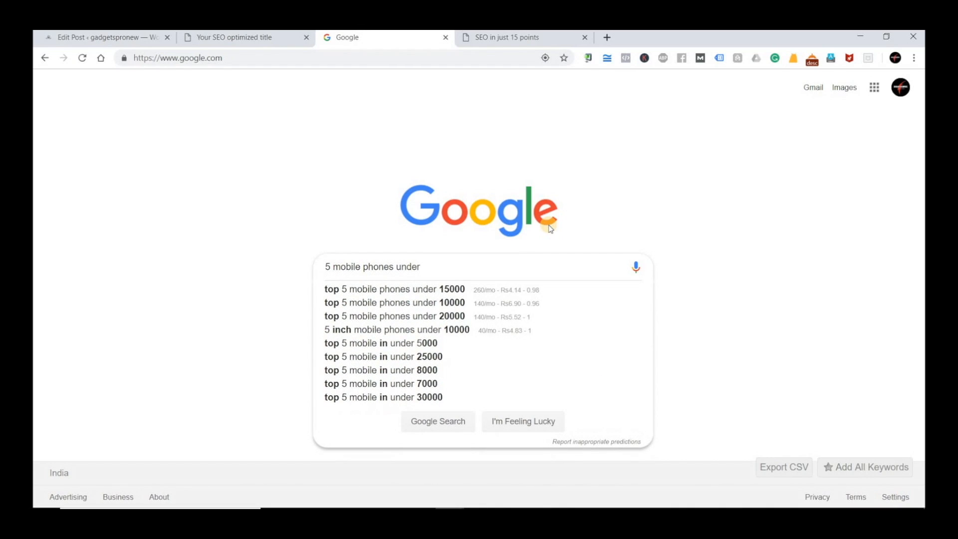
key(Down)
key(Return)
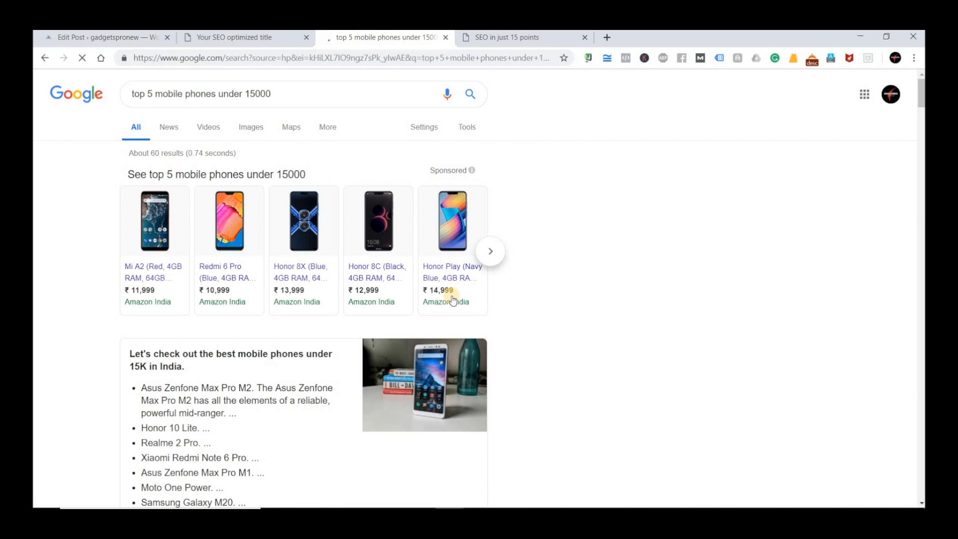
scroll(449, 302, down, 10)
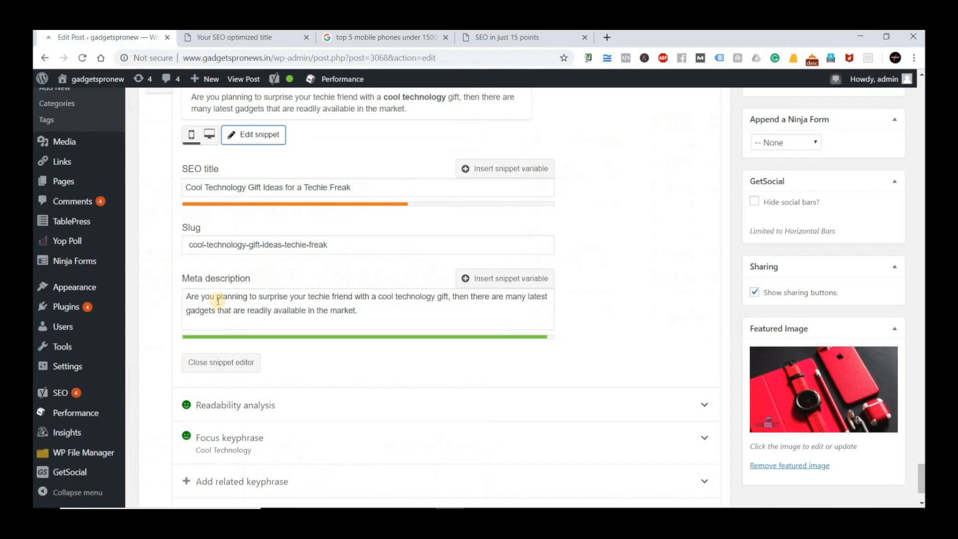
Highlight the post's SEO title in the snippet editor and compare it with the titles of the Google results.
triple_click(188, 188)
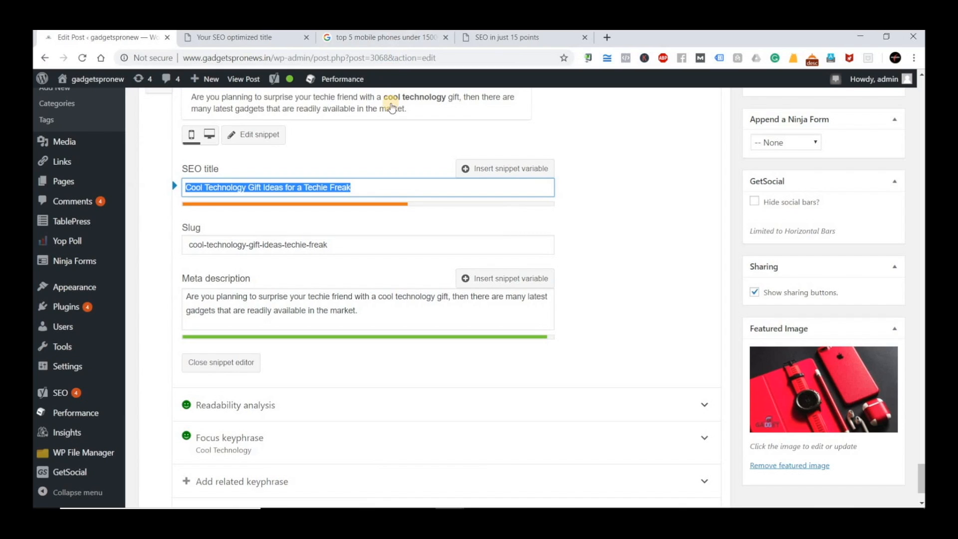
click(384, 38)
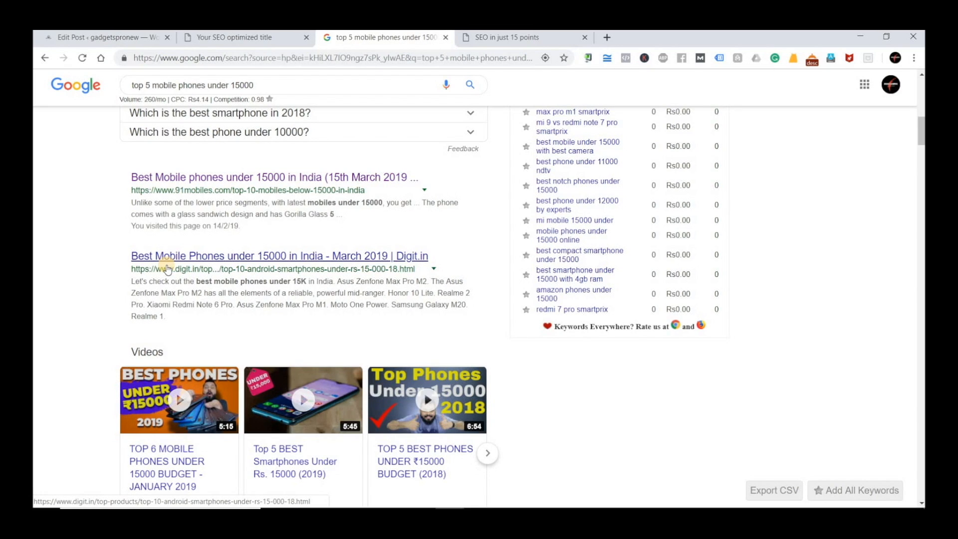
click(100, 38)
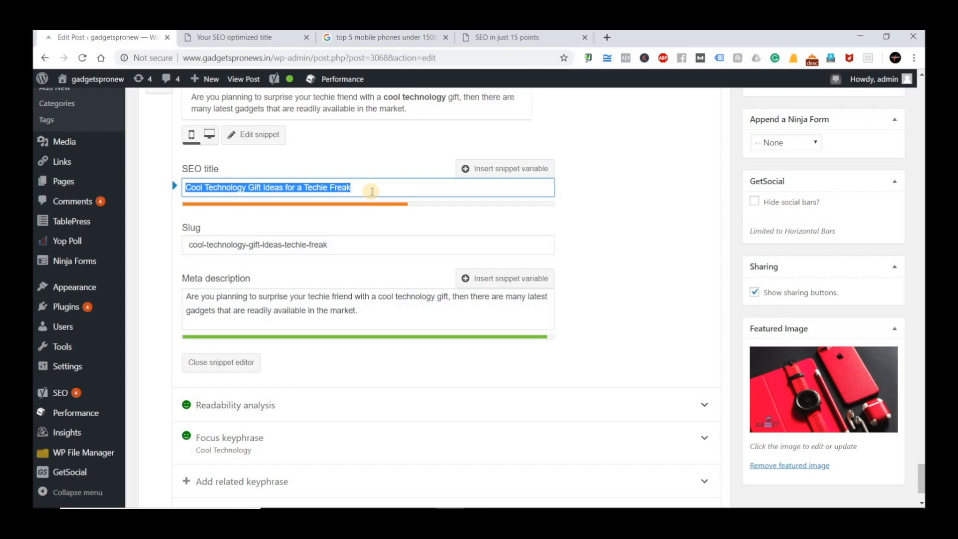
click(379, 187)
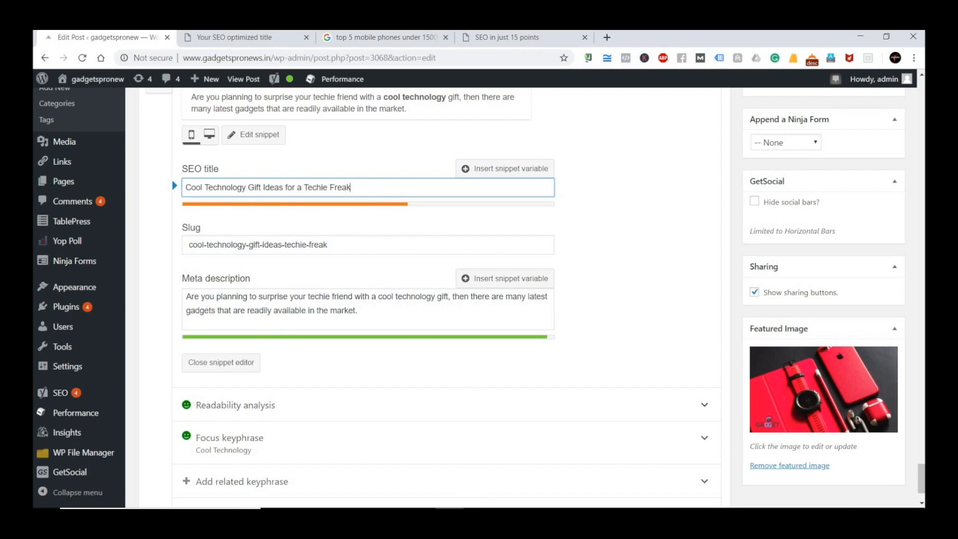
Switch to the Notepad notes and add "1. Title must 60-70 characters long" under SEO Title.
click(536, 517)
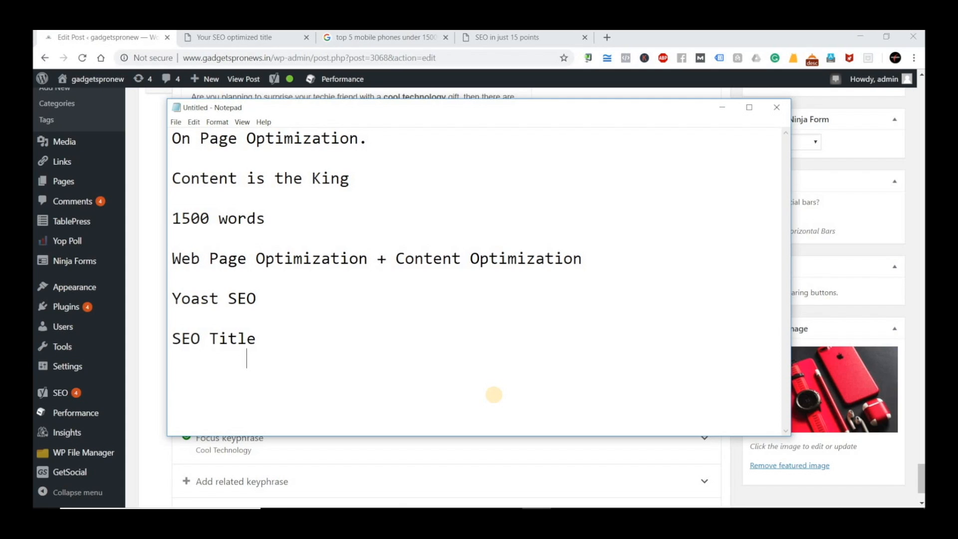
text(1. )
text(Titl)
key(BackSpace)
text(tle mus)
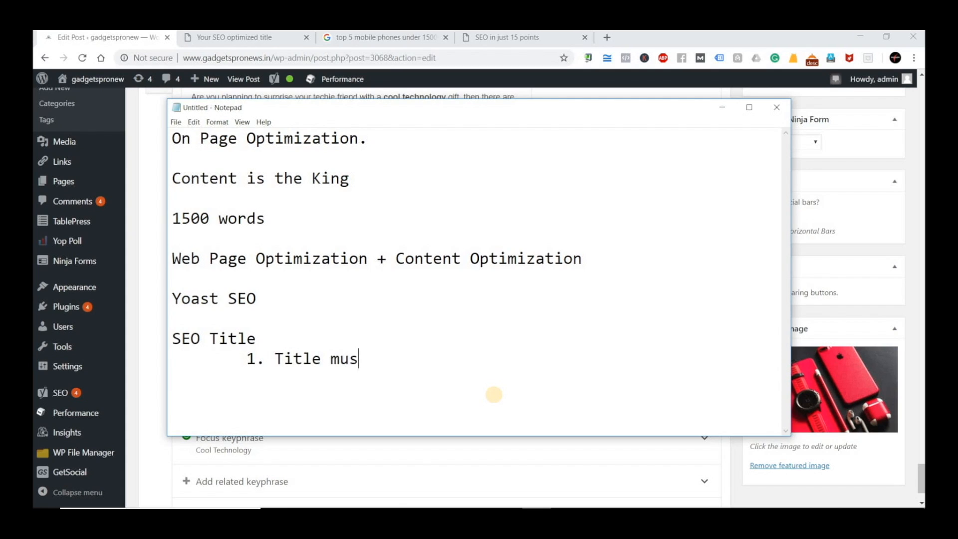
text(t 60-70 cha)
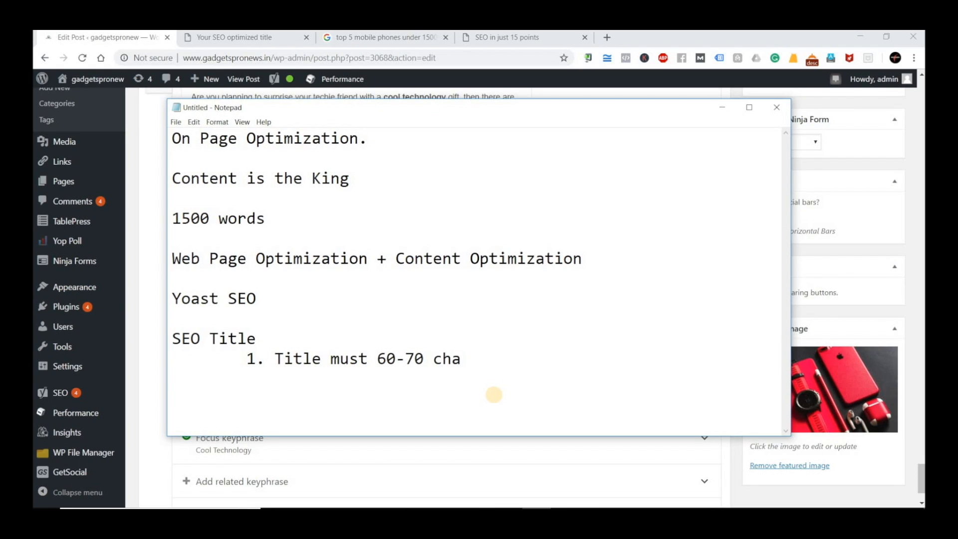
text(racters long)
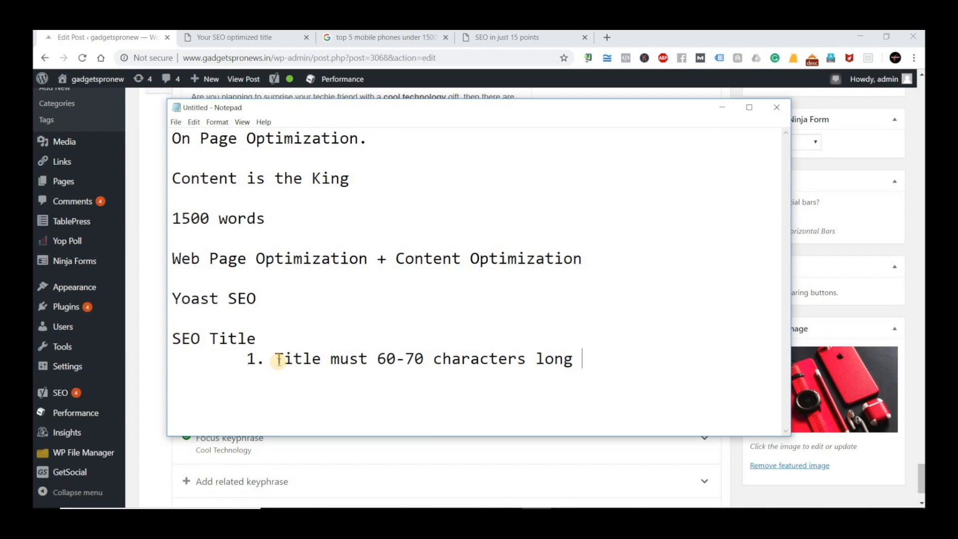
Examine the page titles in the Google results for "top 5 mobile phones under 15000", down to the lower listings.
click(345, 37)
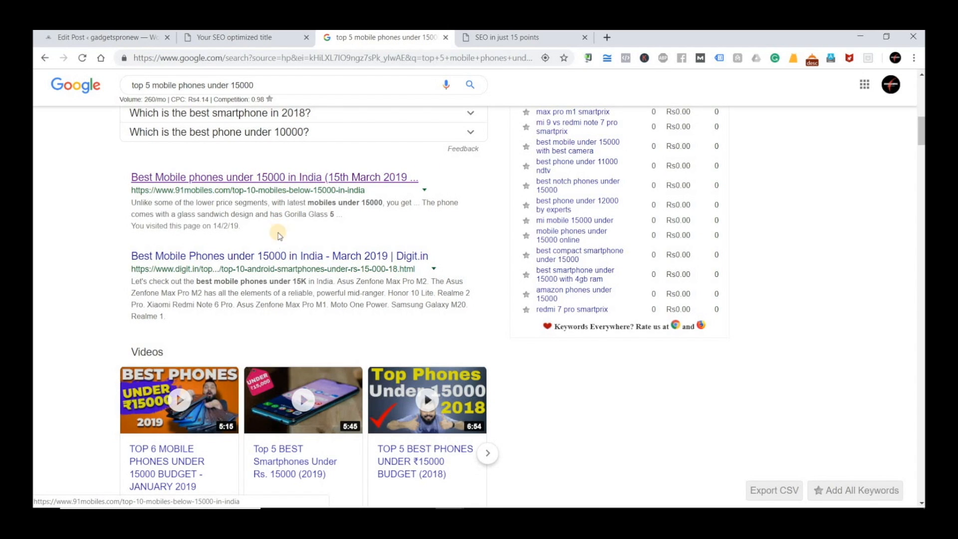
scroll(294, 279, up, 3)
scroll(294, 280, down, 15)
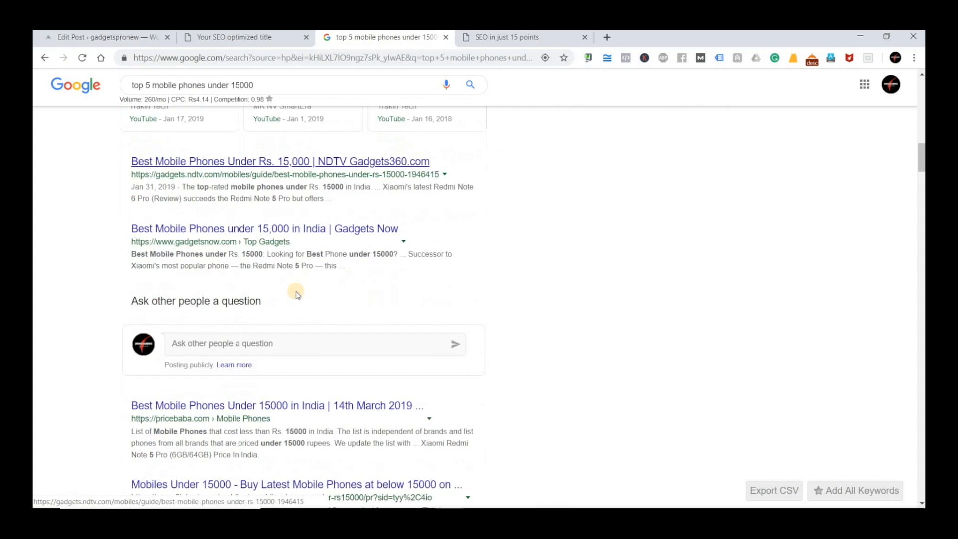
scroll(300, 294, down, 4)
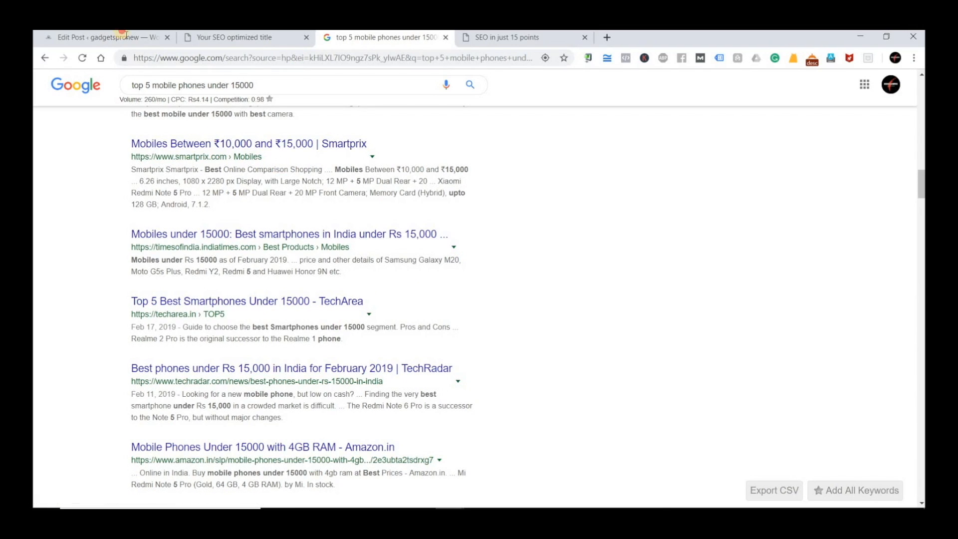
Return to the Notepad notes and add the second SEO Title point, "2. Title Must contain Primary Keyword.".
key(ctrl+1)
key(alt+Tab)
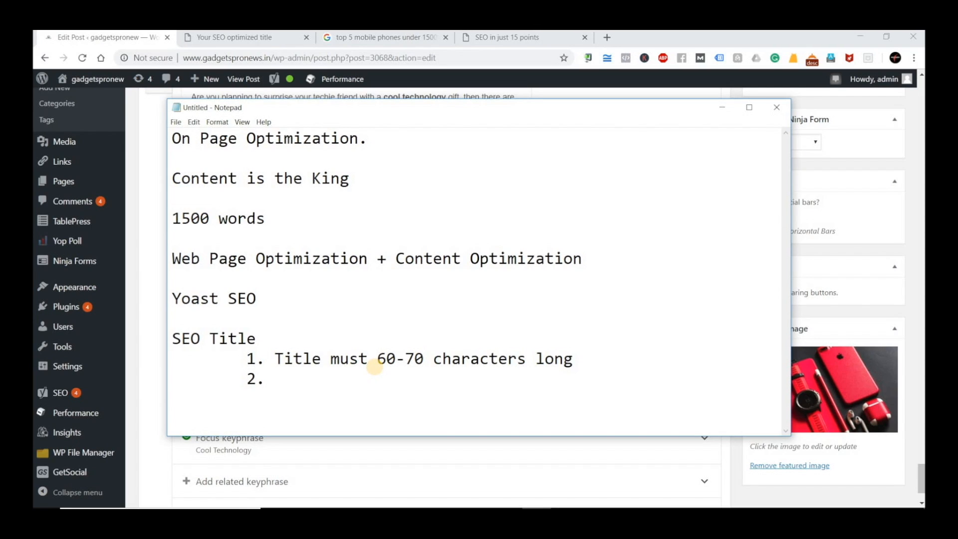
text(Title Must con)
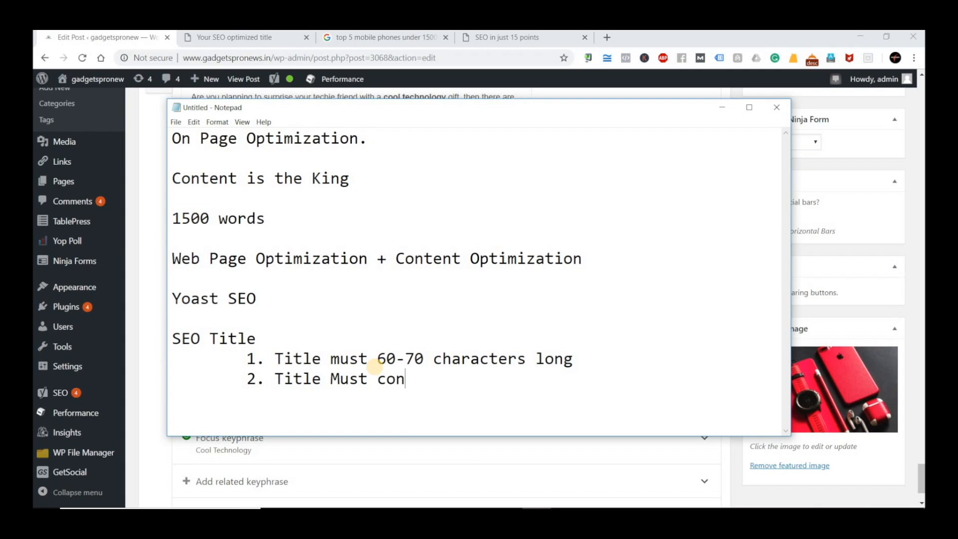
text(tain Primary Keywo)
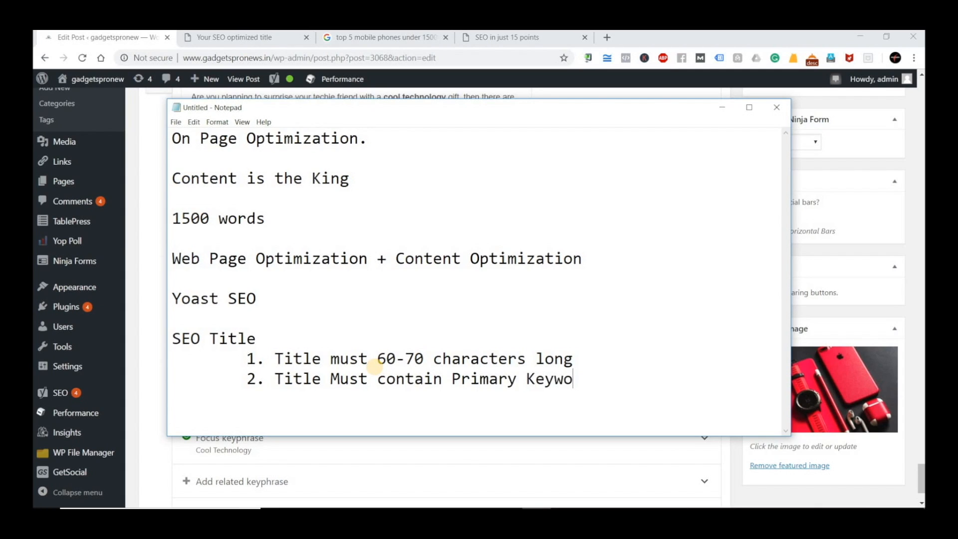
text(rd.)
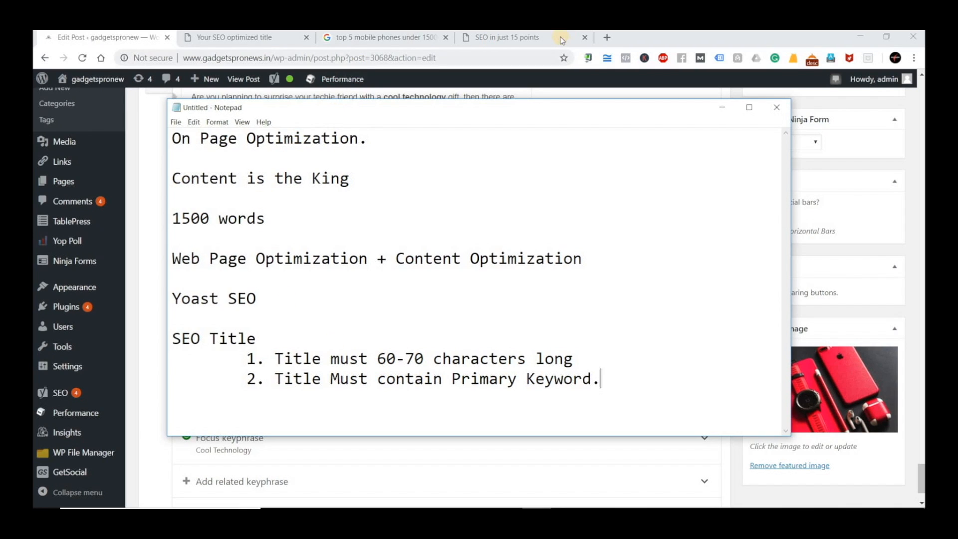
Go back to the Google results and check from the start of the page how the result titles use the searched keyword.
click(248, 37)
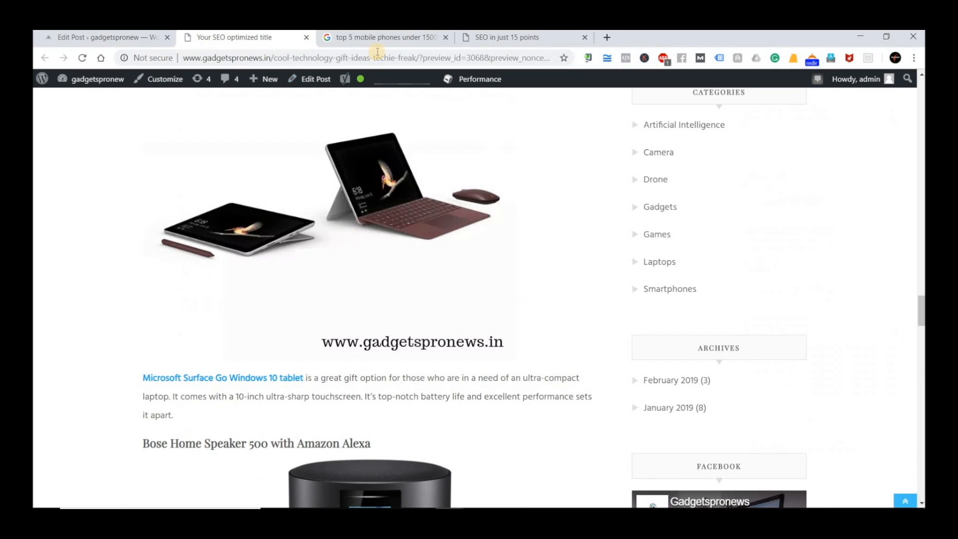
click(378, 38)
scroll(250, 309, up, 5)
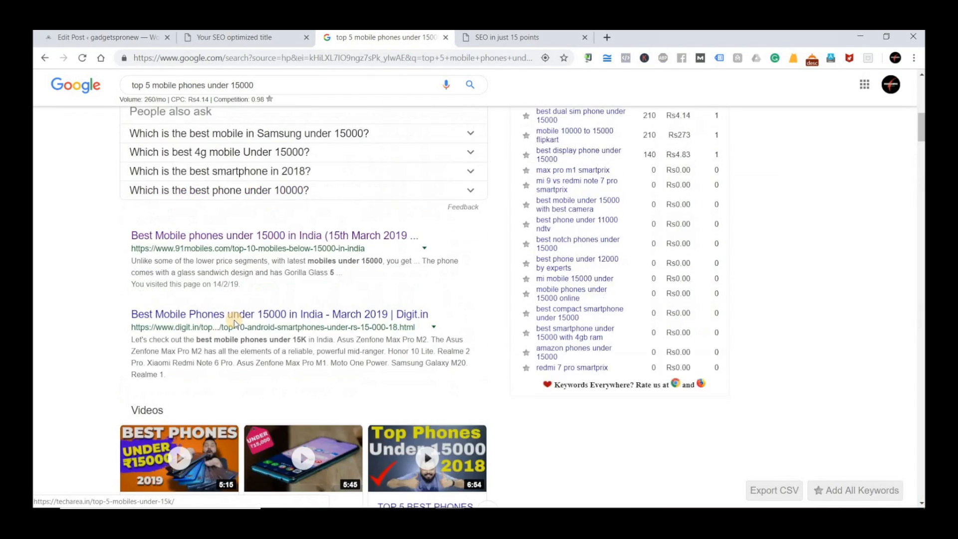
scroll(235, 324, up, 10)
scroll(231, 267, down, 1)
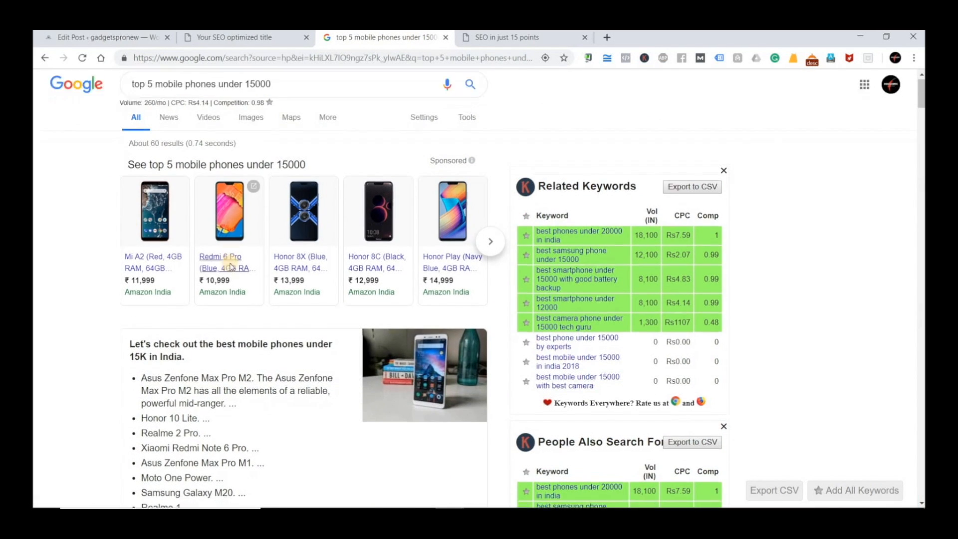
scroll(231, 267, down, 10)
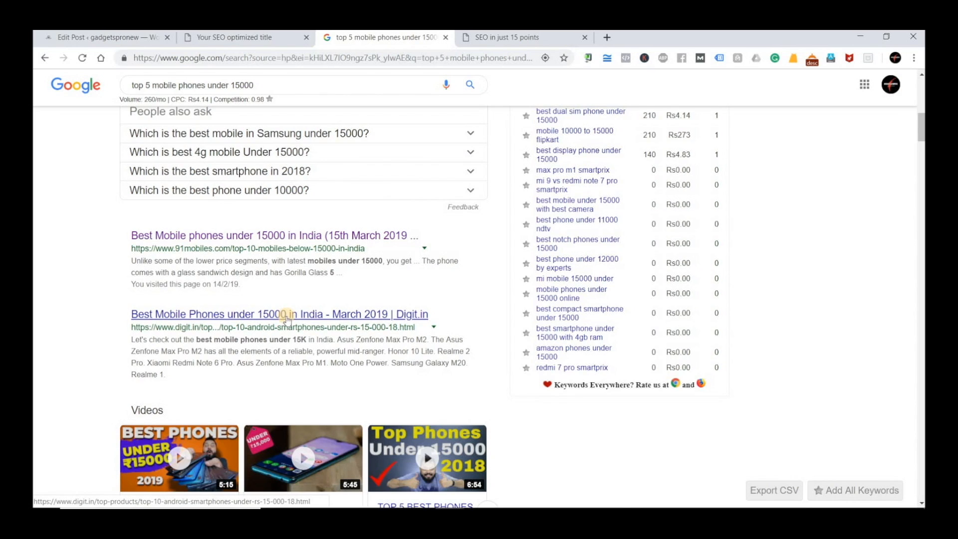
scroll(286, 319, down, 6)
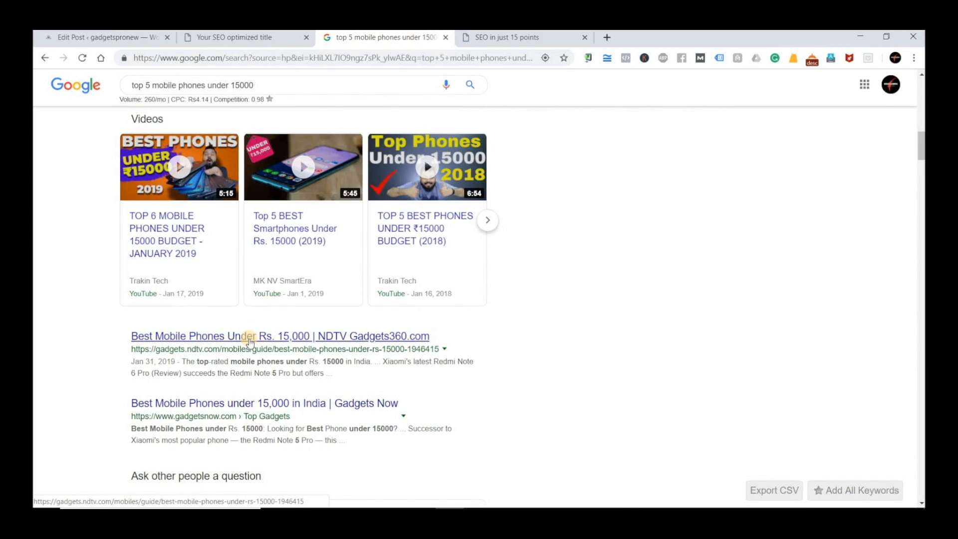
Compare the result titles with the Google query, highlighting "top 5" and "mobile phones under 15000" separately in the search text.
scroll(212, 331, down, 2)
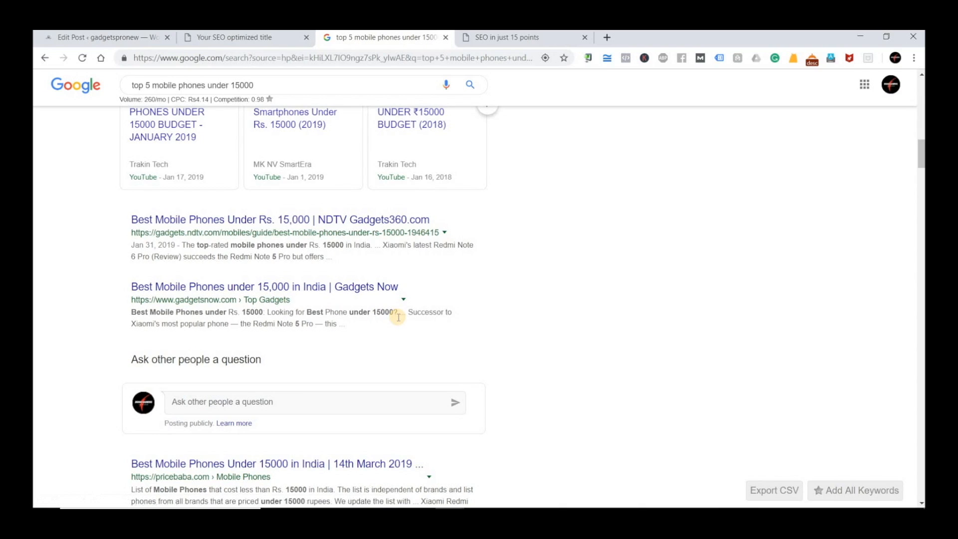
scroll(399, 318, up, 9)
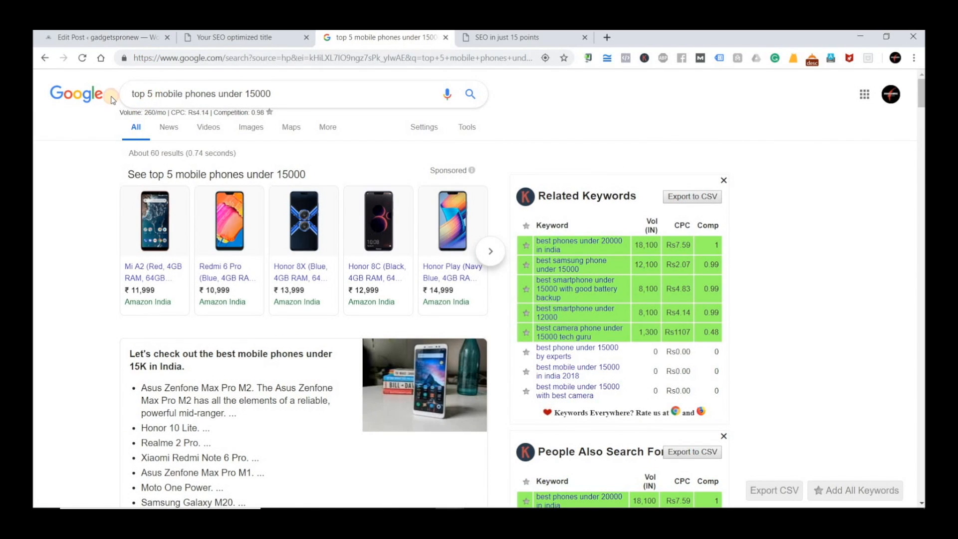
drag(154, 94, 111, 97)
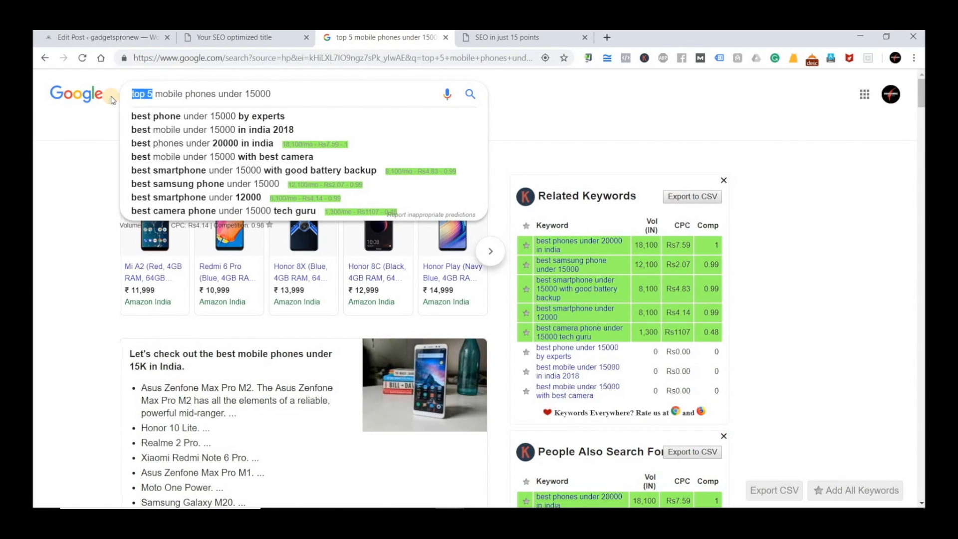
click(294, 90)
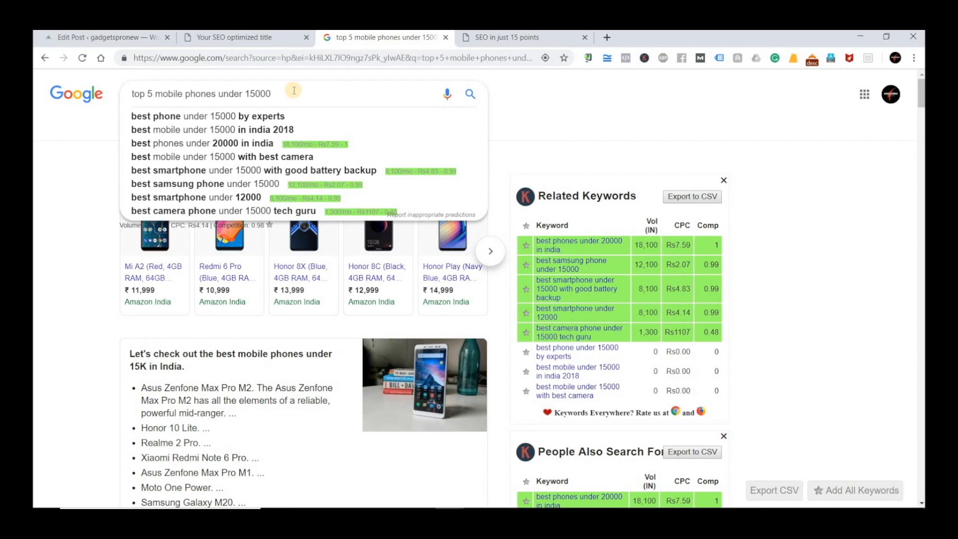
click(153, 93)
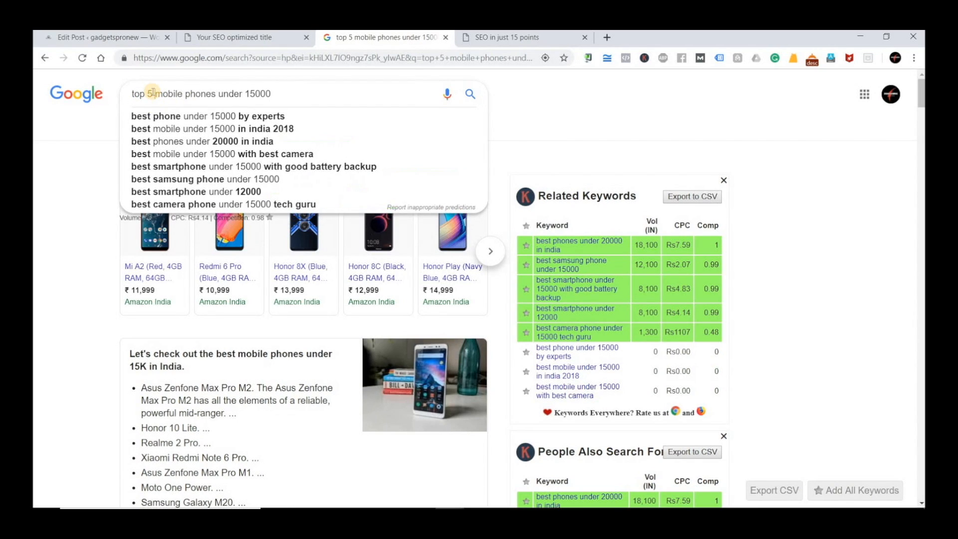
drag(153, 93, 275, 102)
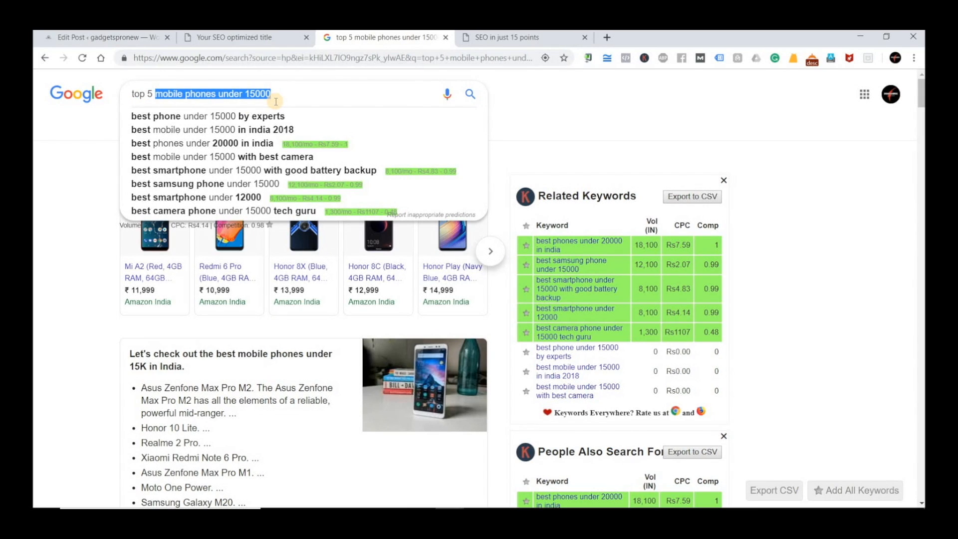
click(66, 286)
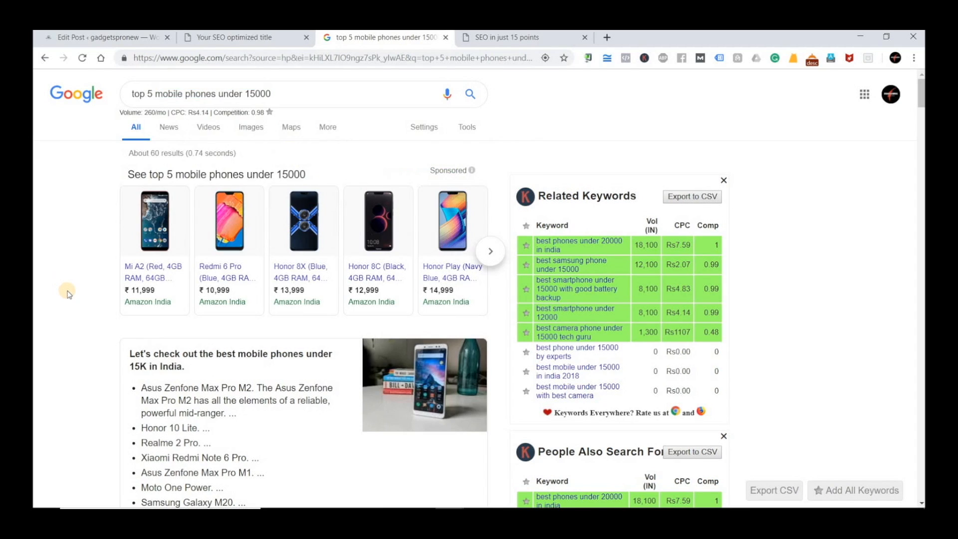
Examine how the result titles use "mobile phones under 15000", from the featured Digit.in result down to the TechArea listing.
scroll(197, 378, down, 3)
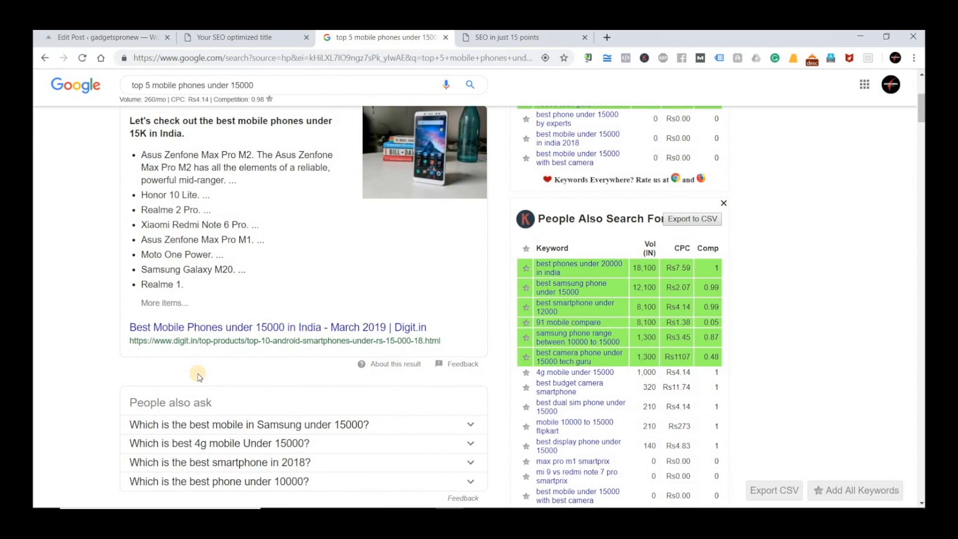
scroll(198, 376, down, 5)
scroll(208, 165, up, 2)
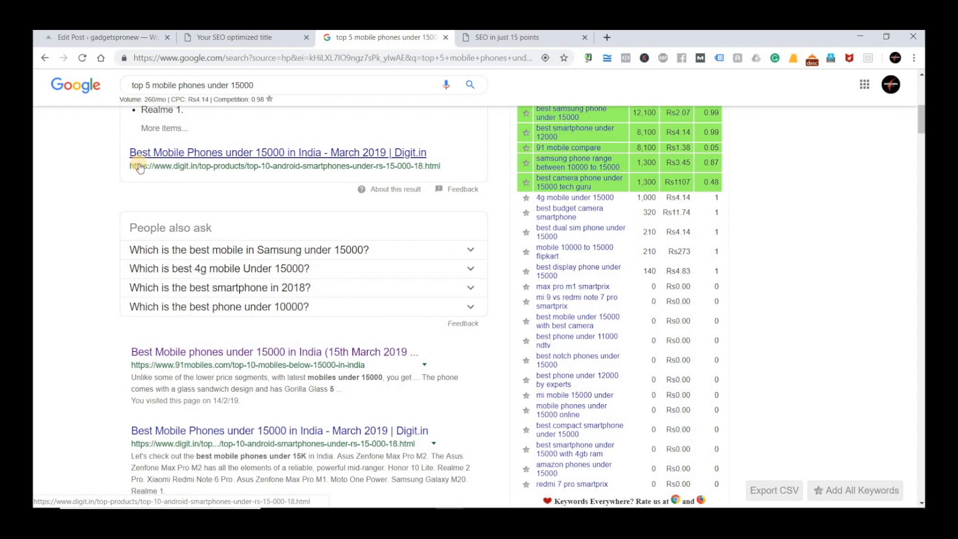
scroll(200, 379, down, 5)
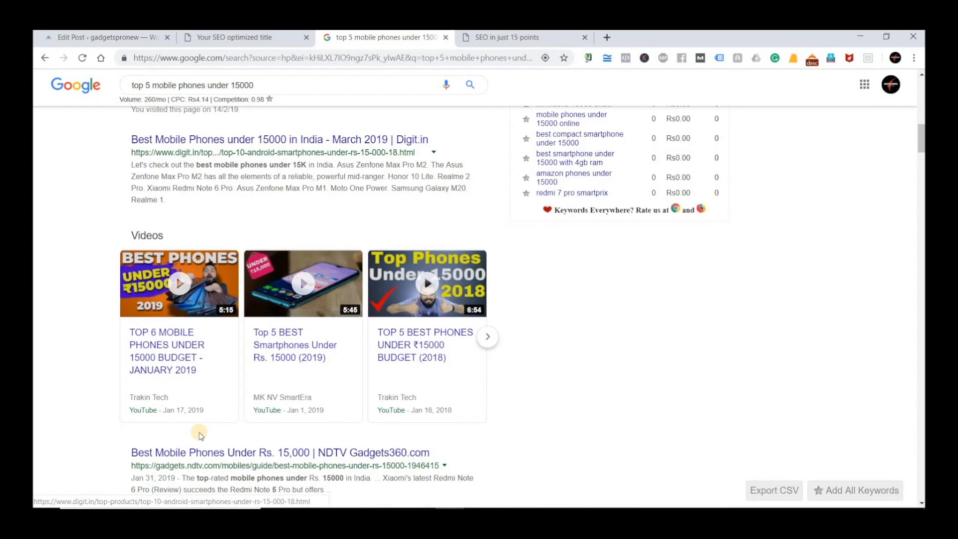
scroll(199, 434, down, 7)
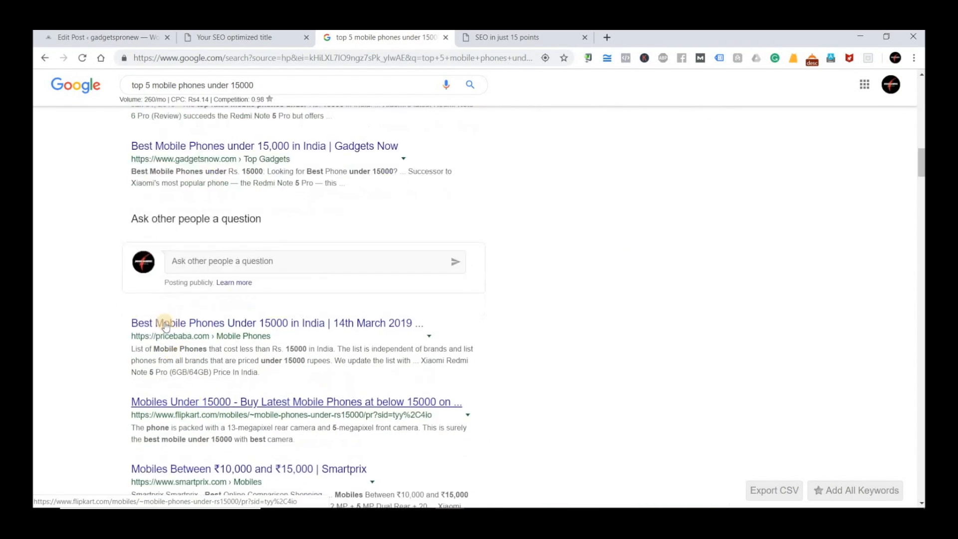
scroll(166, 327, down, 2)
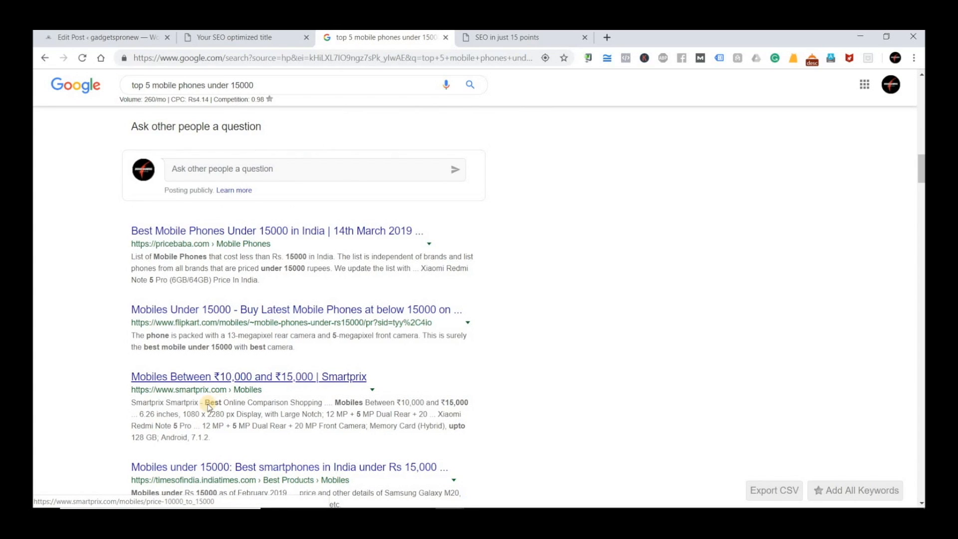
scroll(210, 407, down, 3)
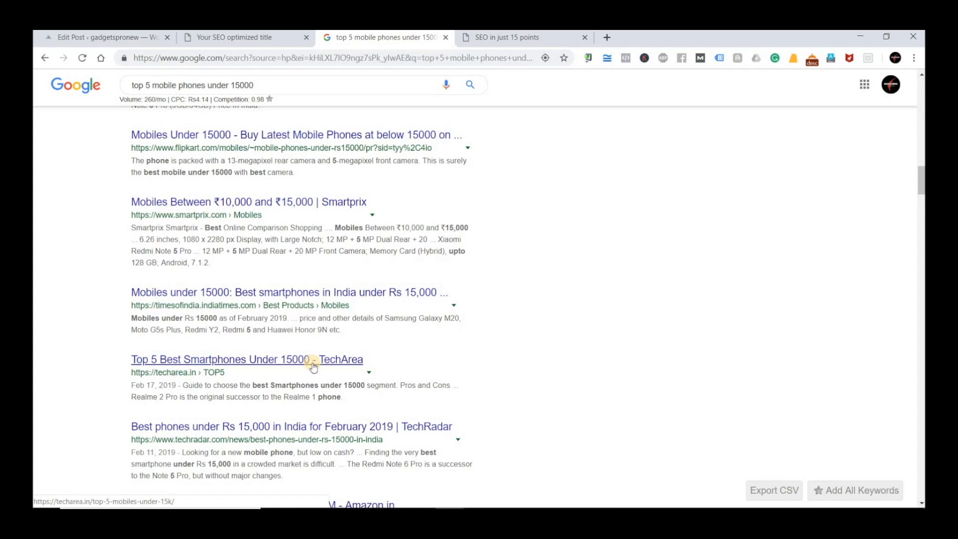
Return to the Notepad notes and add the third SEO Title point, "3. Title has to be a phrase.".
click(90, 37)
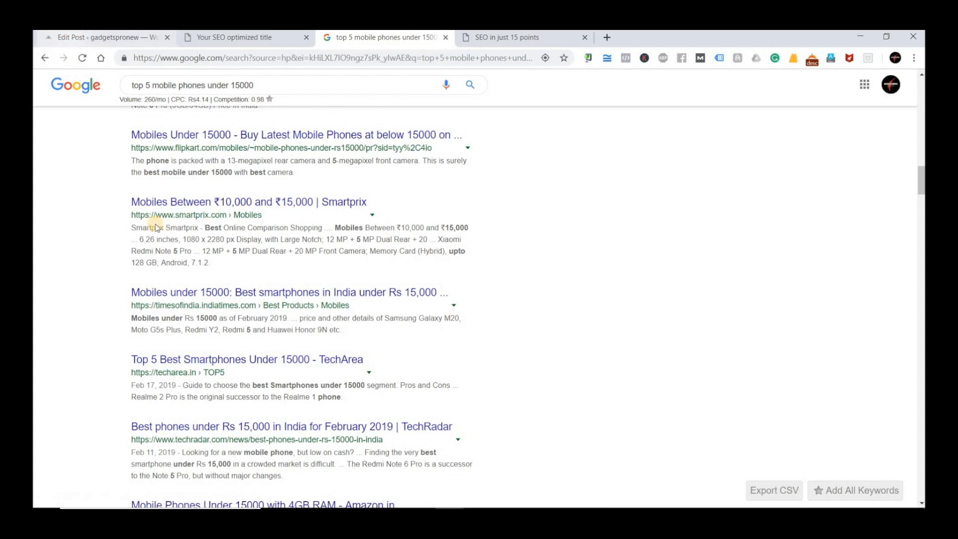
key(alt+Tab)
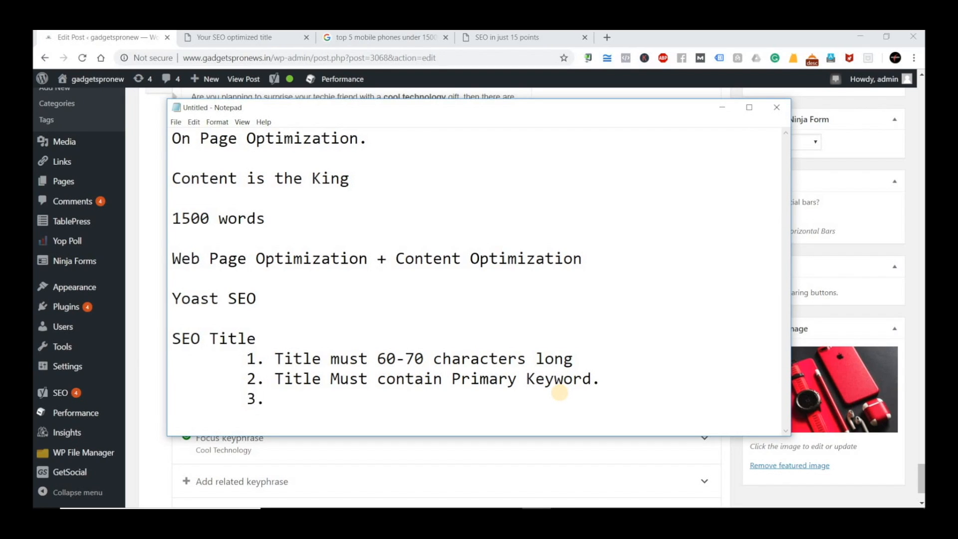
text(Title has tb)
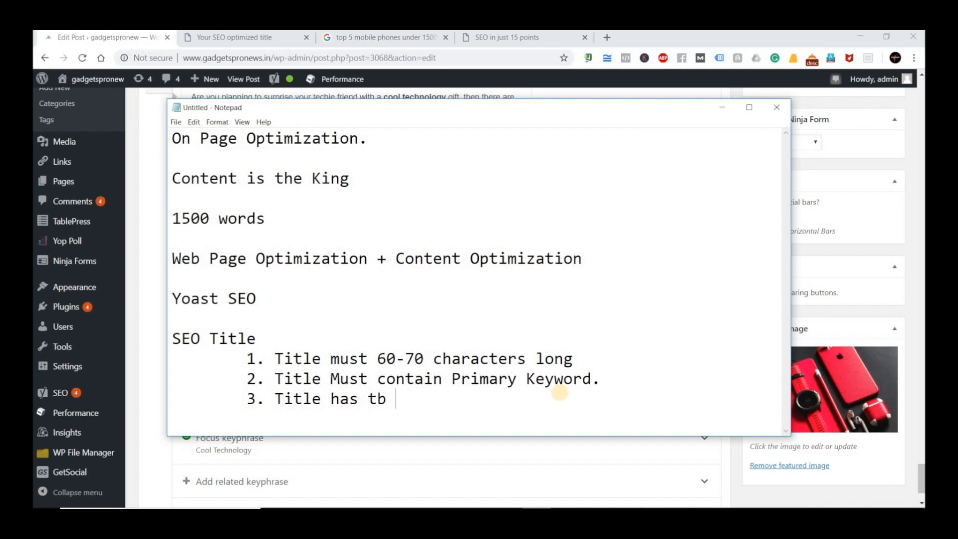
key(BackSpace)
key(BackSpace)
text(o be a phr)
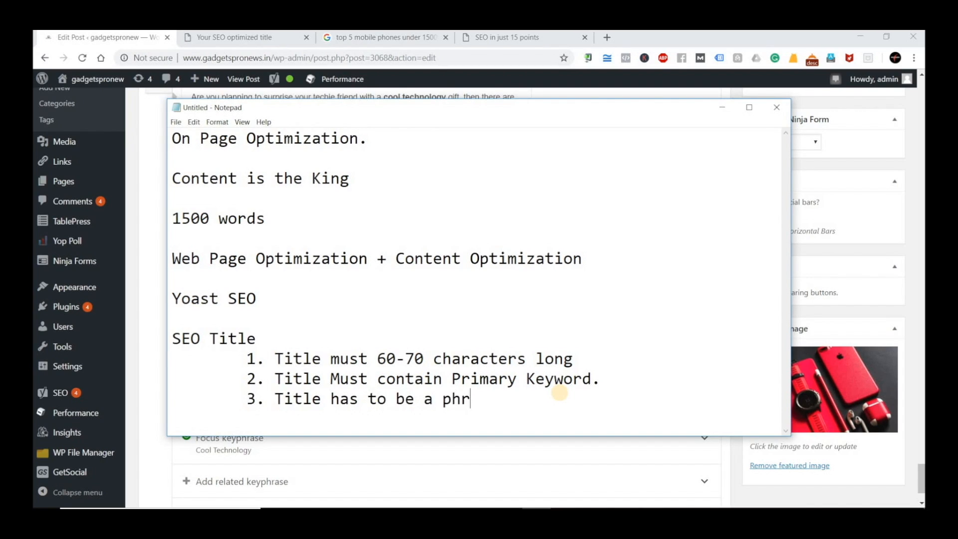
text(acse.)
Go back to the Google results and review how the titles are phrased, working back up to the start of the page.
click(496, 31)
click(381, 34)
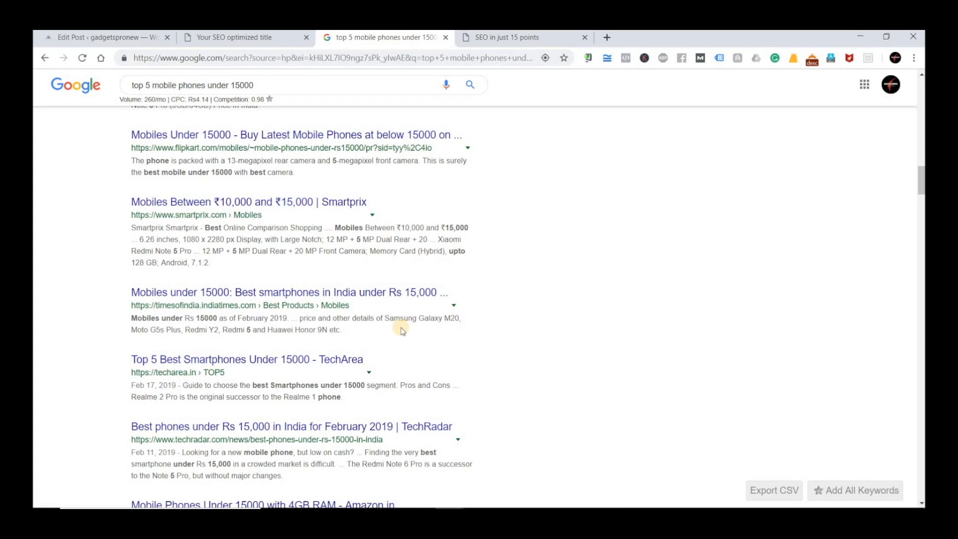
scroll(260, 320, up, 9)
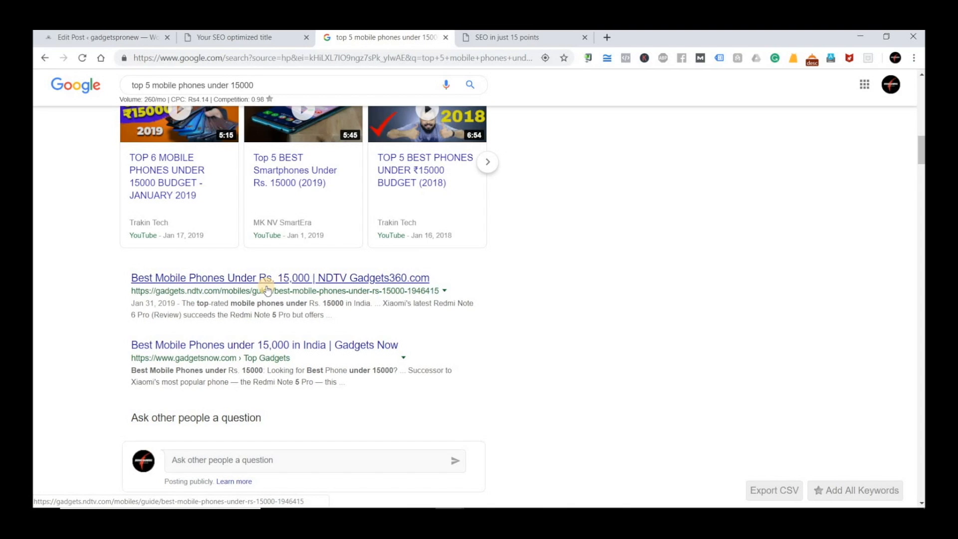
scroll(292, 260, up, 10)
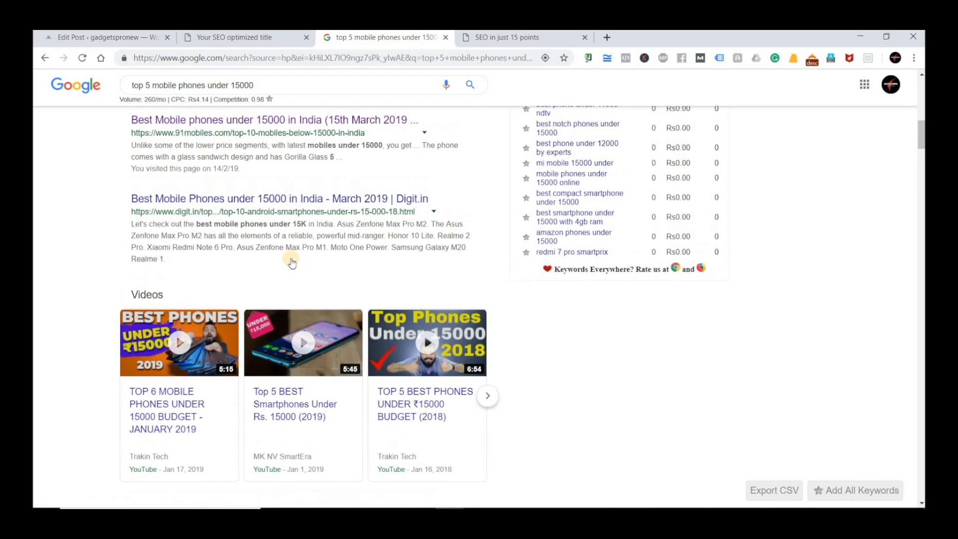
scroll(292, 260, up, 7)
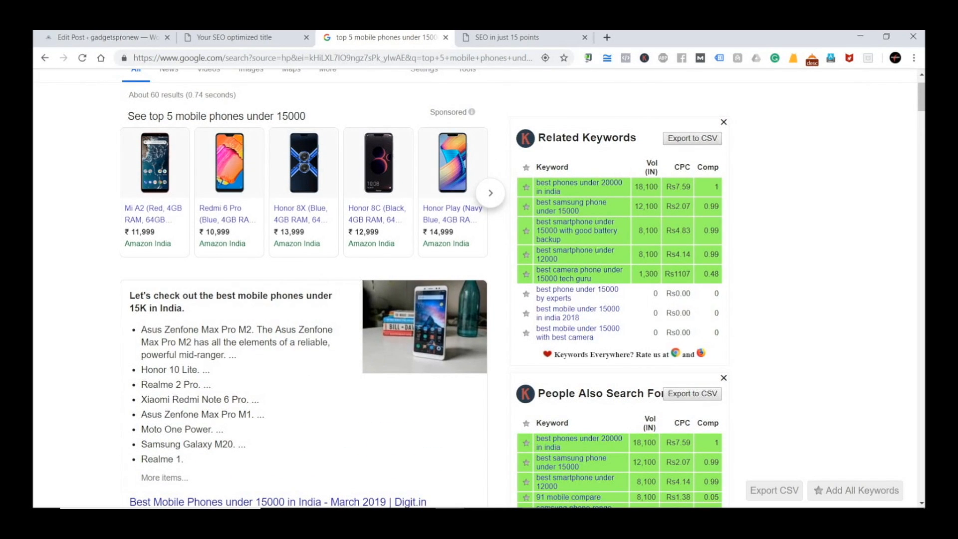
Switch to the WordPress post editor, highlight the slug cool-technology-gift-ideas-techie-freak, and view the post preview that uses it.
key(alt+Tab)
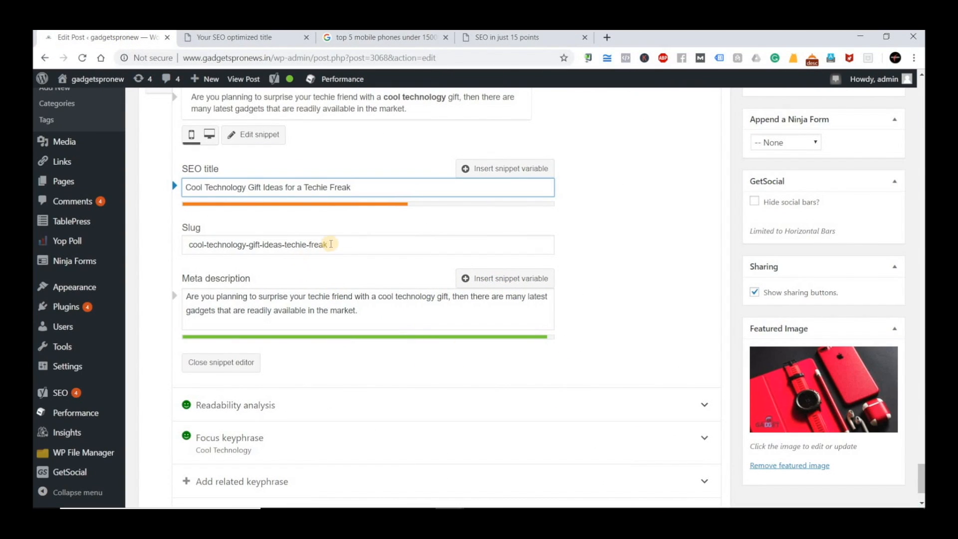
drag(331, 244, 175, 235)
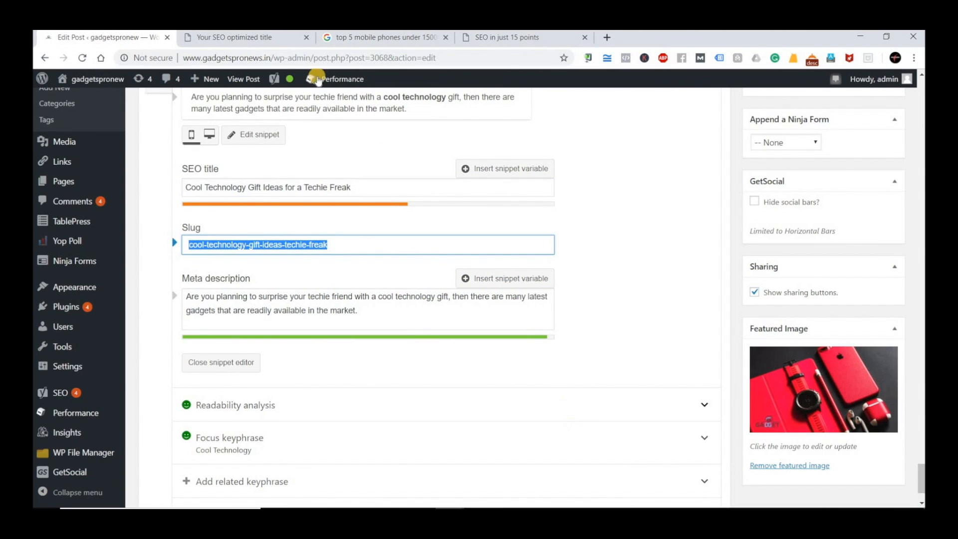
click(280, 37)
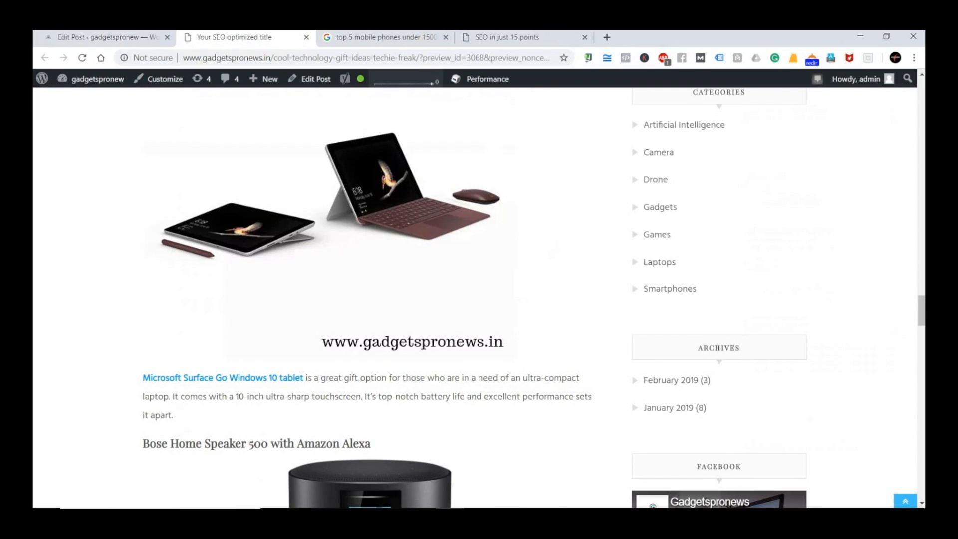
Open Digit's featured "Best Mobile Phones under 15000" result from Google and highlight "top-10-android-smartphones-under-rs-15-000-" in its URL.
click(394, 37)
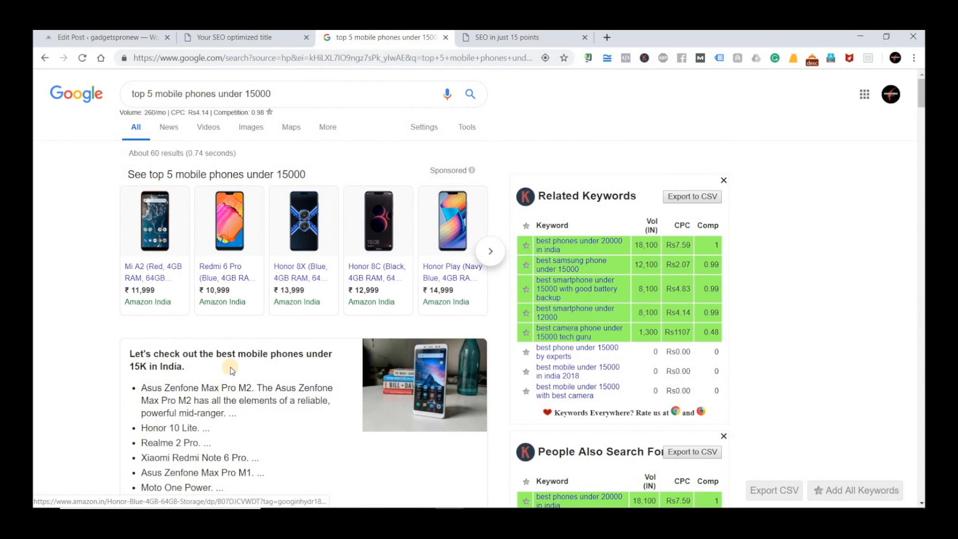
scroll(215, 299, down, 5)
click(215, 277)
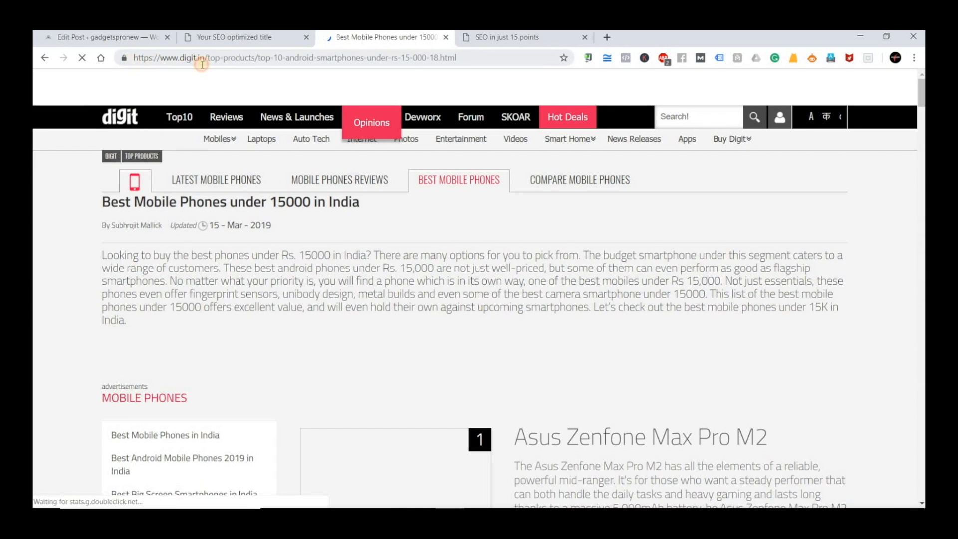
click(201, 57)
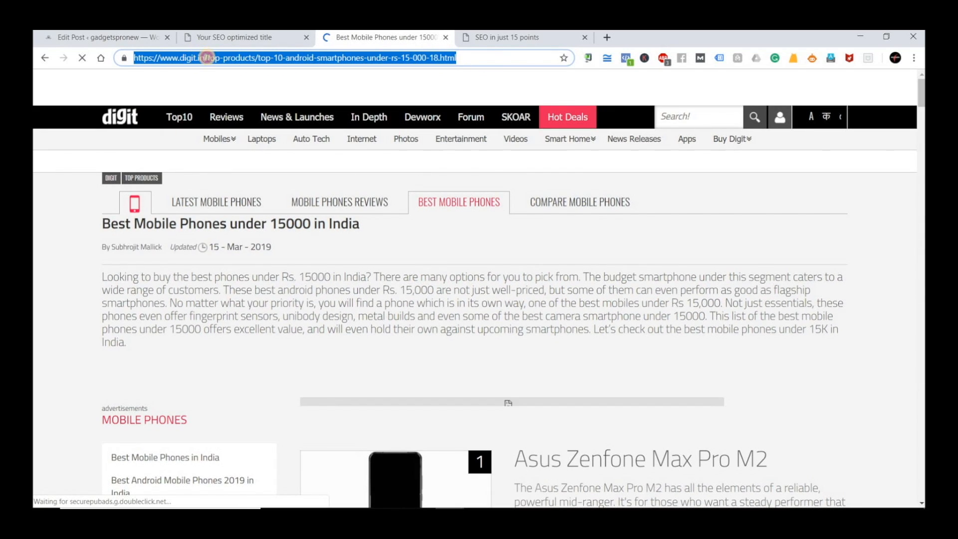
click(208, 58)
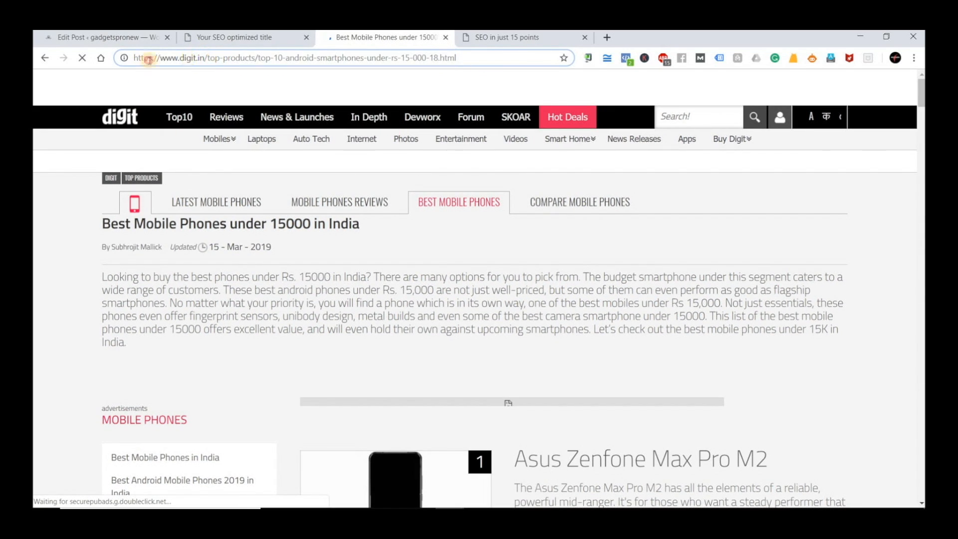
drag(114, 58, 453, 65)
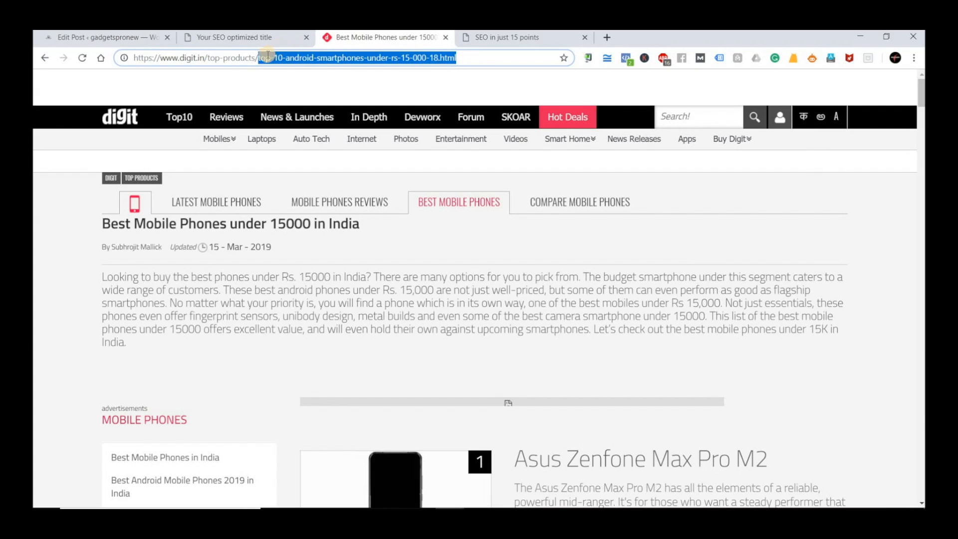
drag(257, 58, 321, 59)
drag(421, 52, 355, 68)
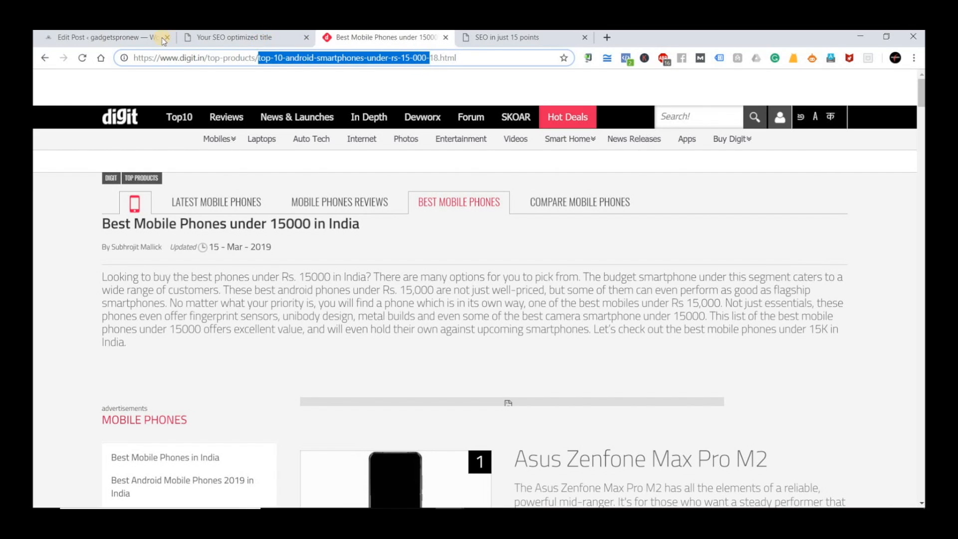
Return to the WordPress post editor and point out the keyword wording in the post's slug, leaving its text as is.
key(ctrl+1)
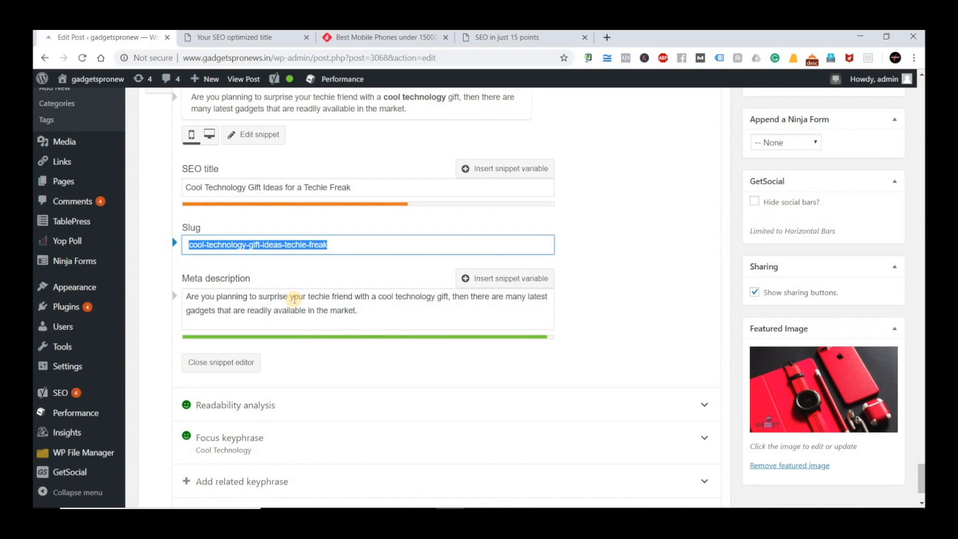
scroll(294, 299, up, 1)
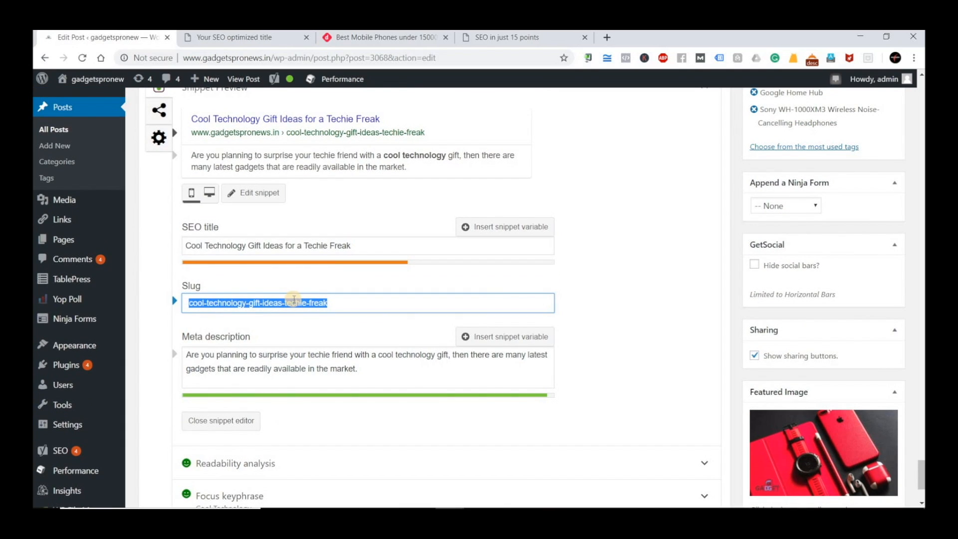
click(351, 302)
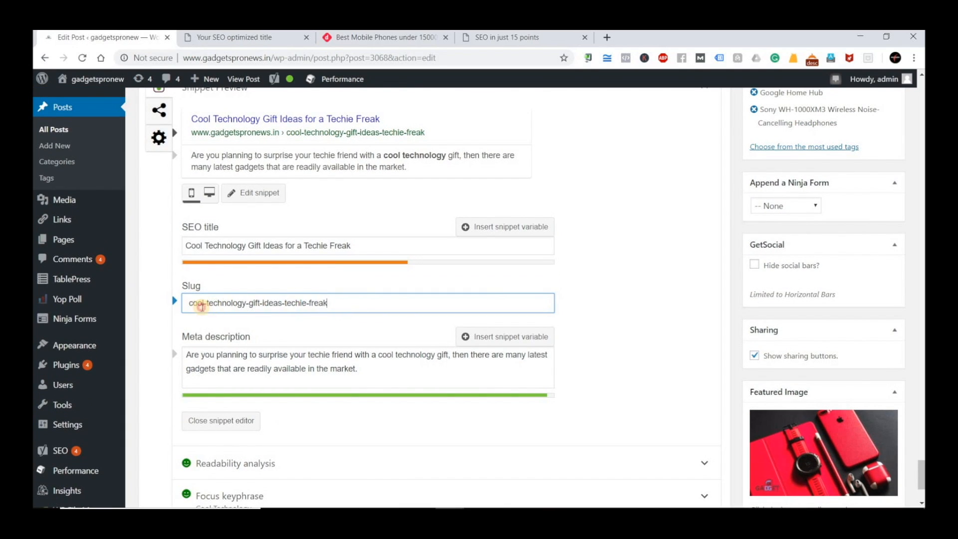
triple_click(201, 305)
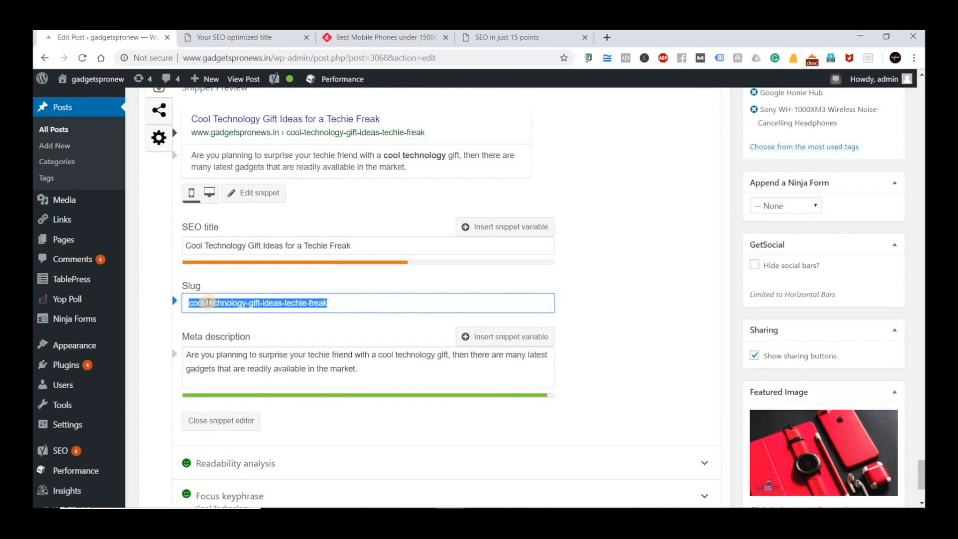
double_click(206, 303)
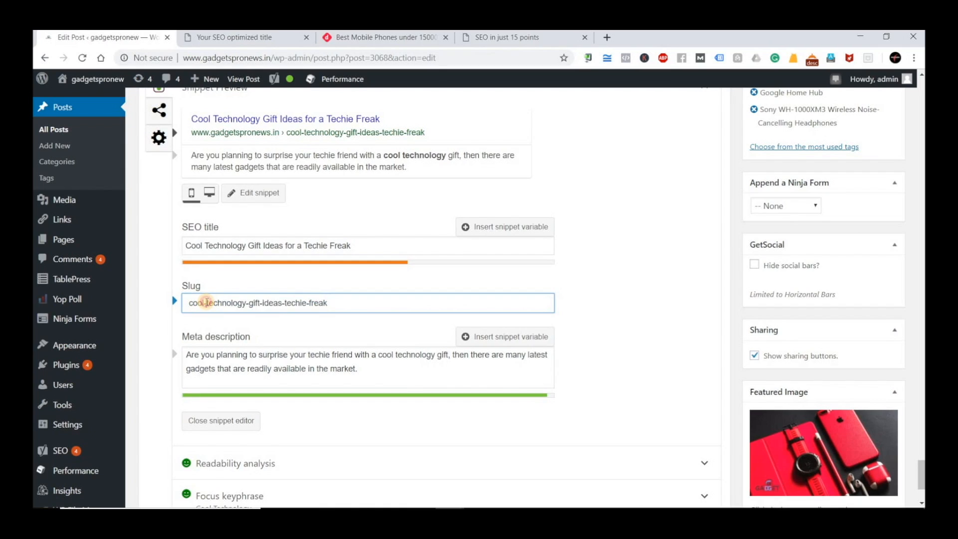
Highlight individual words of the post's slug and then the whole slug, cool-technology-gift-ideas-techie-freak.
double_click(247, 303)
double_click(261, 302)
drag(351, 307, 177, 312)
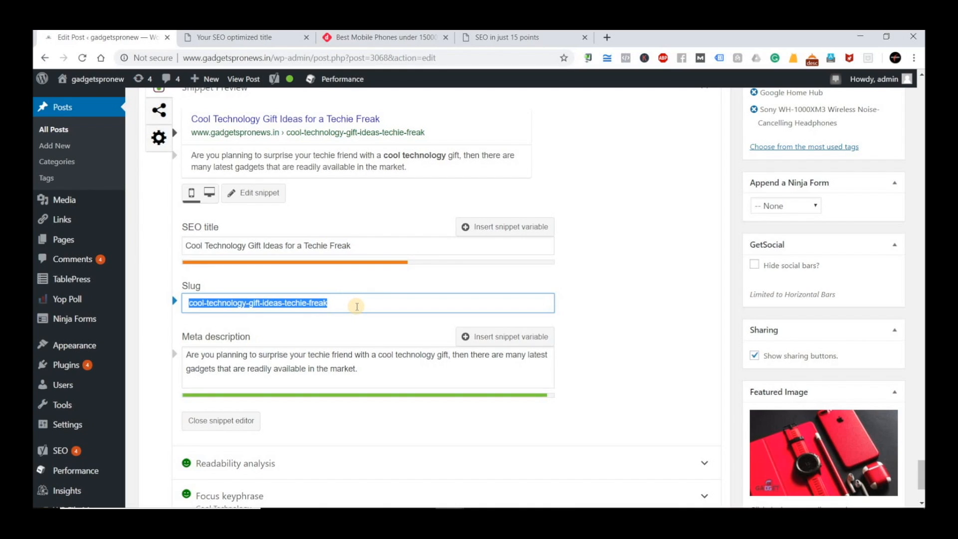
click(352, 38)
drag(255, 57, 454, 56)
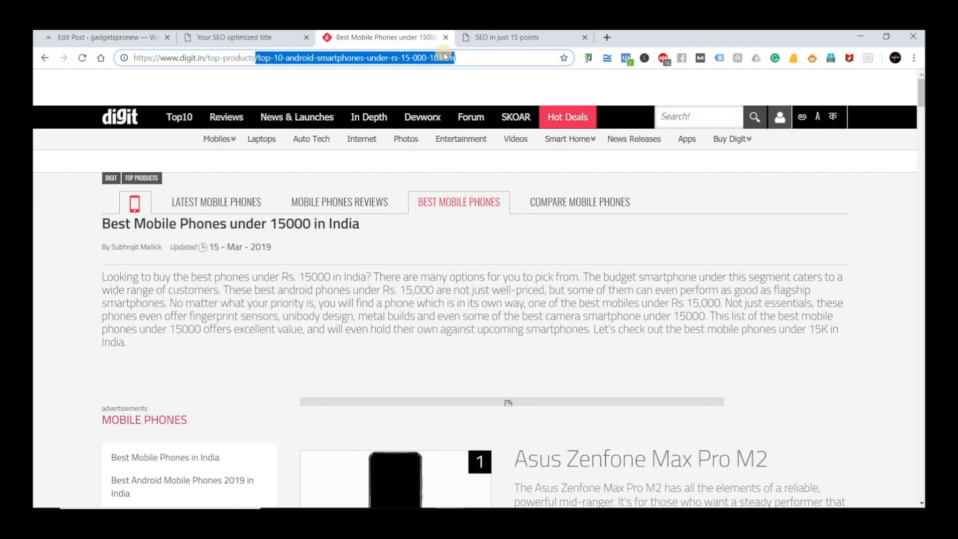
click(290, 58)
drag(337, 60, 274, 62)
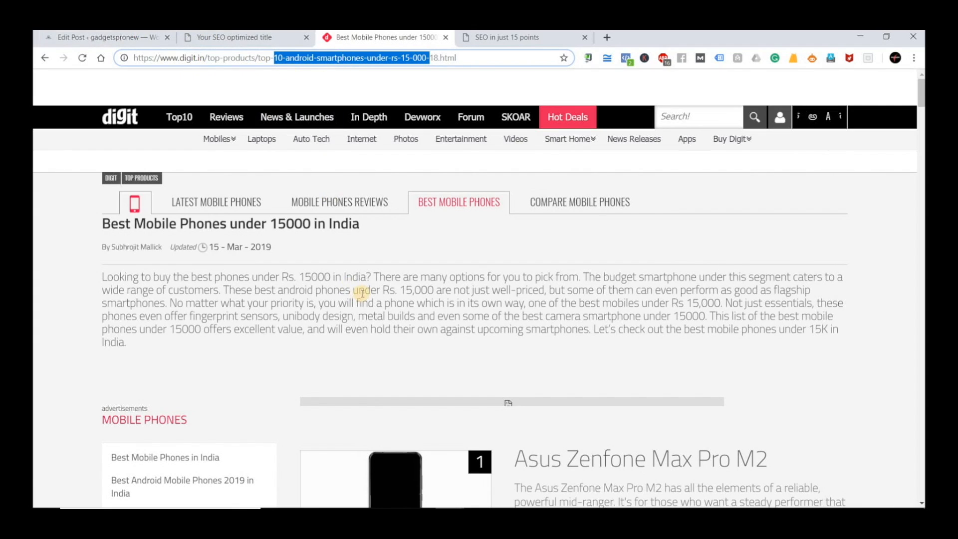
scroll(460, 319, down, 6)
scroll(459, 319, down, 15)
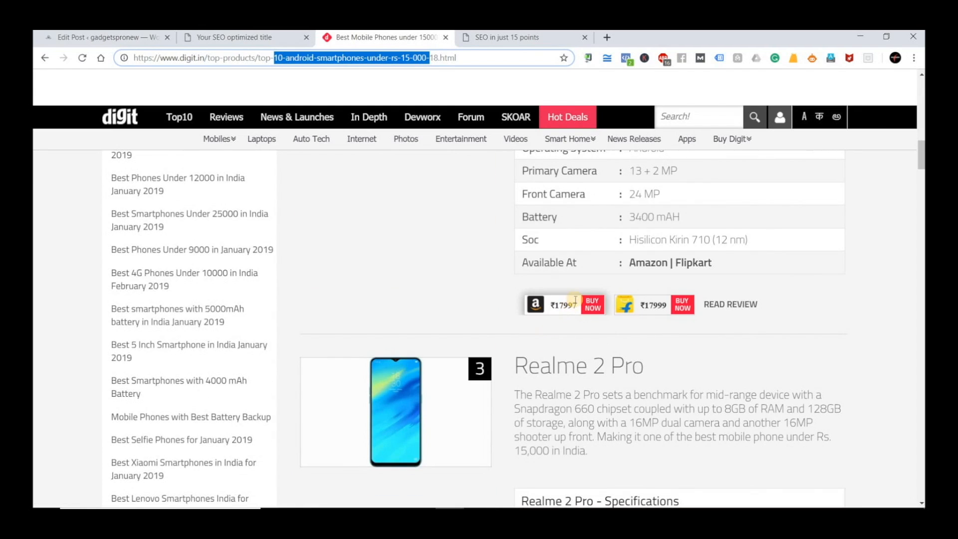
scroll(581, 311, down, 5)
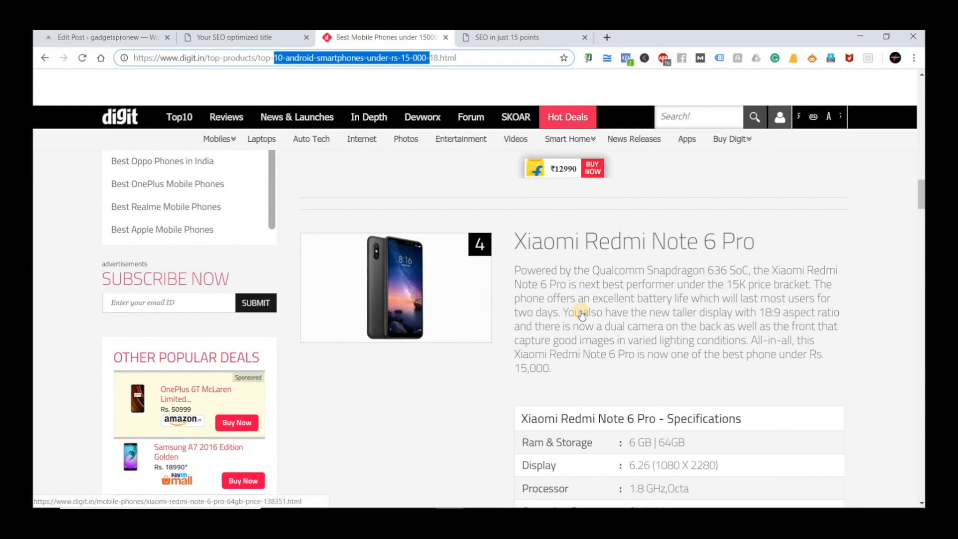
scroll(581, 314, up, 20)
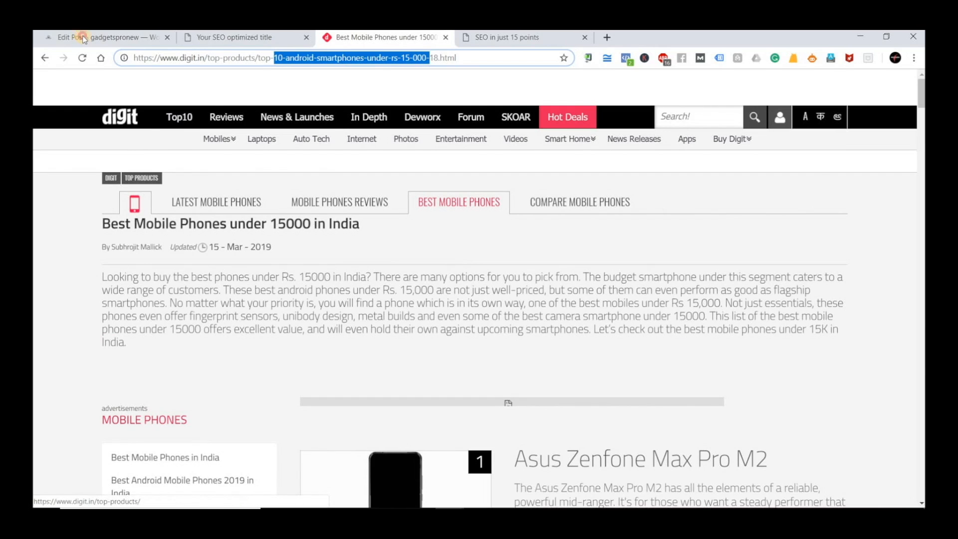
Go back to the WordPress post editor and point out the SEO title and the full meta description text.
key(ctrl+1)
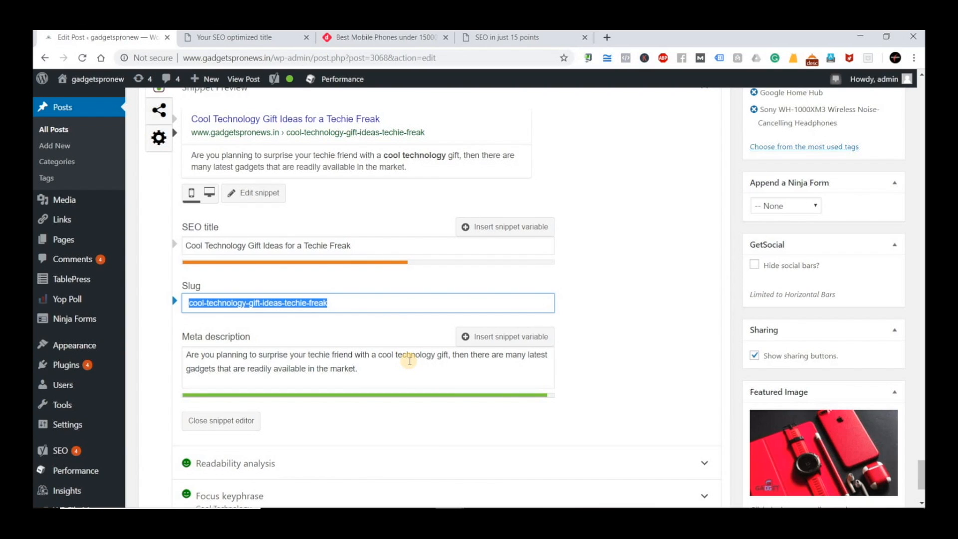
click(373, 249)
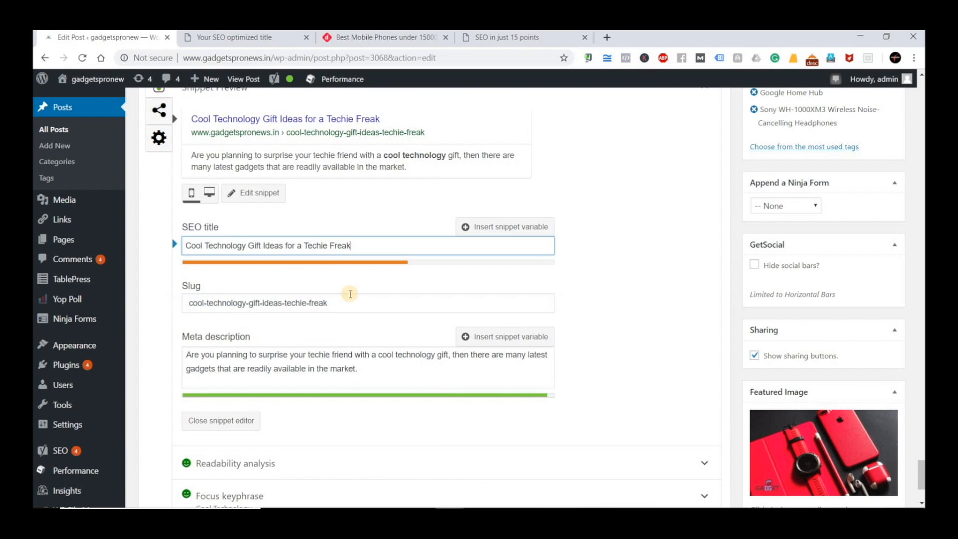
click(376, 374)
double_click(341, 370)
key(ctrl+a)
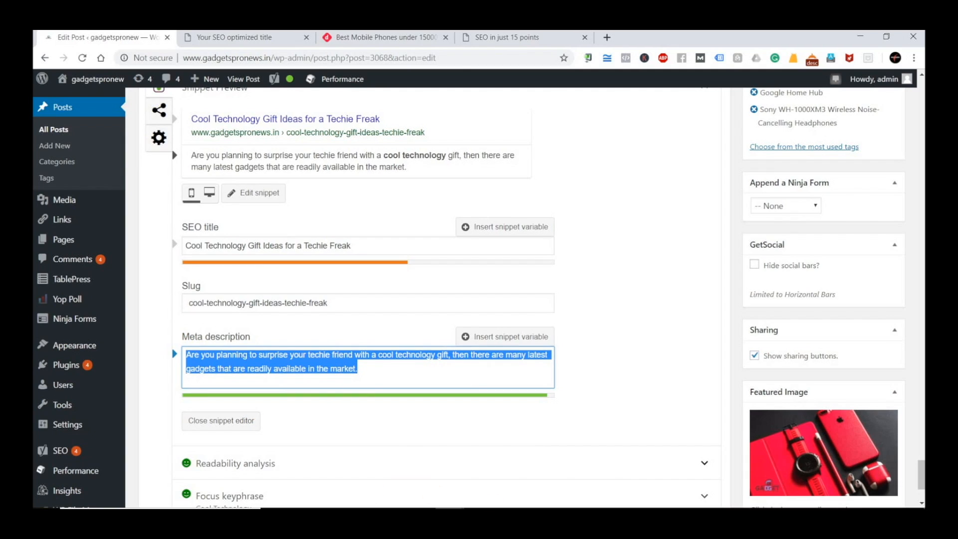
Switch to the Notepad notes and add the line "SLUG = Your Primary Keyword" below the SEO title rules.
key(alt+Tab)
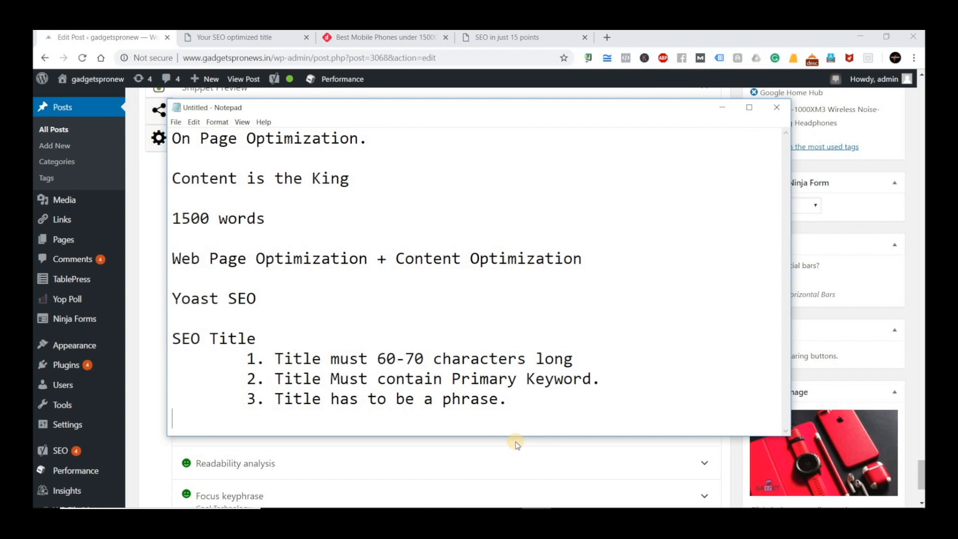
text(SLUG = Your Ke)
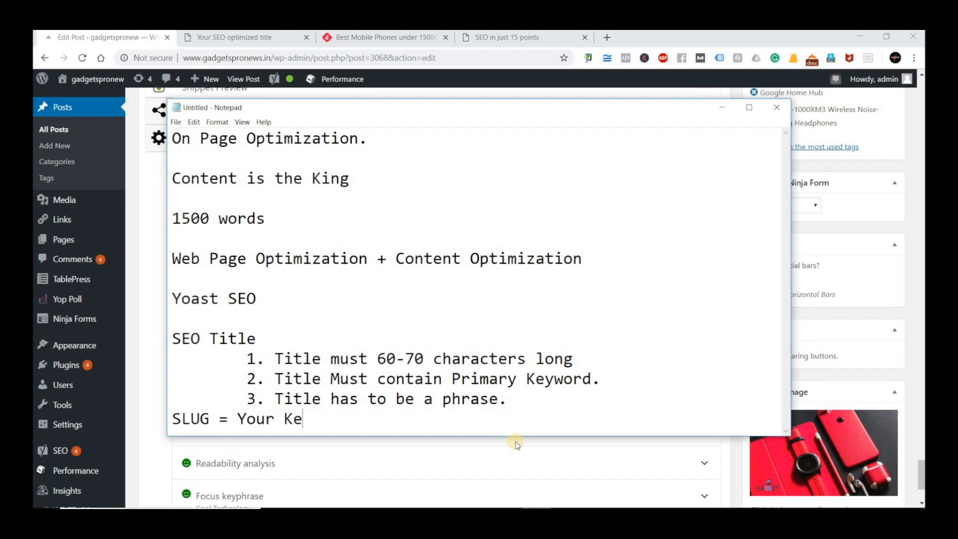
key(BackSpace)
key(BackSpace)
text(Primary P)
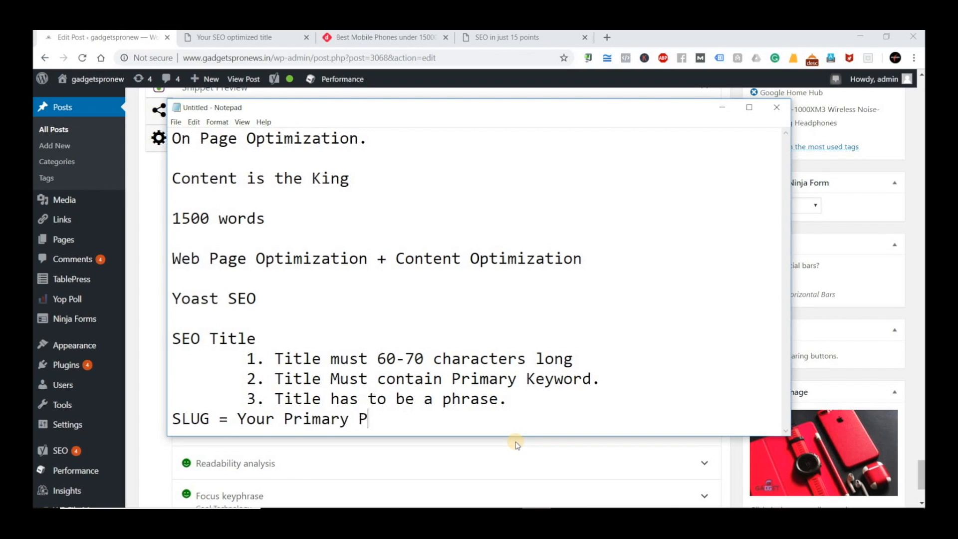
key(BackSpace)
text(Keyword)
key(Return)
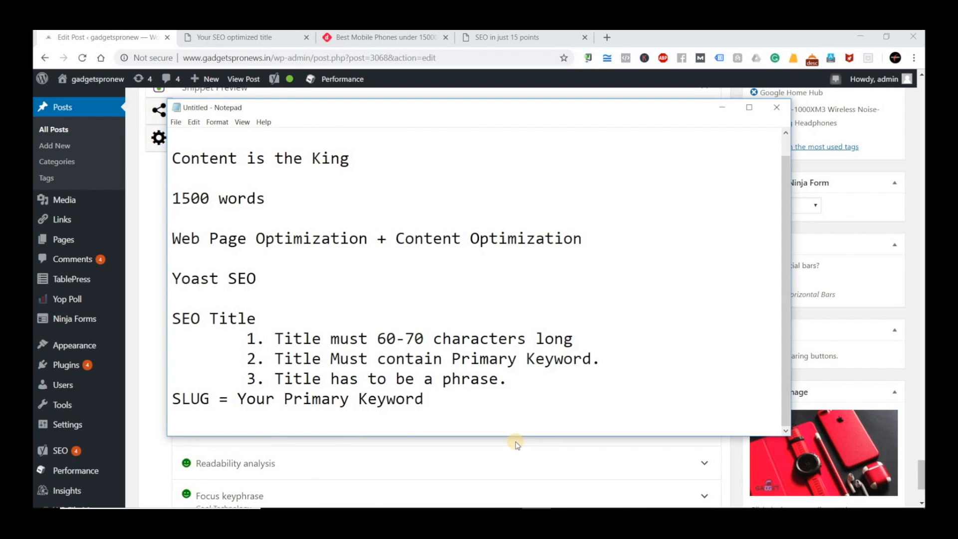
Number the slug's primary keyword rule as "1." and add "2. Stopping Keywords" beneath it.
key(Tab)
text(1)
click(237, 398)
text(1.)
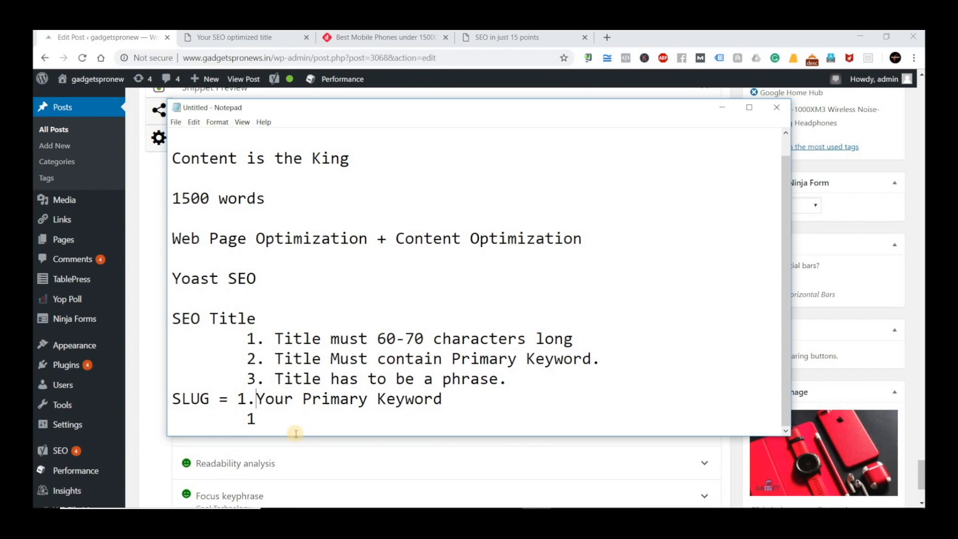
click(275, 417)
key(BackSpace)
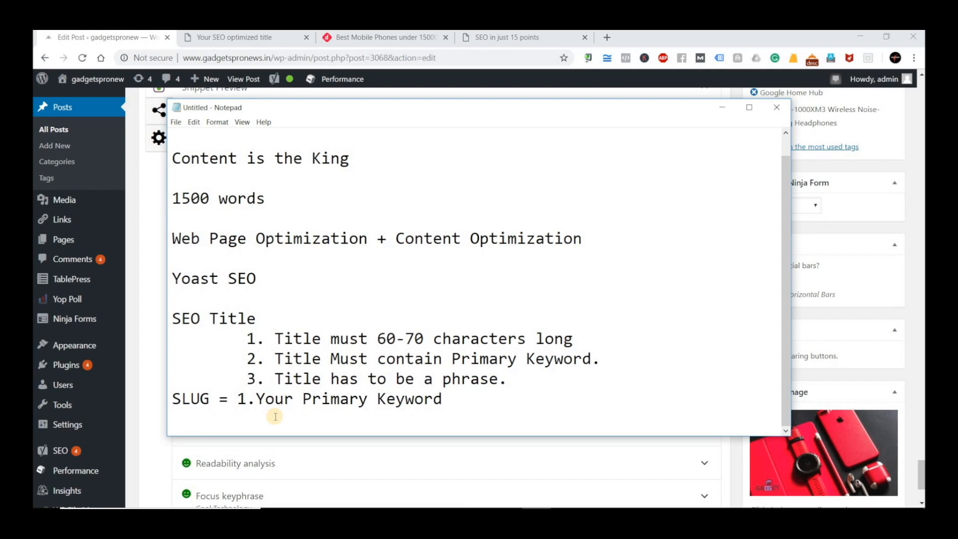
text(2. Stopping Keyw)
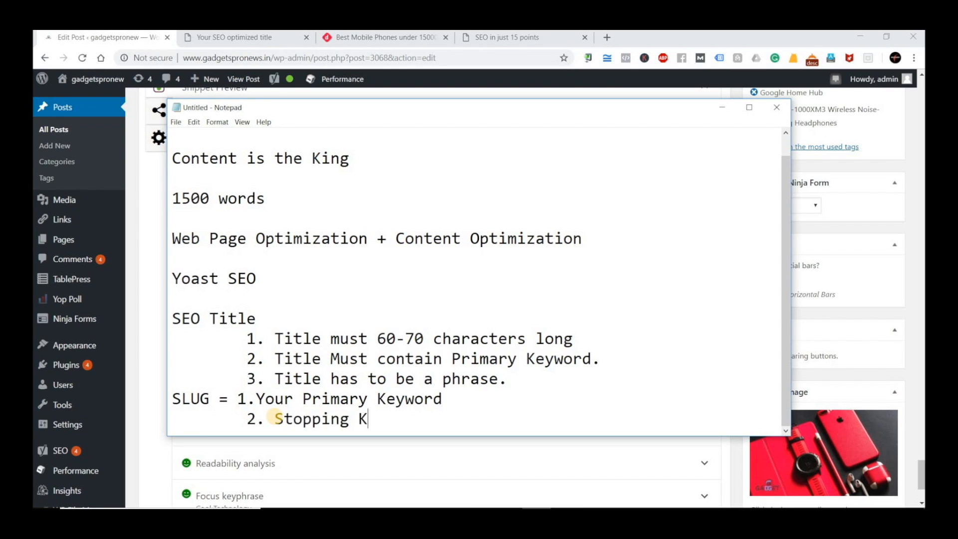
key(BackSpace)
key(BackSpace)
text(eywords)
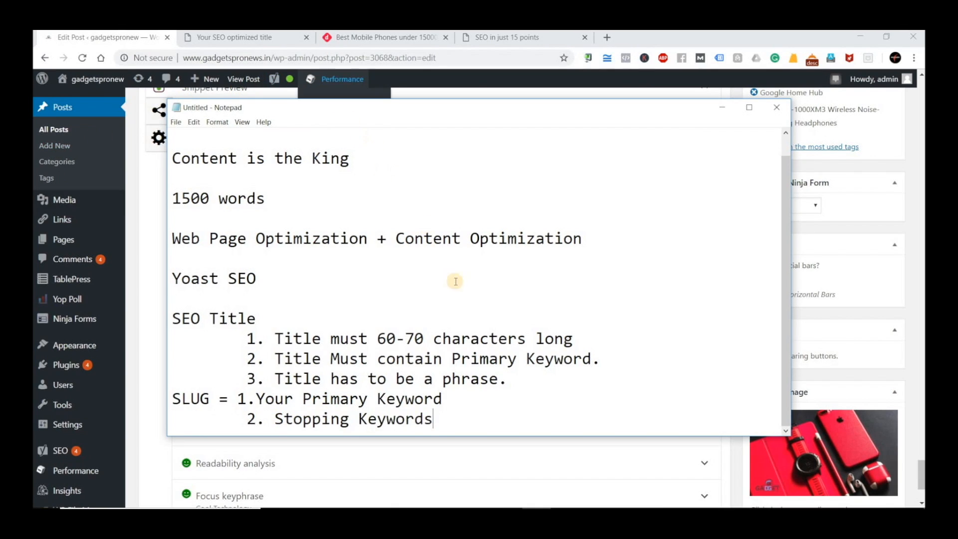
Return to the WordPress post editor, highlight "for a" in the SEO title, and compare it with the words in the slug.
click(151, 289)
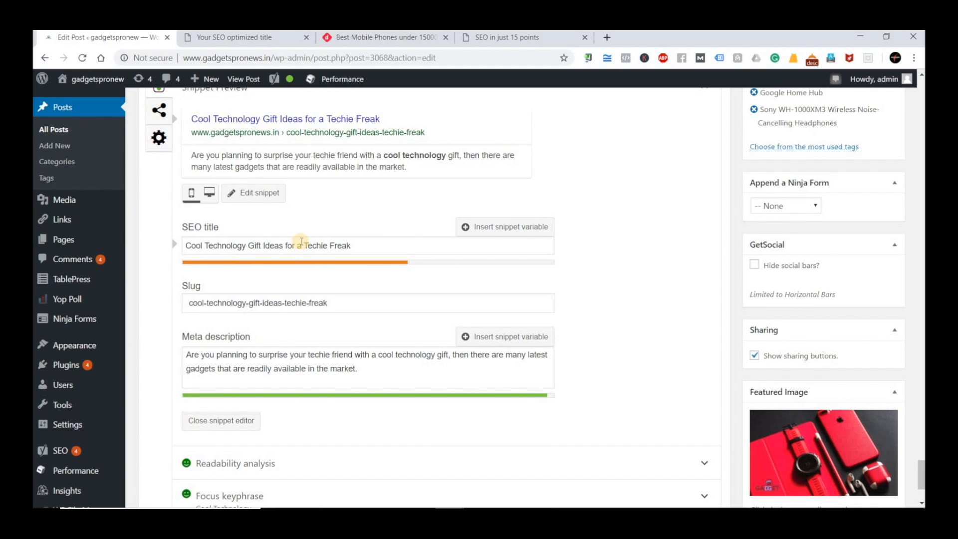
drag(302, 242, 285, 245)
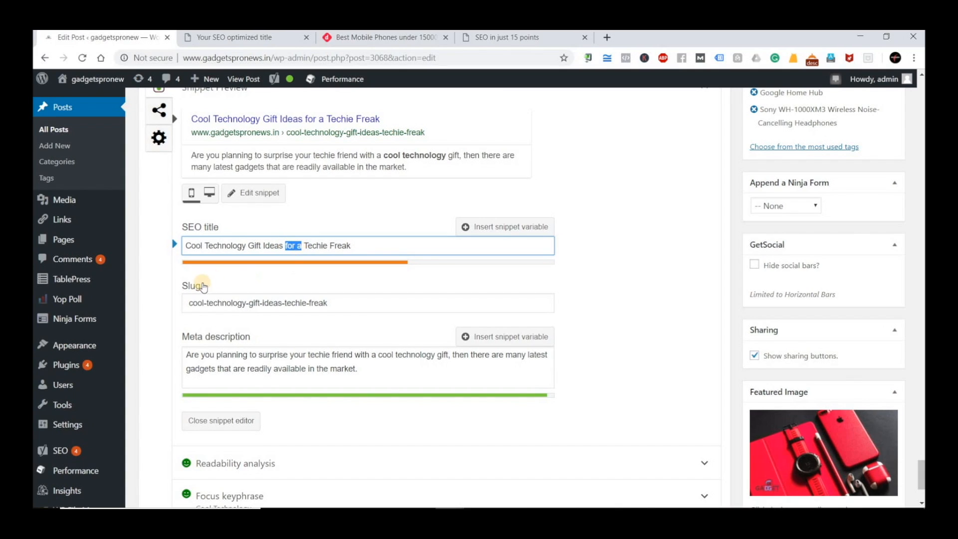
double_click(213, 304)
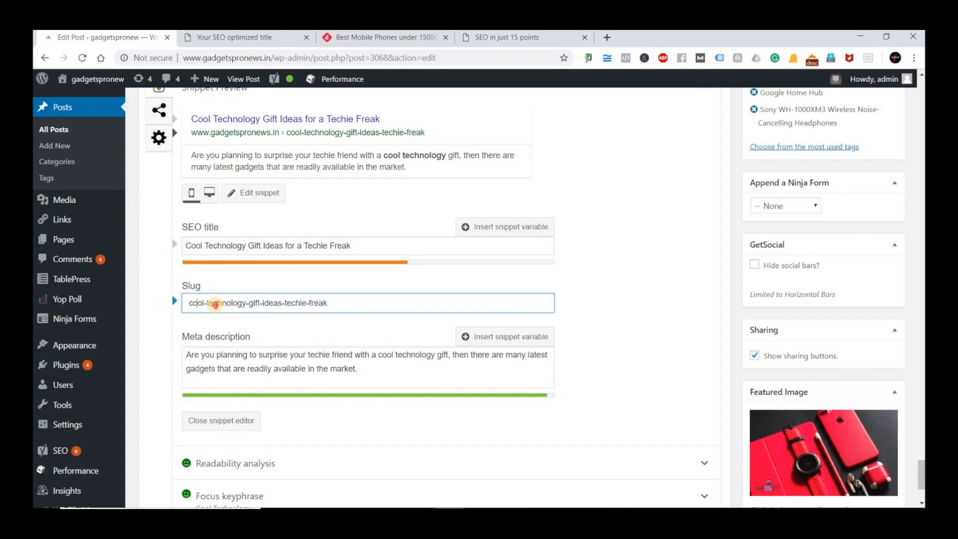
double_click(256, 303)
double_click(275, 304)
double_click(298, 304)
double_click(321, 304)
click(301, 243)
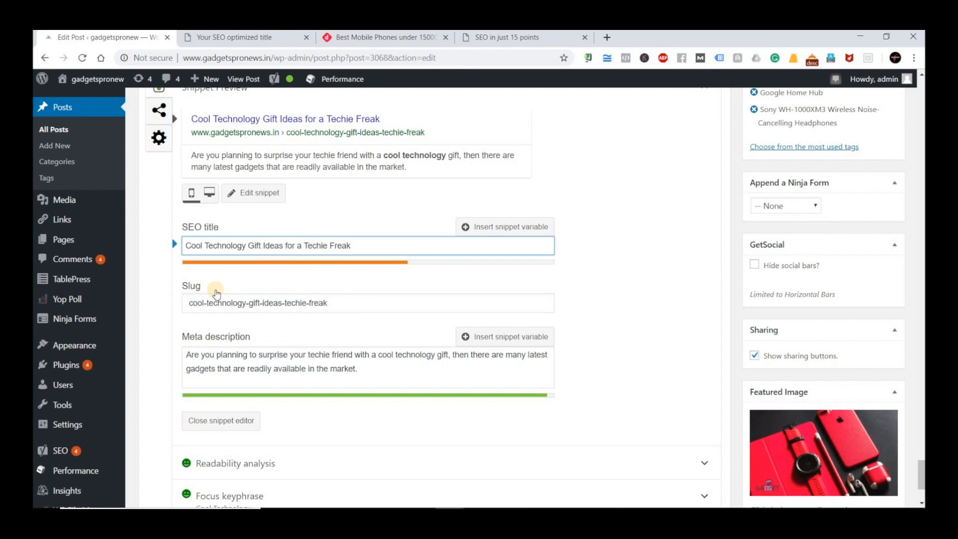
click(359, 36)
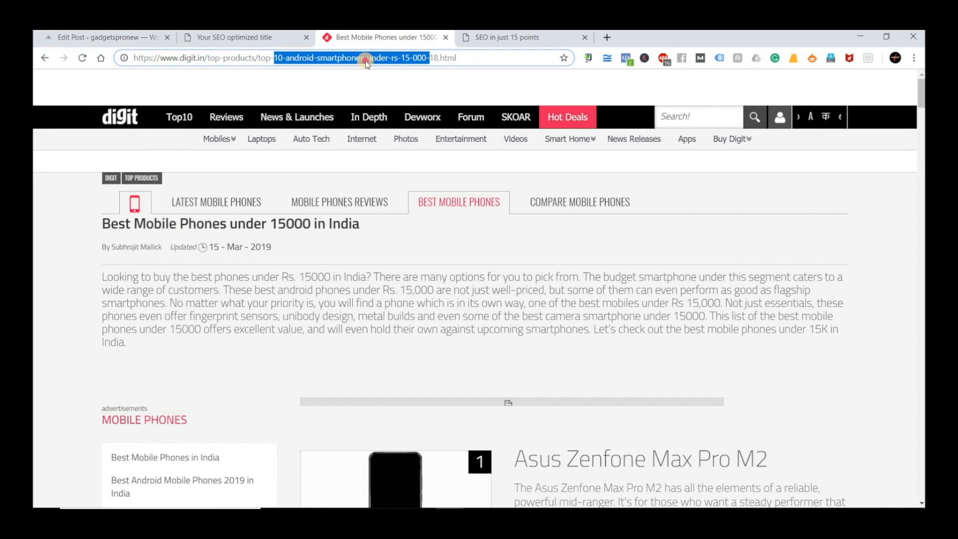
click(332, 58)
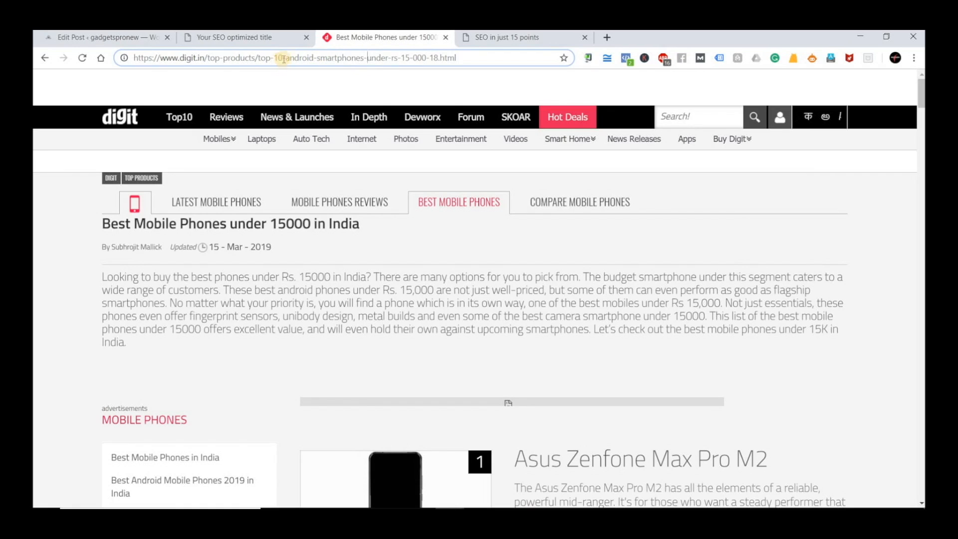
click(320, 58)
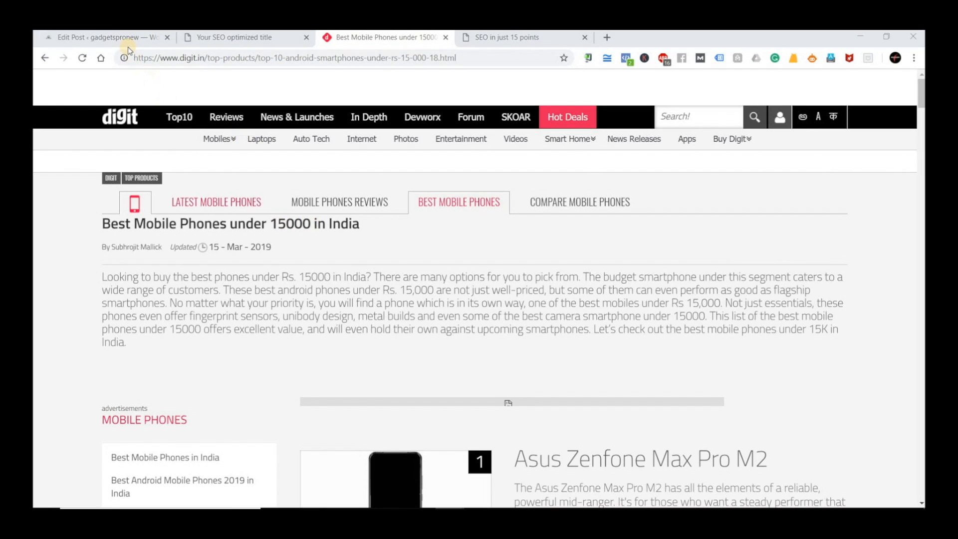
Go back to the WordPress post editor and highlight the complete slug in the Yoast snippet settings.
click(125, 37)
drag(336, 301, 174, 292)
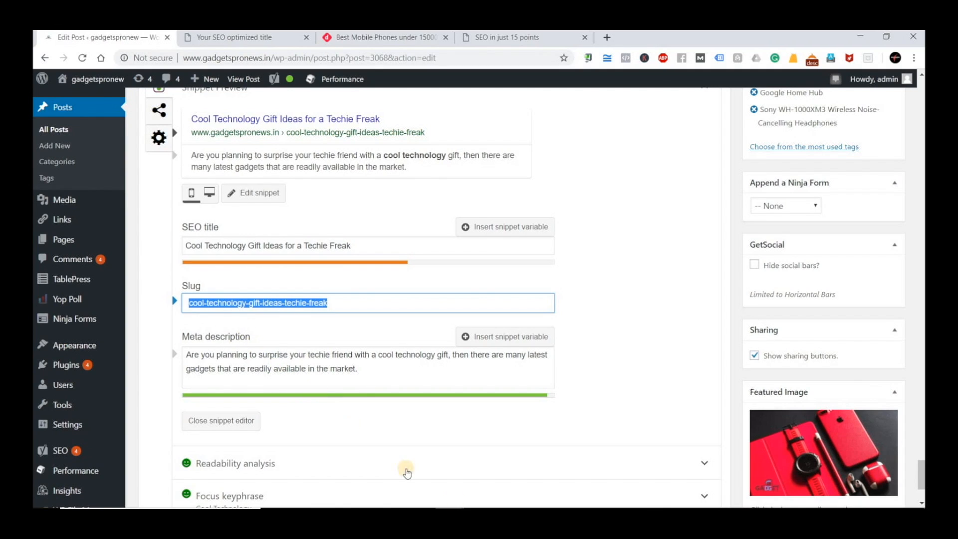
scroll(406, 469, down, 1)
Switch to the Notepad notes and add a "Meta Description" heading, separated from the slug rules by a blank line.
key(alt+Tab)
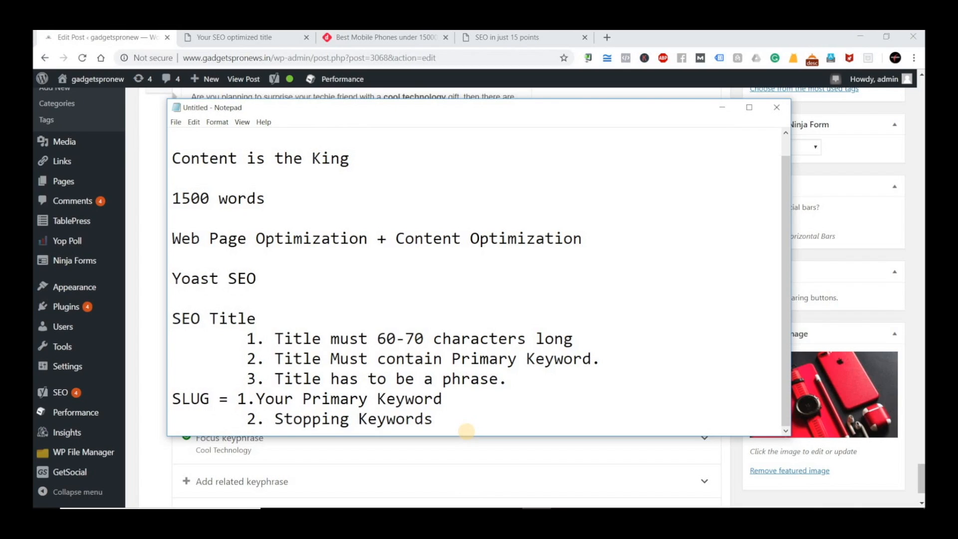
key(Return)
key(Return)
text(Met)
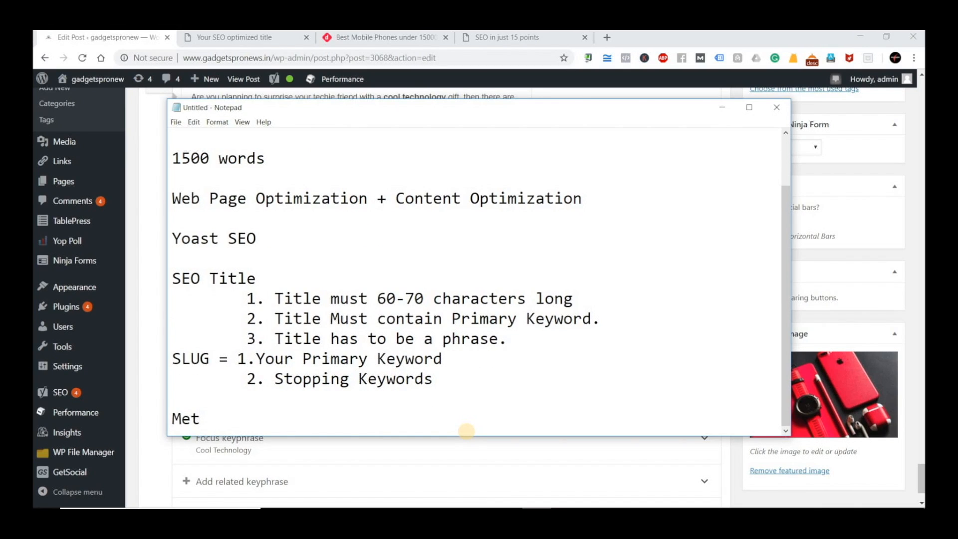
text(a Description)
key(Return)
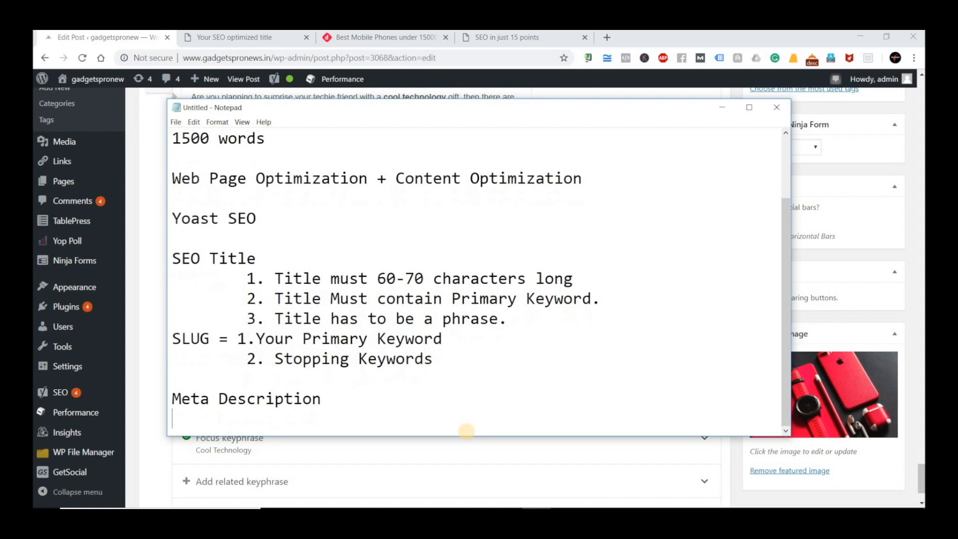
Add the indented rule "1. Must be 140-170 Characters" under the Meta Description heading.
key(Tab)
text(1)
text(T)
key(BackSpace)
text(Must be 1)
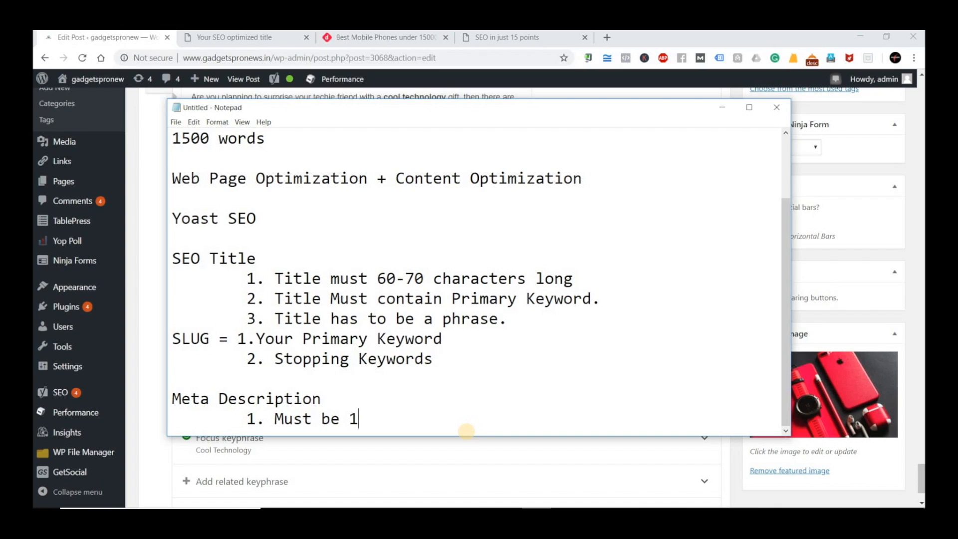
text(40-170 Characters)
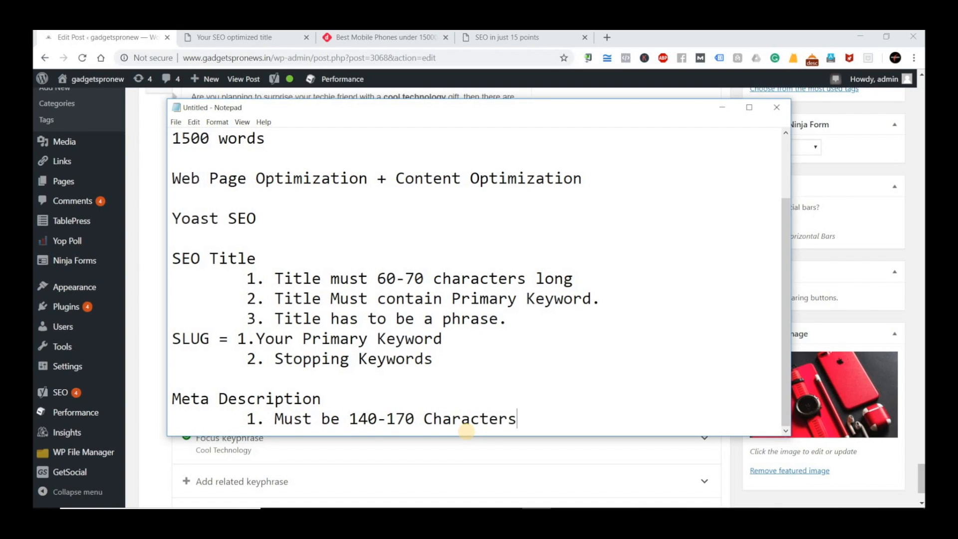
Add the second meta description rule, "2. Must contain Primary Keyword + Secondary Keyword", indented on its own line.
key(Return)
key(Tab)
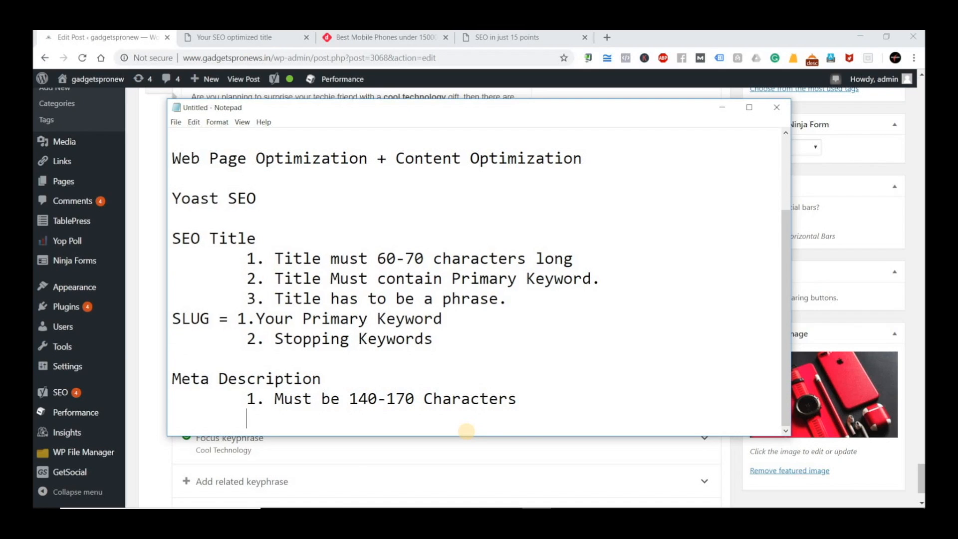
text(2.)
text(Must contain)
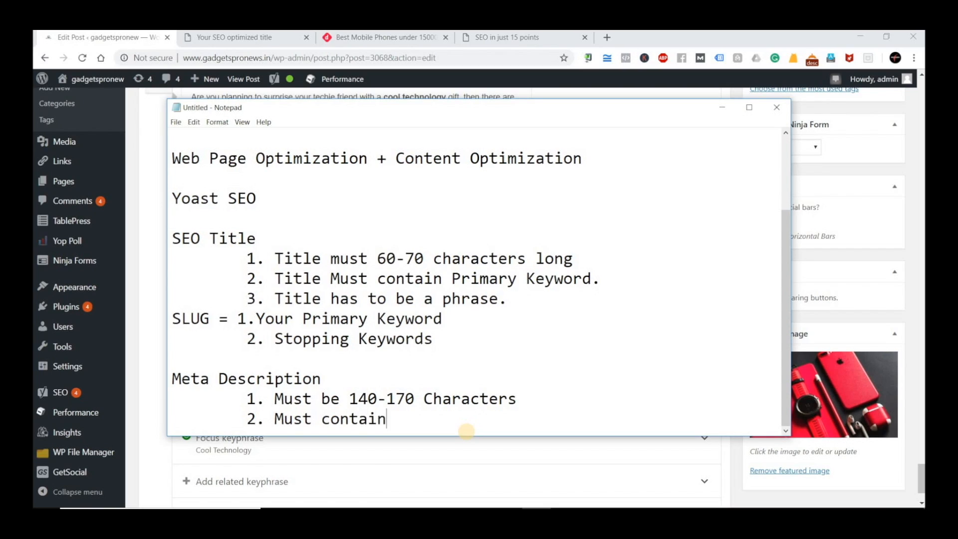
text( Prim)
key(BackSpace)
text(imary Keyword)
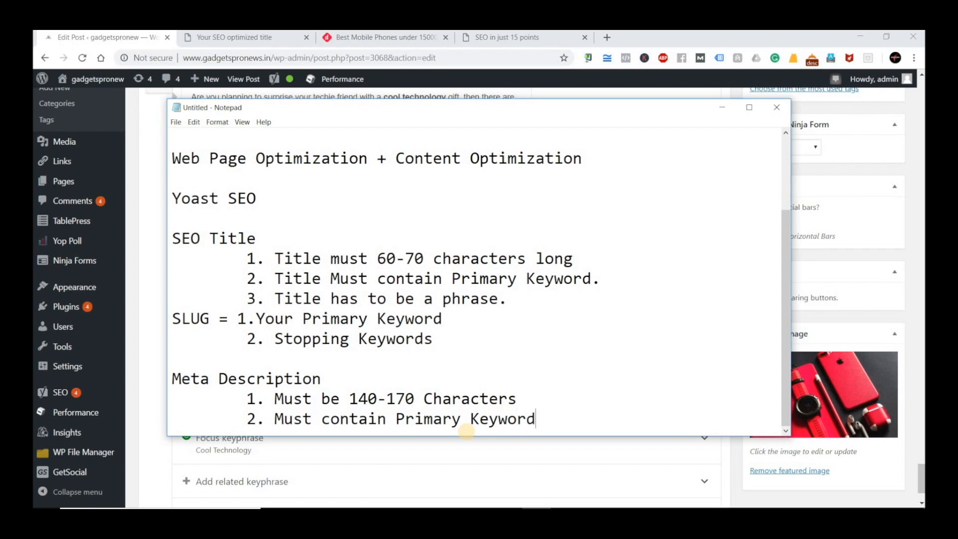
text( + Secondary)
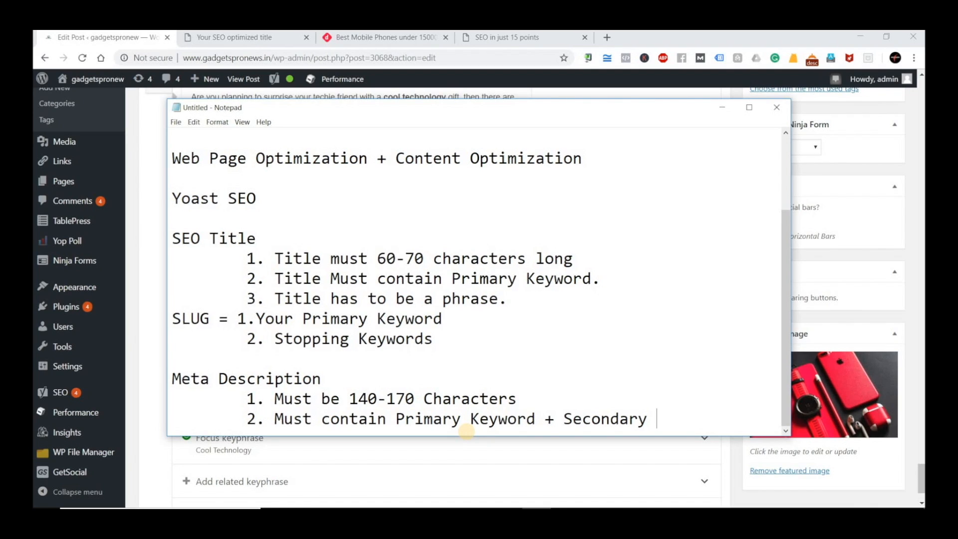
text(Keyword)
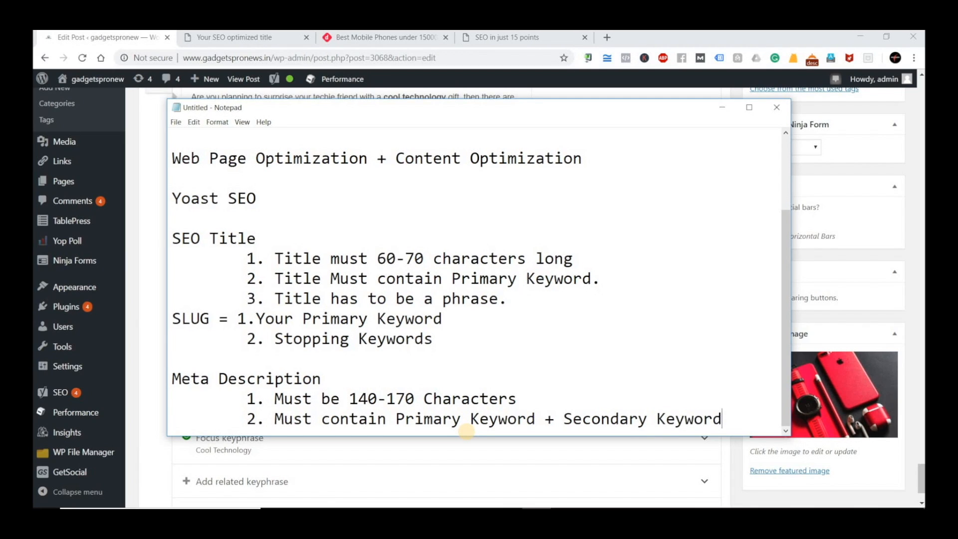
Highlight "Primary Keyword" in the second meta description rule and add two new lines below that rule in the notes.
drag(396, 418, 536, 419)
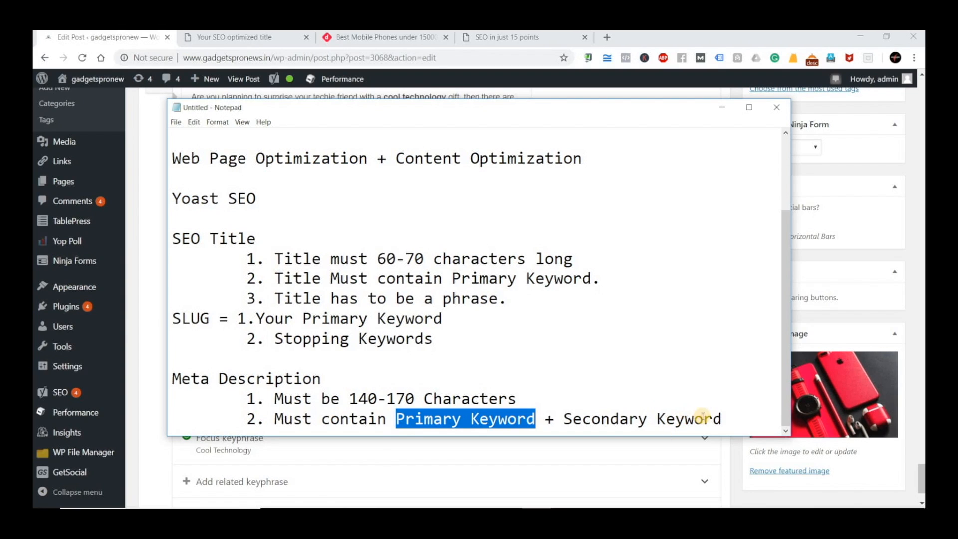
click(748, 415)
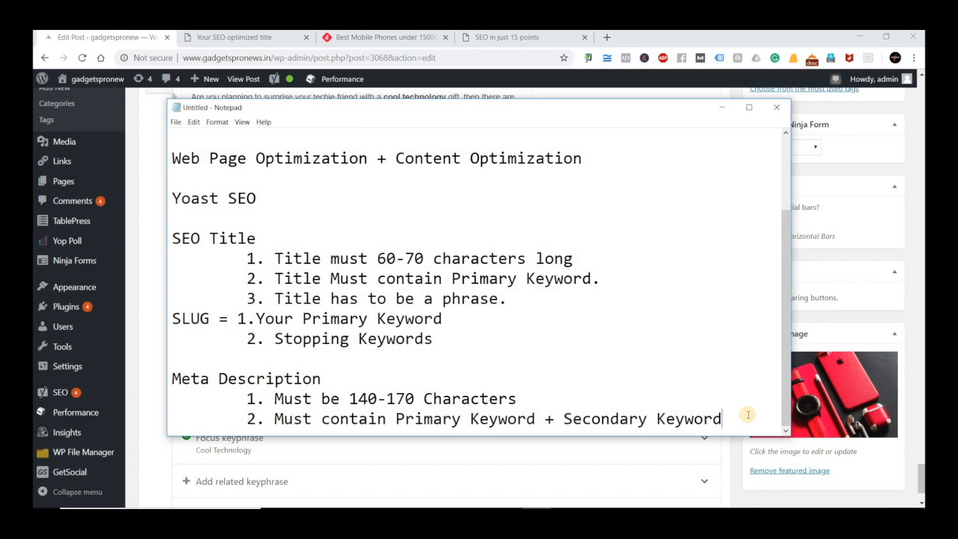
key(Return)
key(Return)
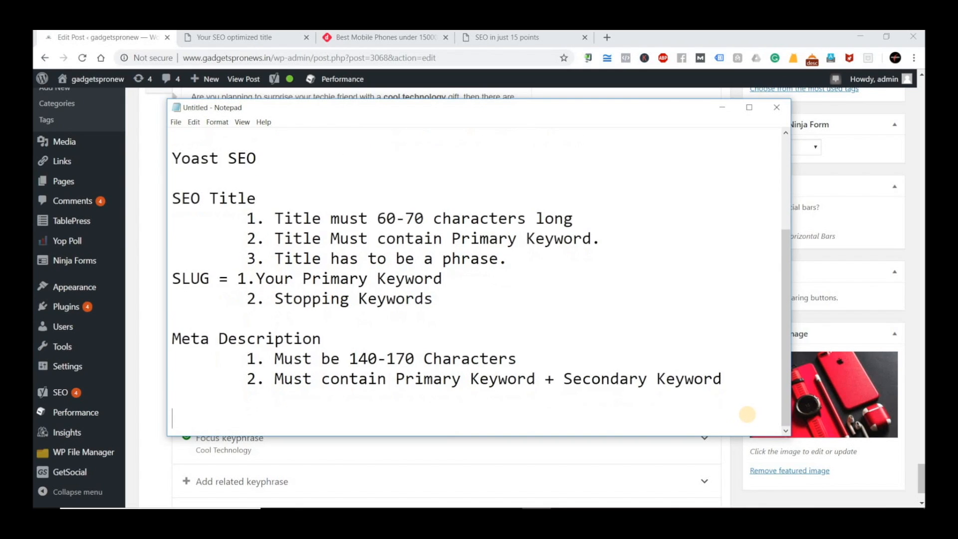
Return to the WordPress post editor and highlight the opening "Cool Technology Gift" heading to check its heading level.
click(153, 189)
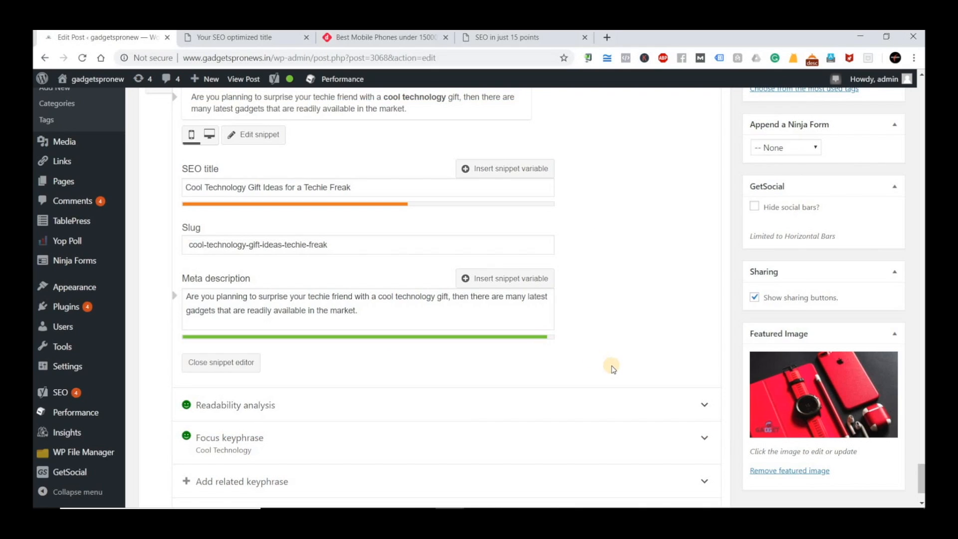
scroll(613, 369, up, 20)
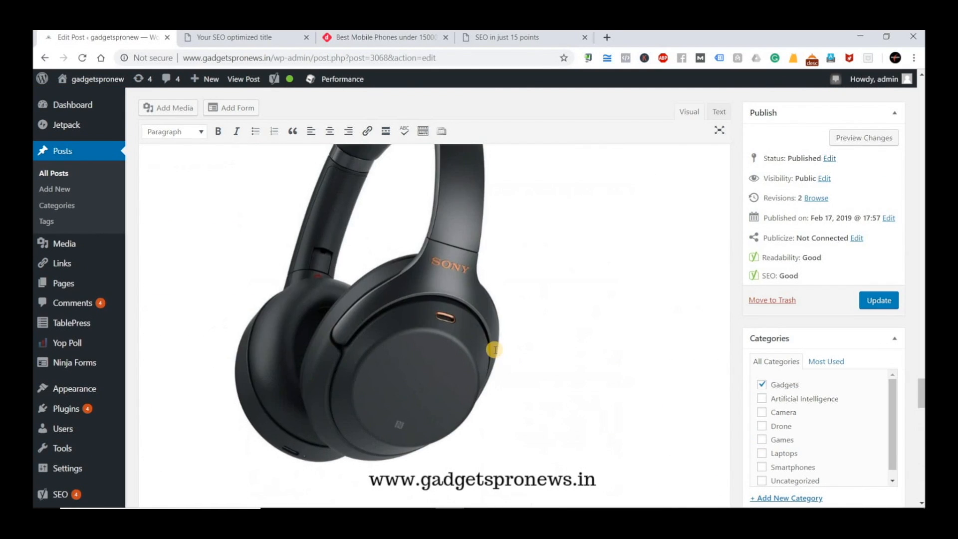
scroll(495, 346, up, 20)
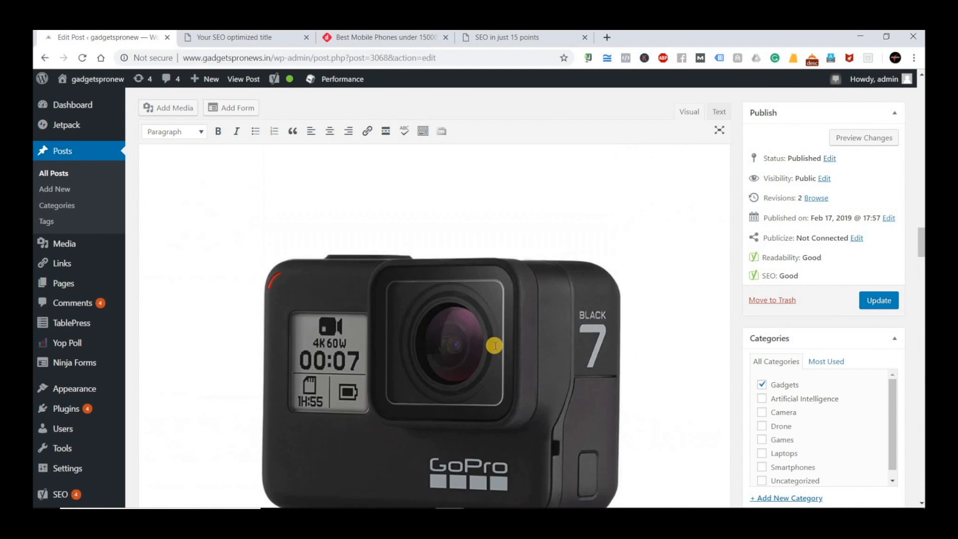
scroll(495, 345, up, 15)
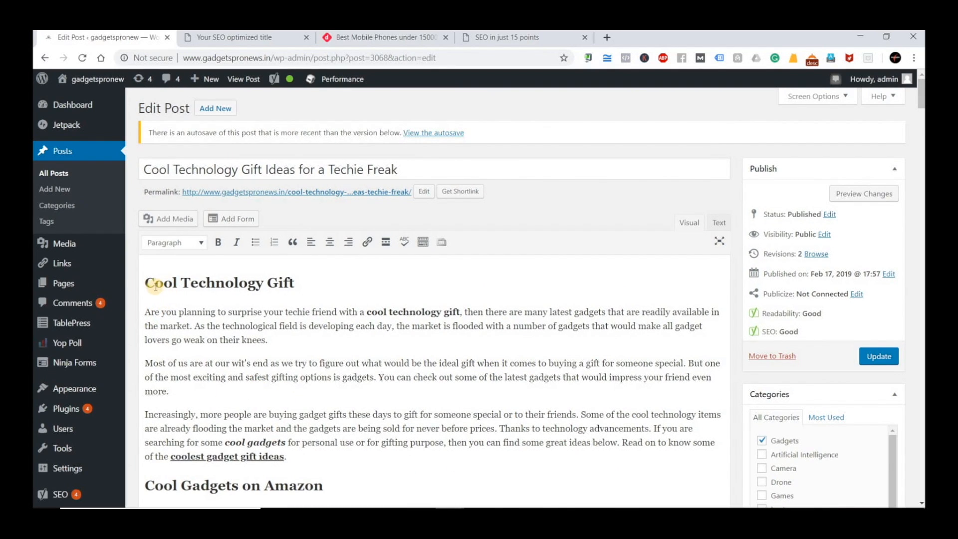
click(238, 282)
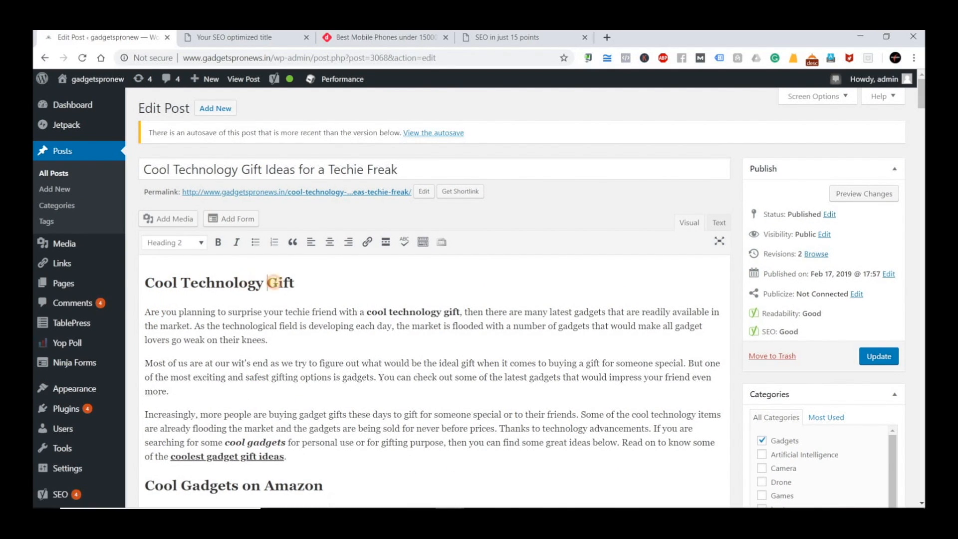
drag(310, 285, 171, 251)
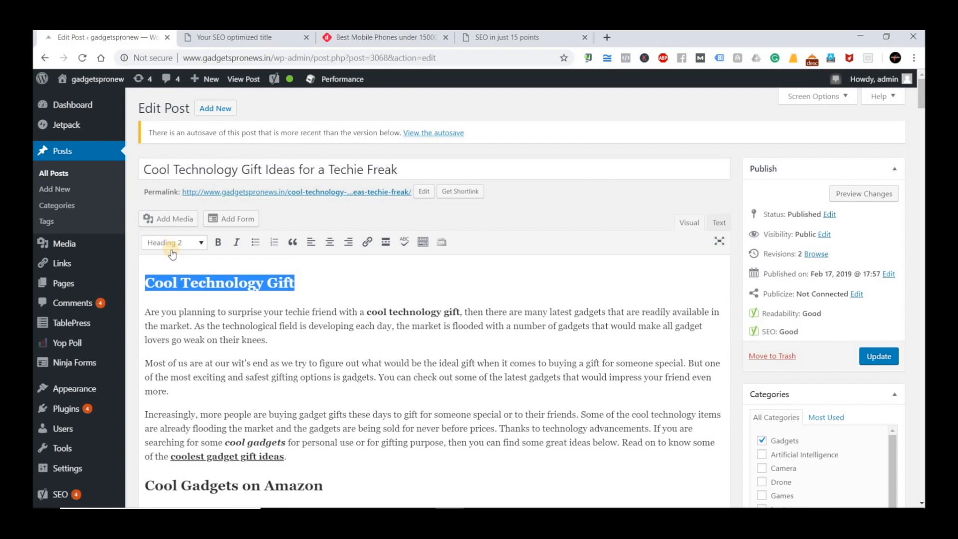
click(201, 480)
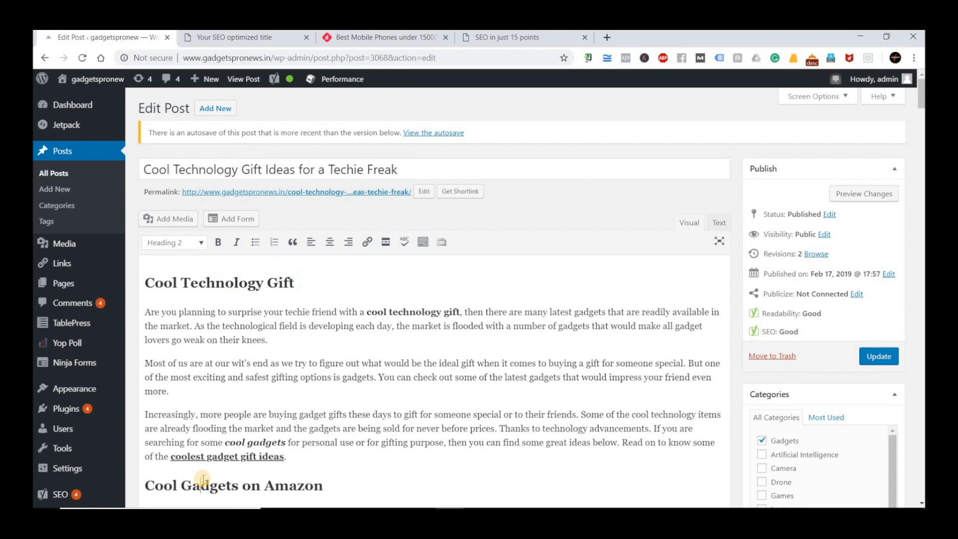
Highlight the first paragraph of the post and the bold keyword "cool technology gift" inside it.
click(210, 313)
drag(144, 312, 271, 340)
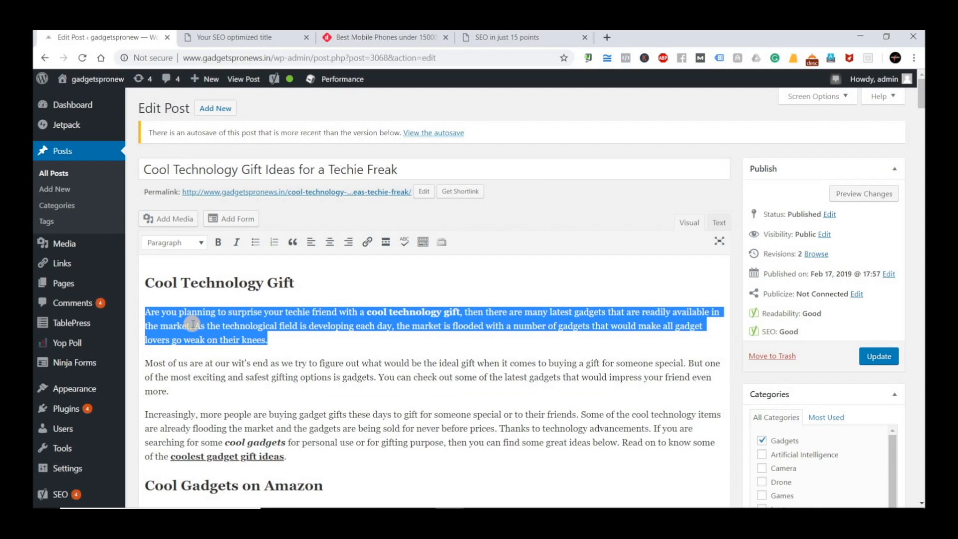
click(209, 326)
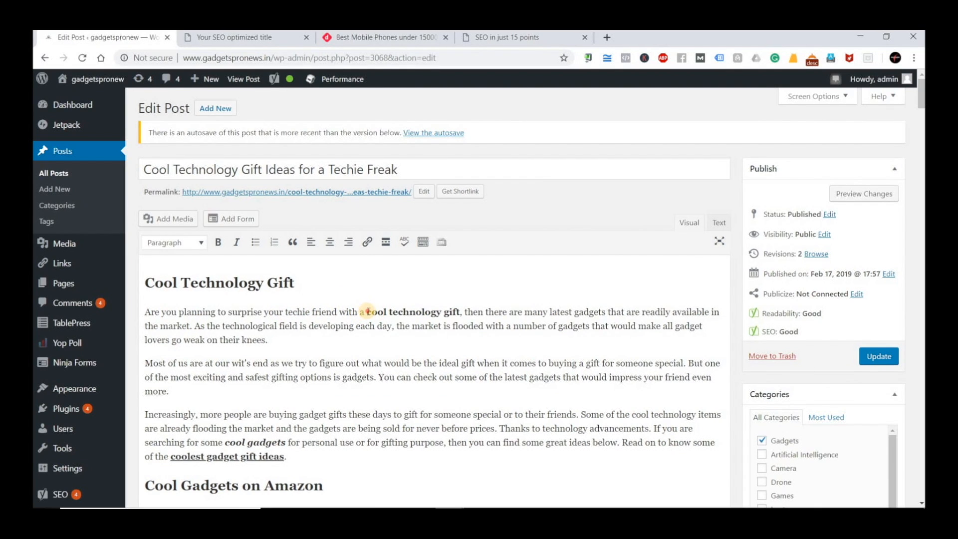
click(368, 312)
drag(401, 317, 462, 314)
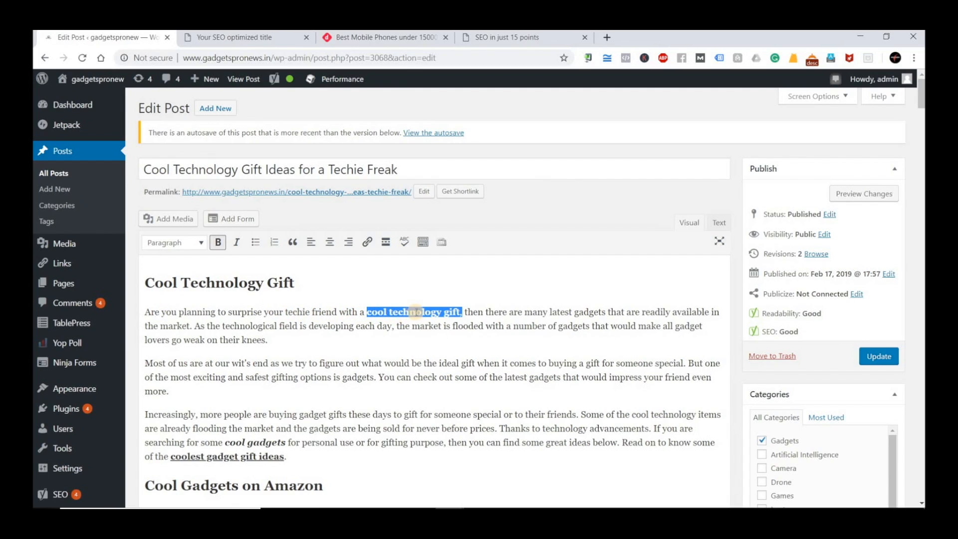
drag(147, 282, 298, 285)
drag(367, 312, 458, 312)
click(337, 354)
Examine keyword use in the second and third introduction paragraphs and around the "Cool Gadgets on Amazon" heading.
scroll(291, 383, down, 1)
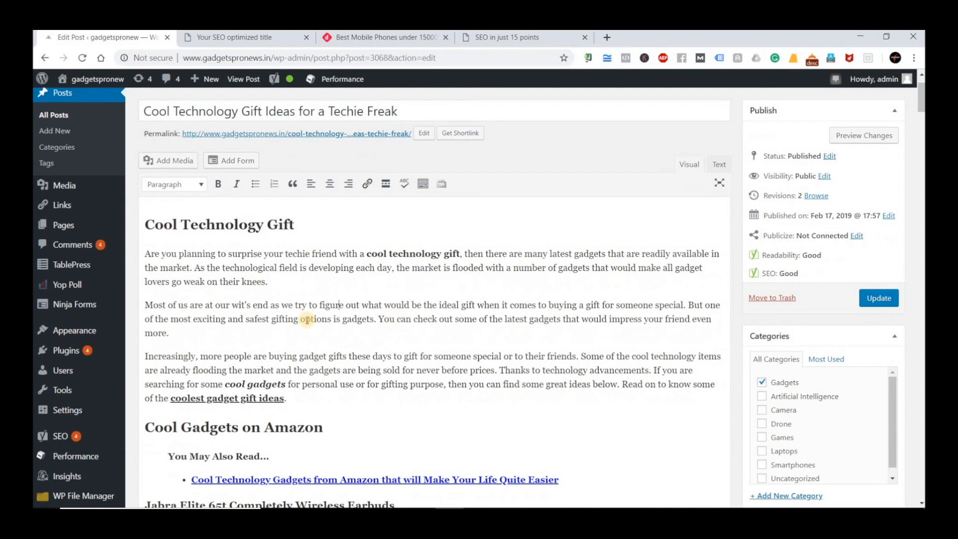
drag(275, 305, 348, 319)
drag(358, 357, 406, 372)
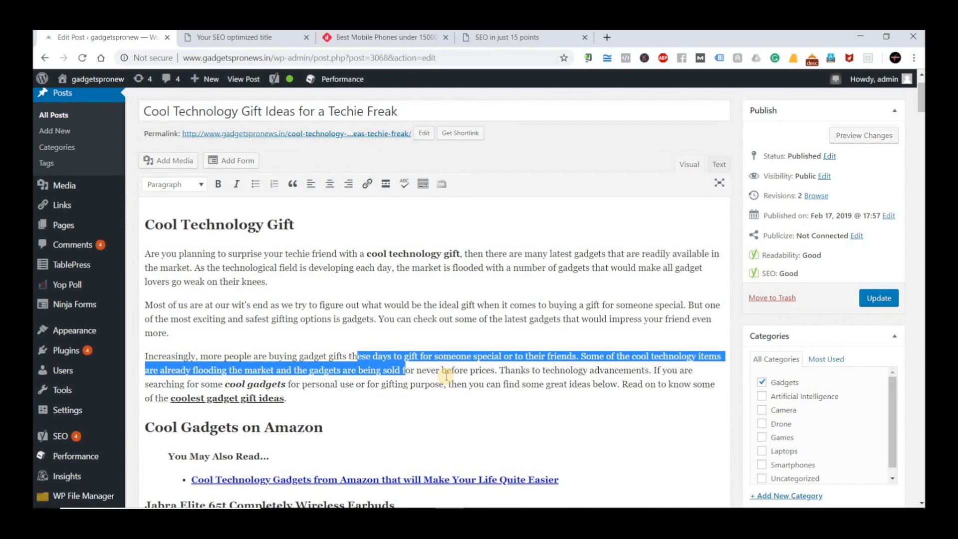
scroll(446, 374, down, 5)
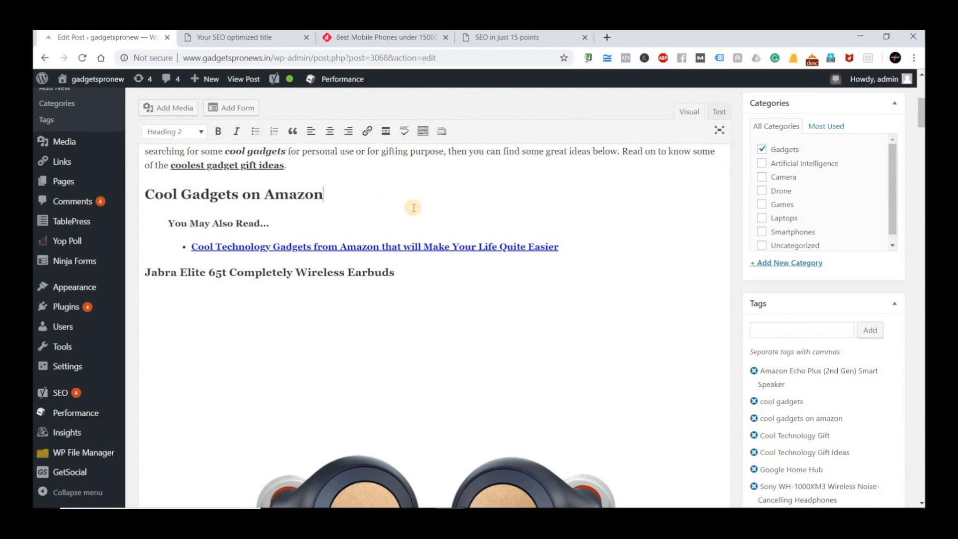
scroll(280, 211, up, 1)
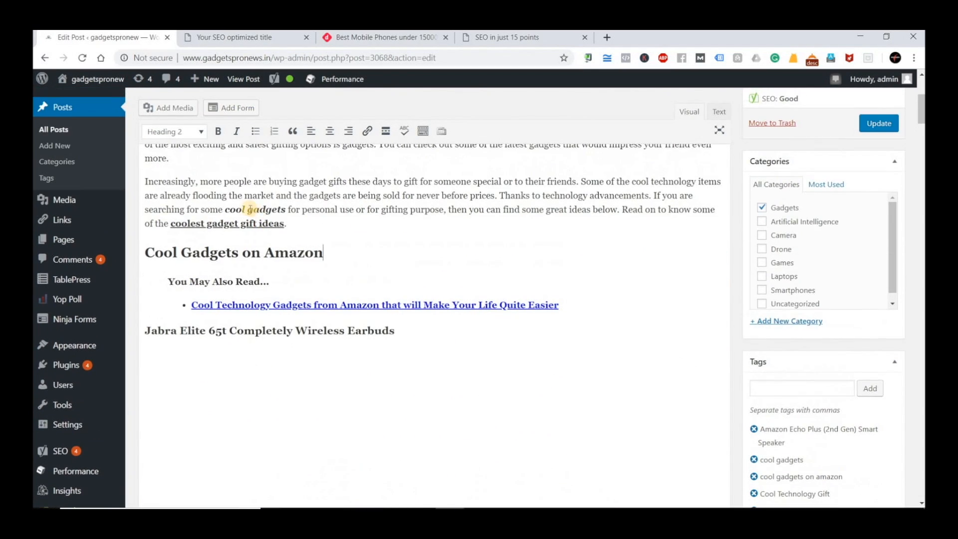
scroll(339, 210, up, 4)
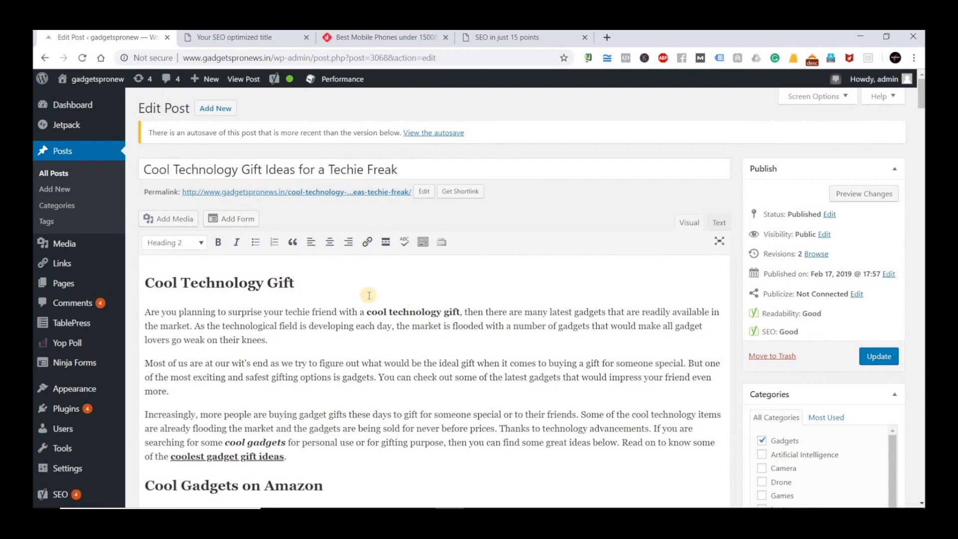
Expand the Focus keyphrase section of the Yoast SEO settings and bring its analysis results into view.
scroll(544, 315, down, 10)
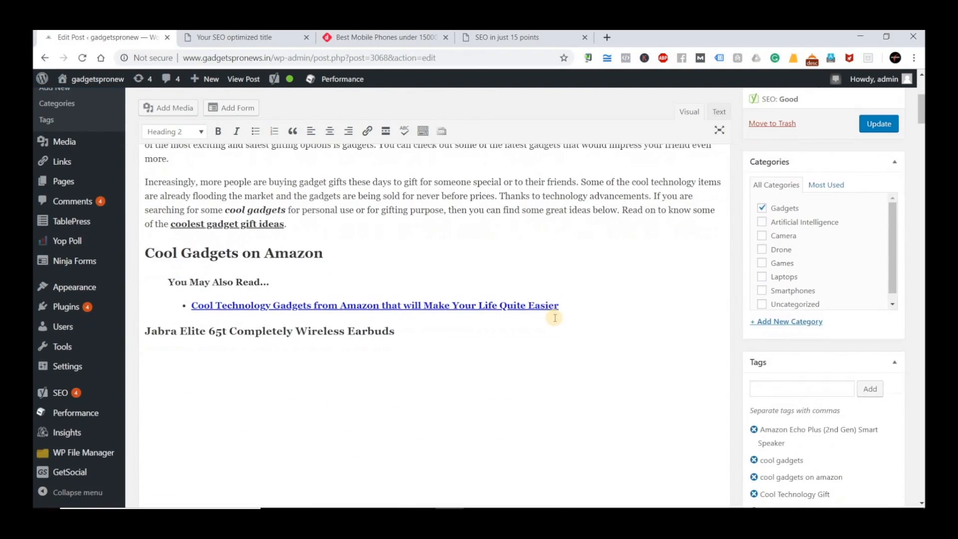
scroll(557, 314, down, 15)
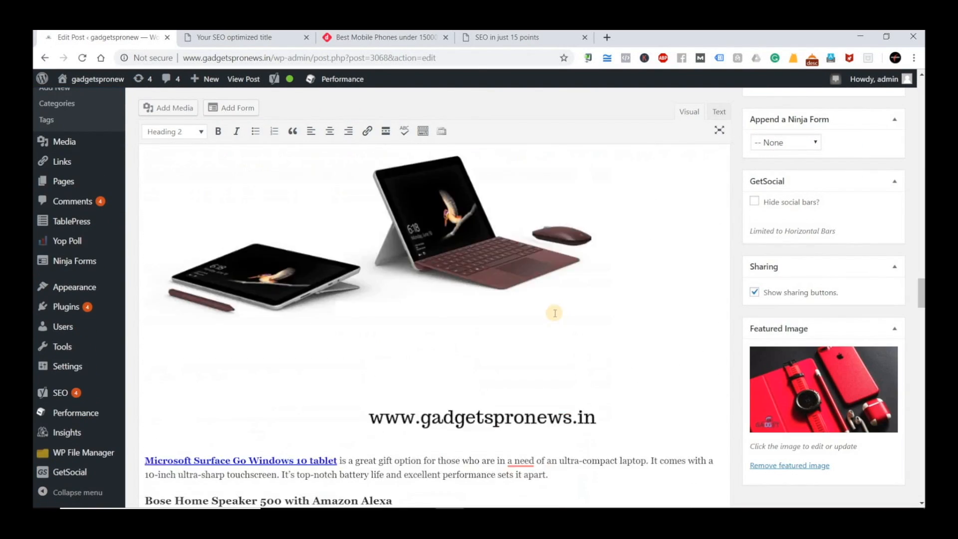
scroll(556, 310, down, 15)
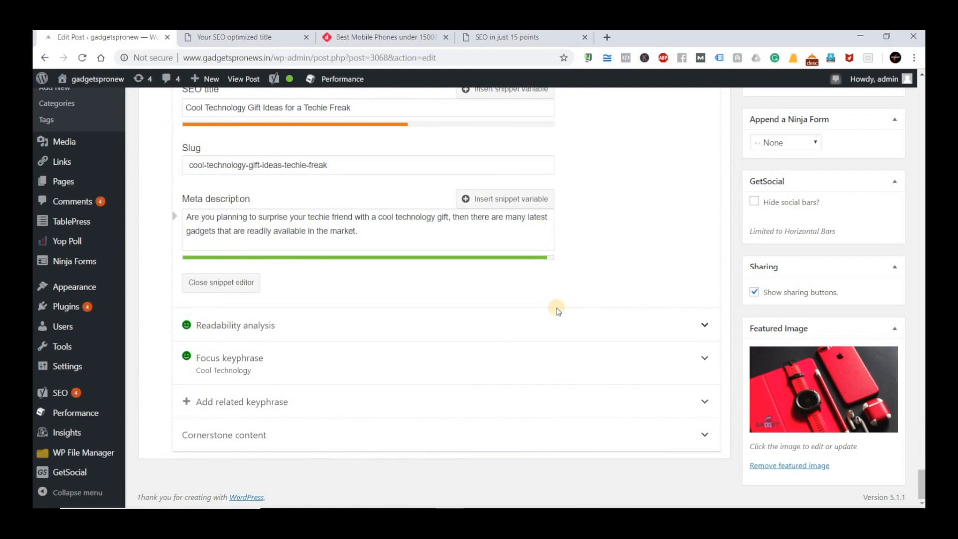
scroll(540, 317, up, 3)
scroll(540, 317, down, 4)
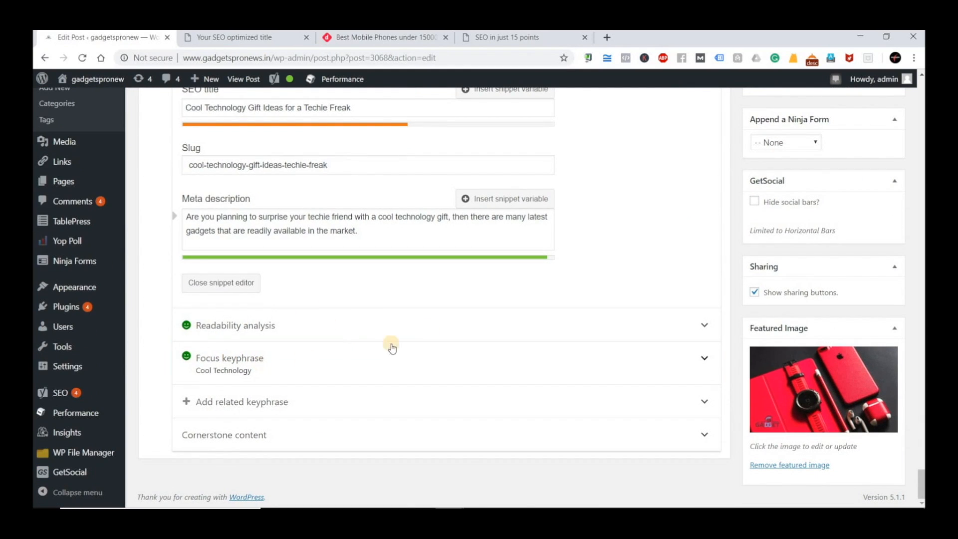
click(446, 320)
scroll(446, 320, down, 5)
scroll(235, 264, down, 3)
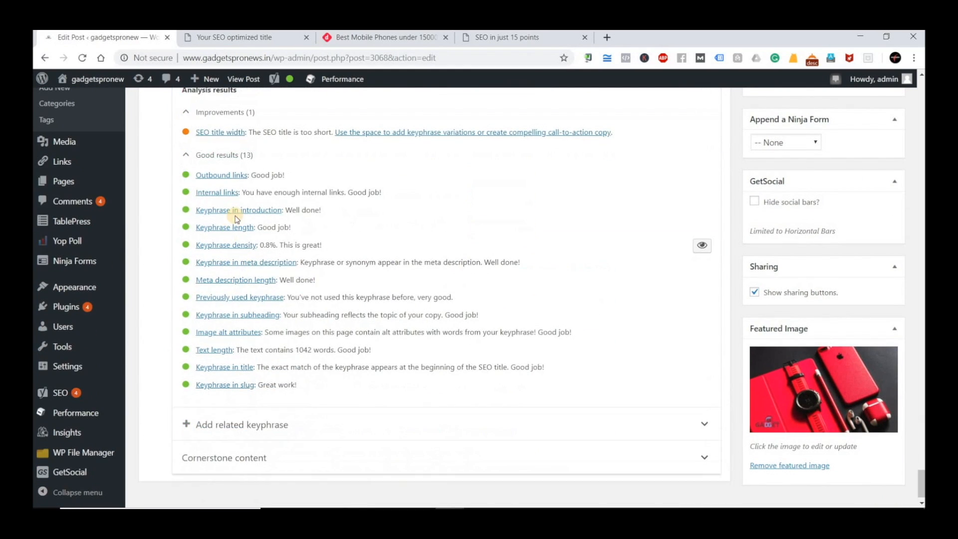
Highlight the keyphrase density percentage, and open and close the Yoast help page linked from that result.
scroll(238, 216, up, 1)
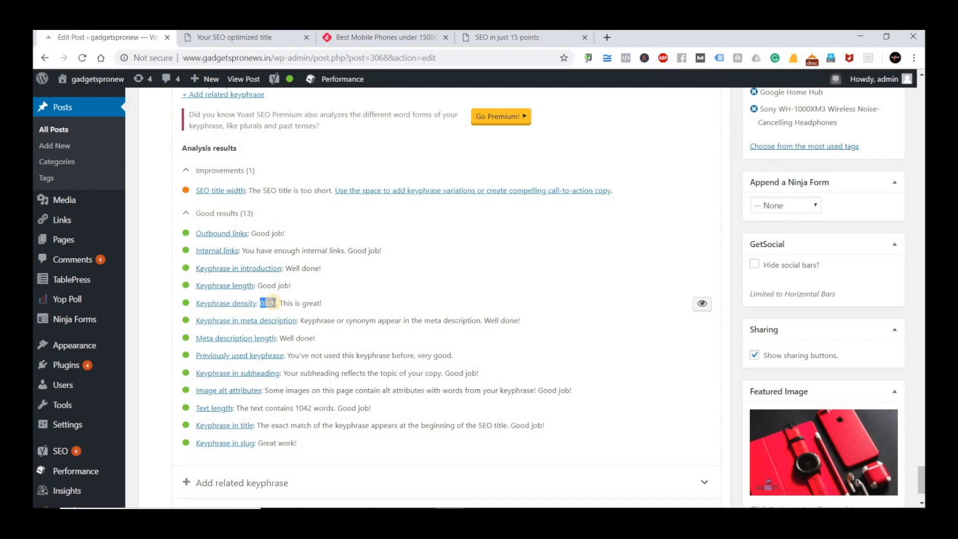
click(229, 304)
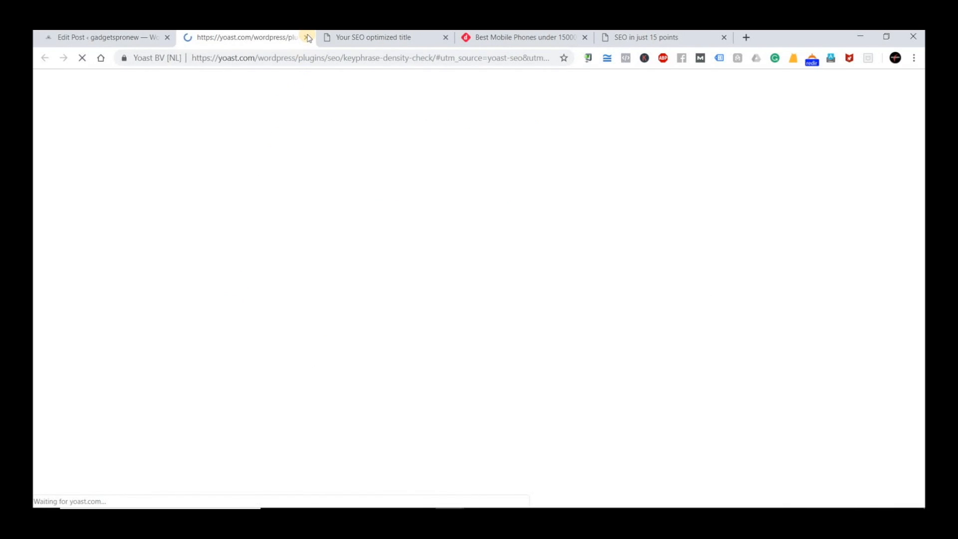
click(307, 37)
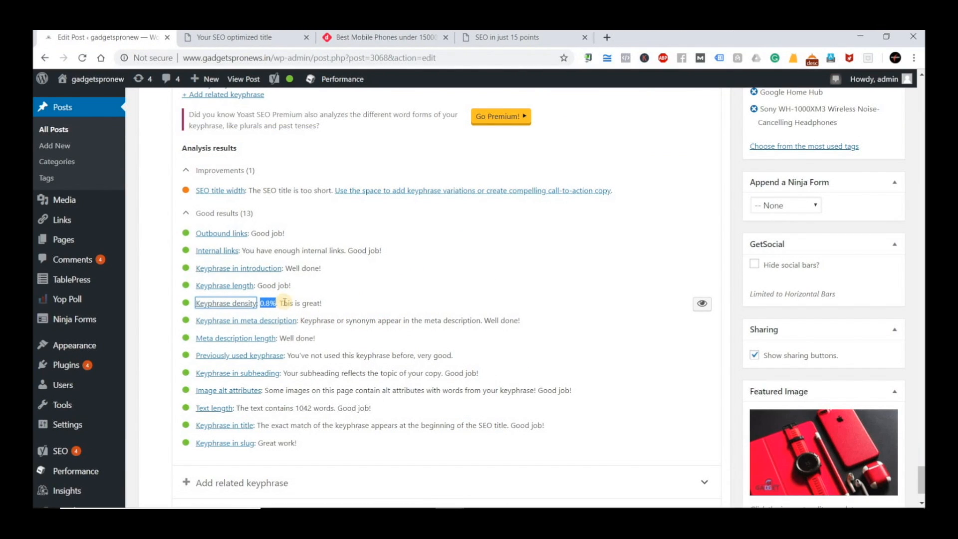
click(344, 440)
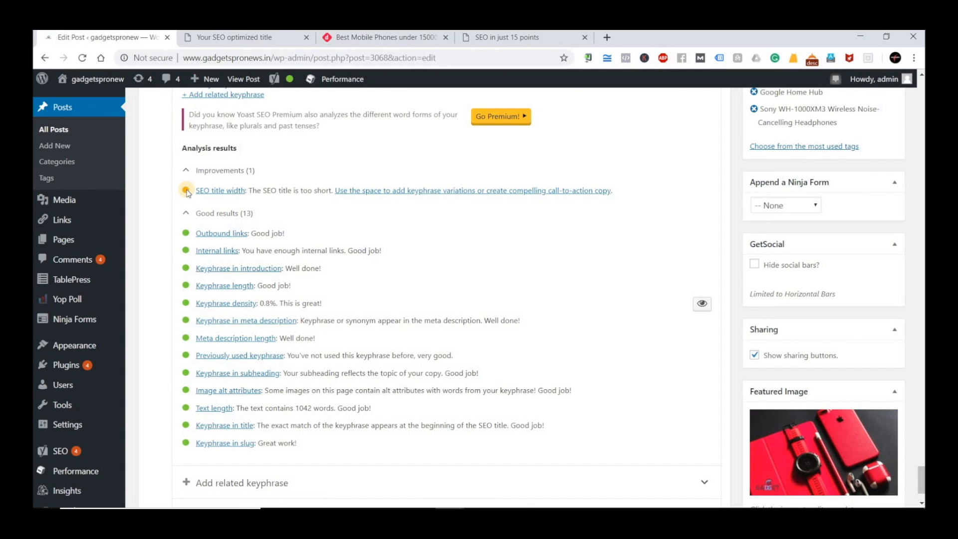
Turn on text highlighting for the keyphrase density result and examine where the focus keyphrase occurs throughout the post.
click(704, 304)
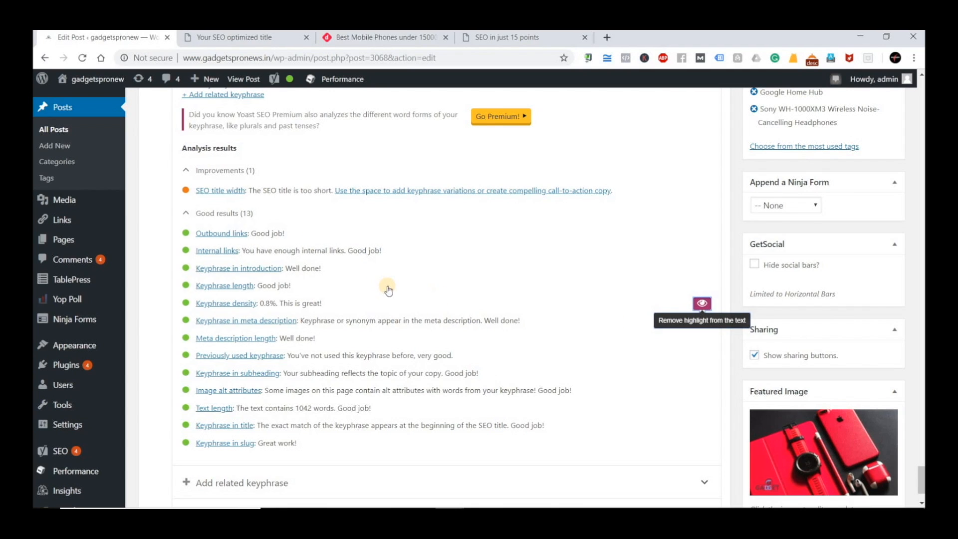
scroll(388, 286, up, 5)
scroll(388, 286, up, 20)
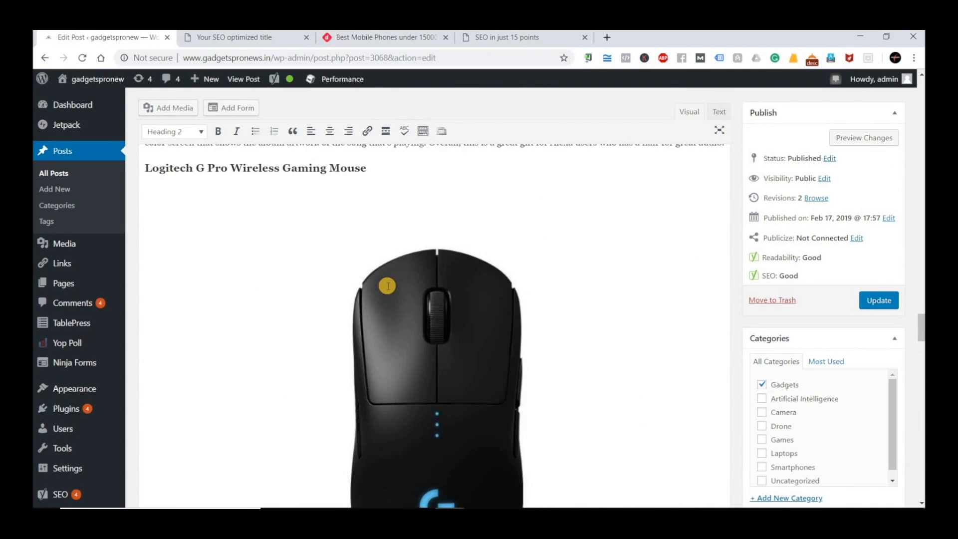
scroll(388, 286, up, 15)
scroll(388, 334, down, 8)
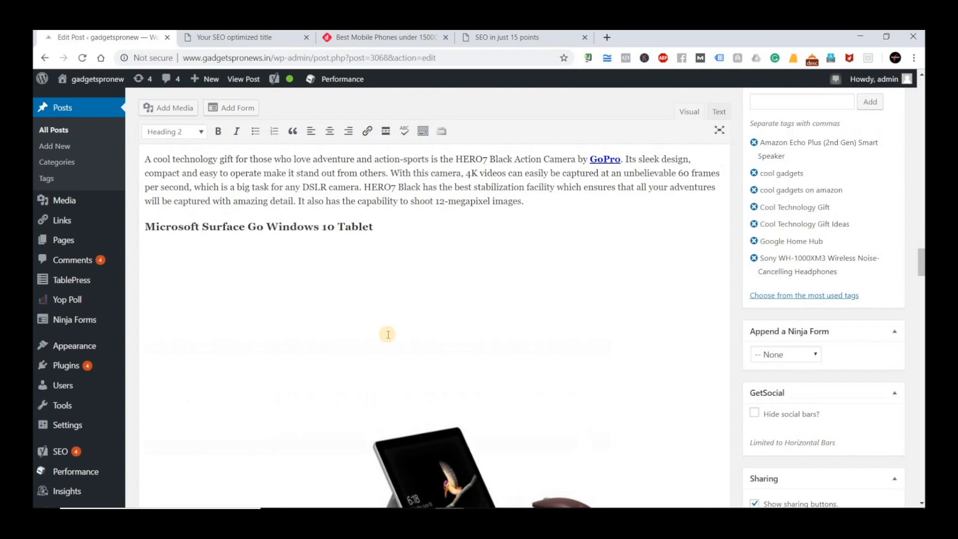
scroll(388, 334, up, 7)
scroll(388, 334, up, 15)
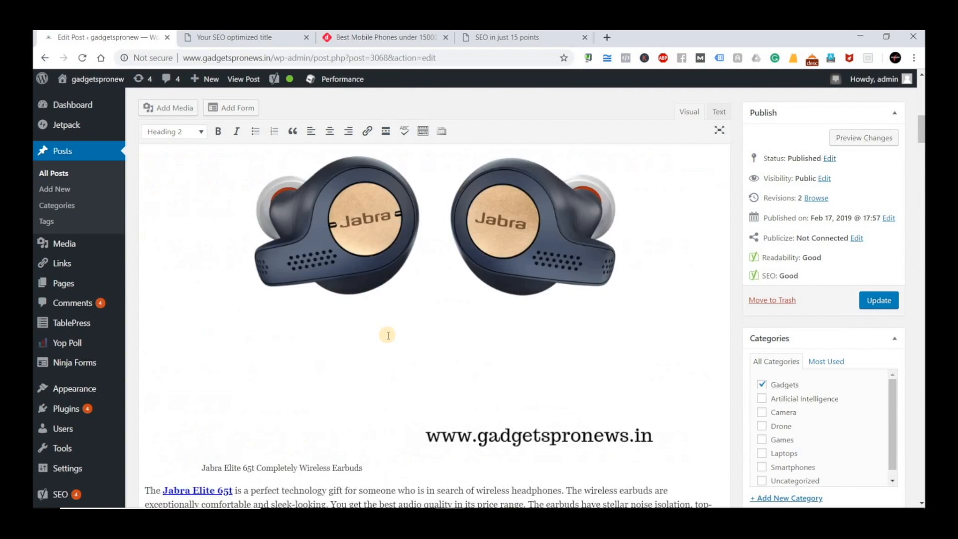
scroll(328, 267, down, 5)
scroll(328, 266, down, 2)
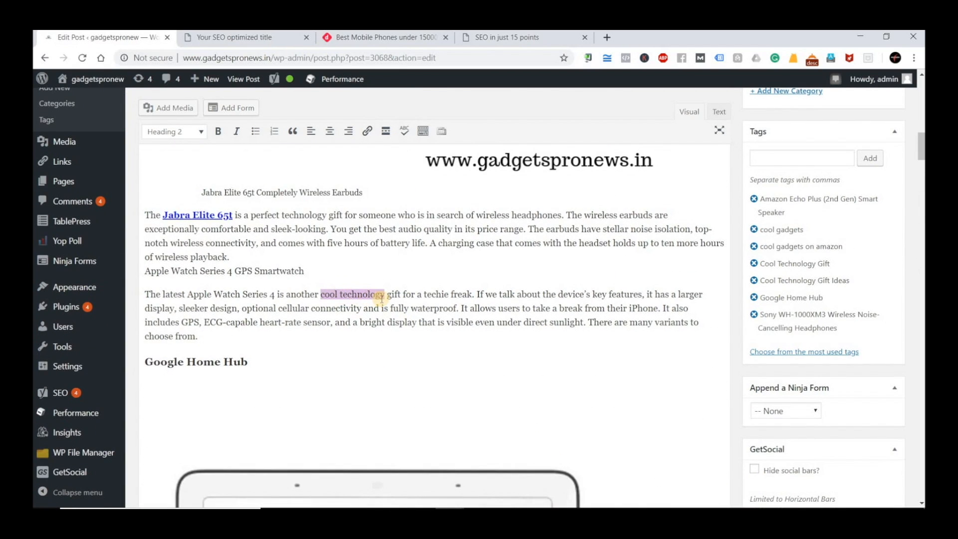
scroll(382, 298, up, 10)
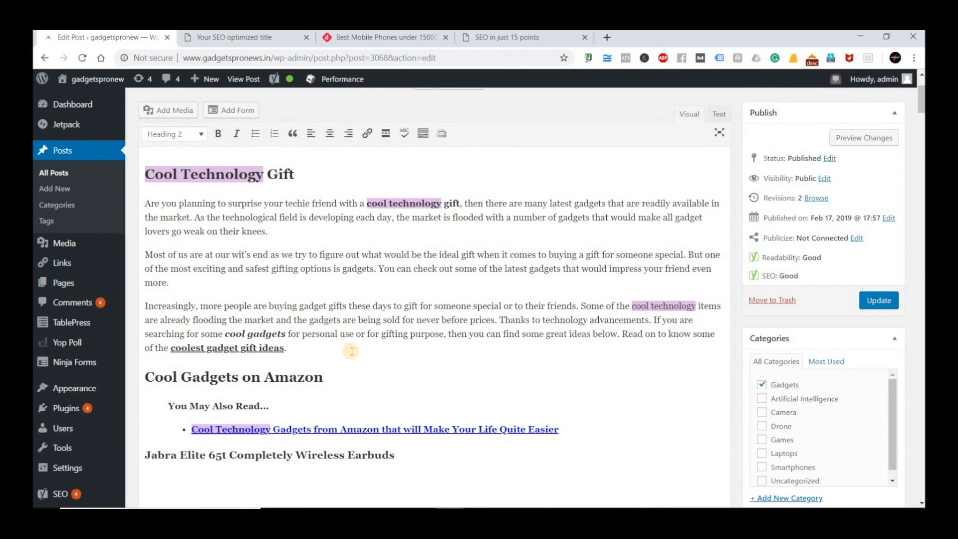
scroll(353, 345, down, 3)
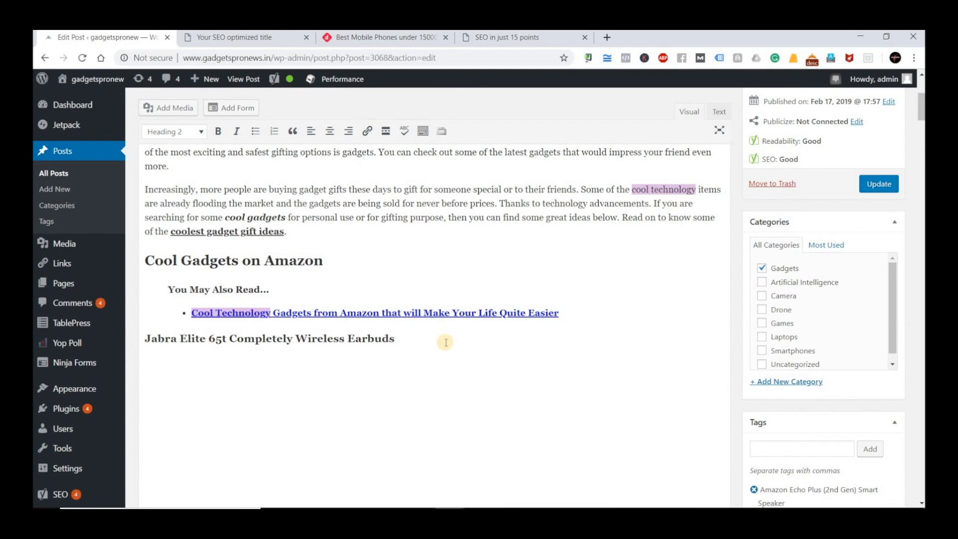
scroll(446, 342, down, 15)
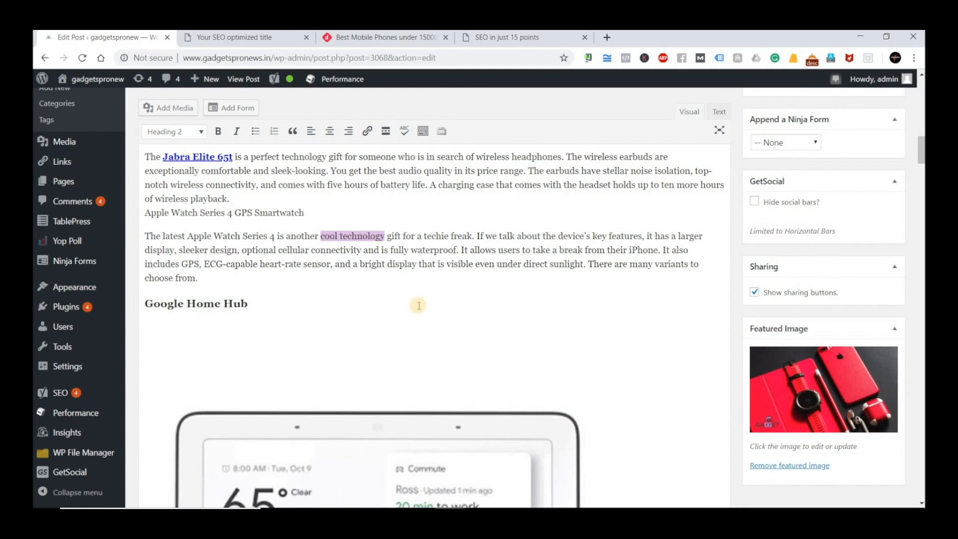
Examine the highlighted keyphrase occurrences through the remaining product sections, down to the post's closing paragraph.
scroll(447, 330, down, 15)
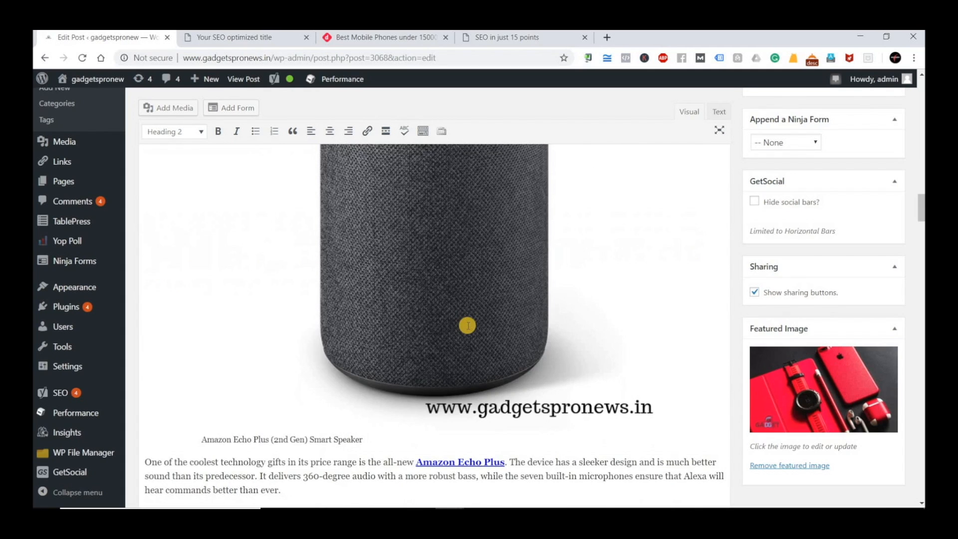
scroll(467, 325, down, 15)
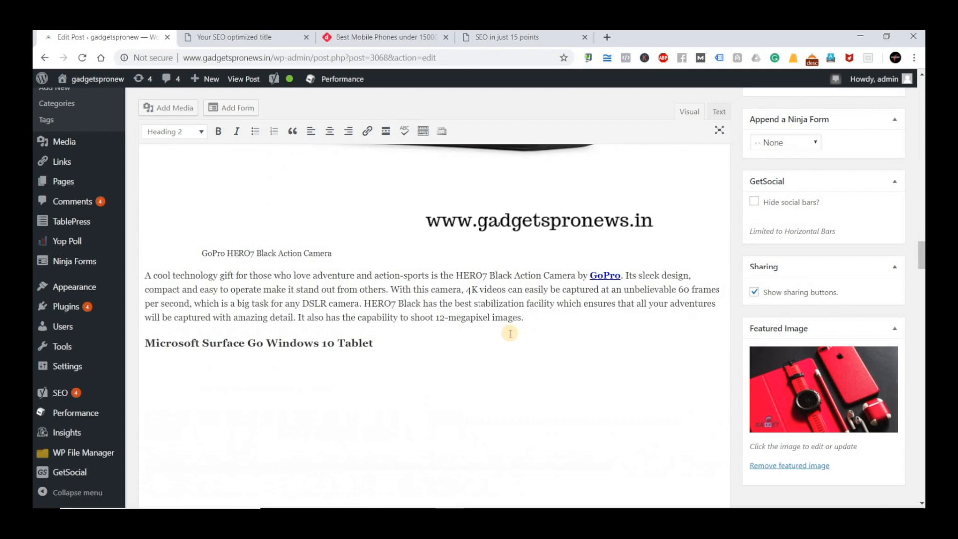
scroll(510, 334, down, 15)
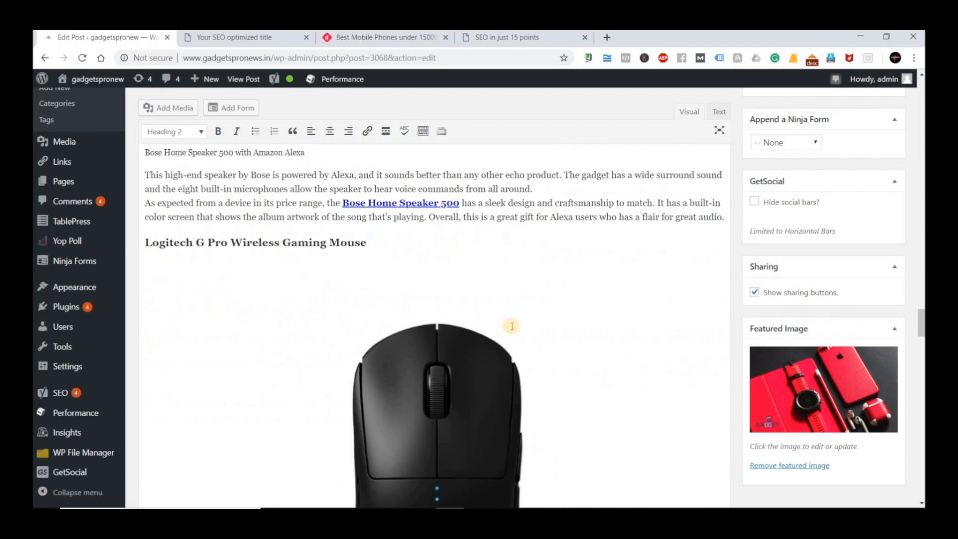
scroll(512, 326, down, 15)
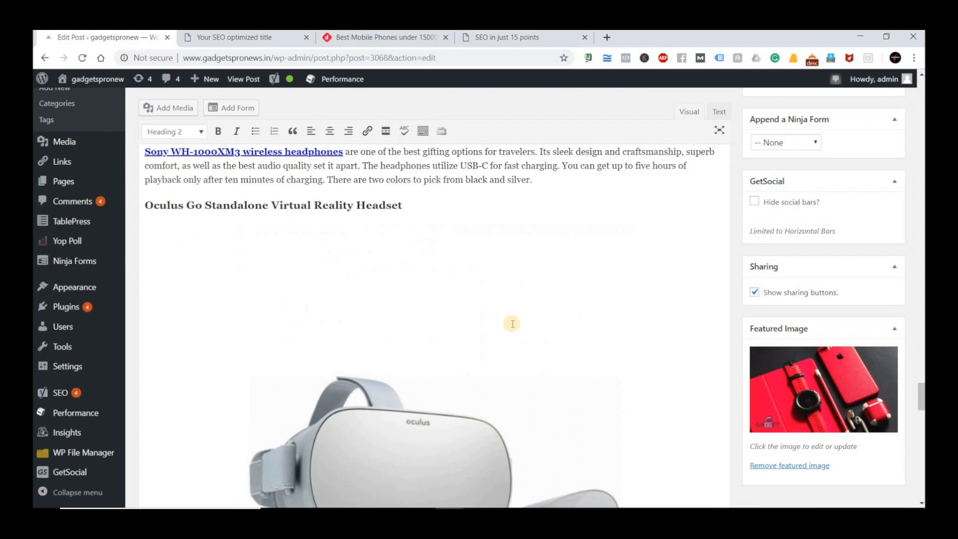
scroll(512, 324, down, 14)
scroll(316, 229, up, 4)
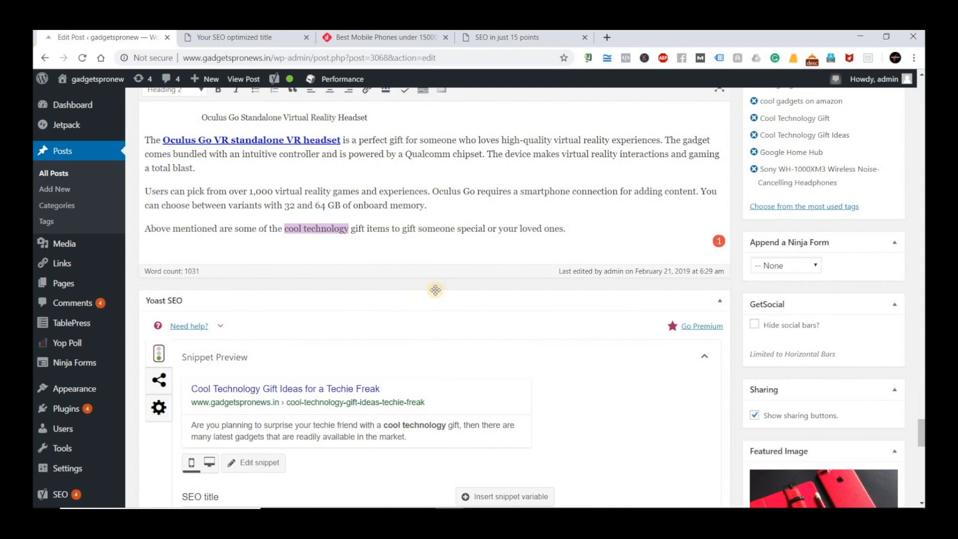
Check the remaining slides of the "SEO in just 15 points" PDF after Keyword Proximity, and return to the post editor.
click(500, 40)
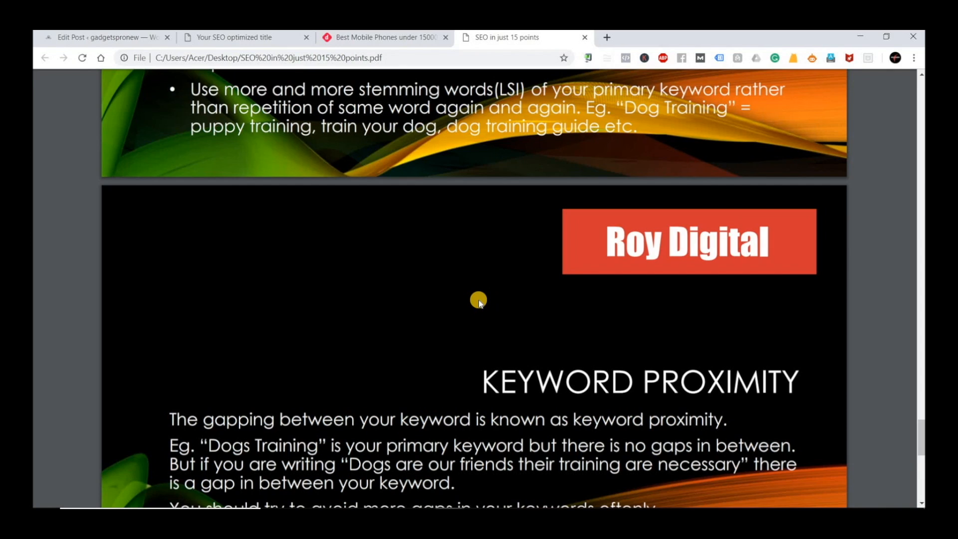
scroll(478, 299, down, 9)
scroll(479, 299, down, 1)
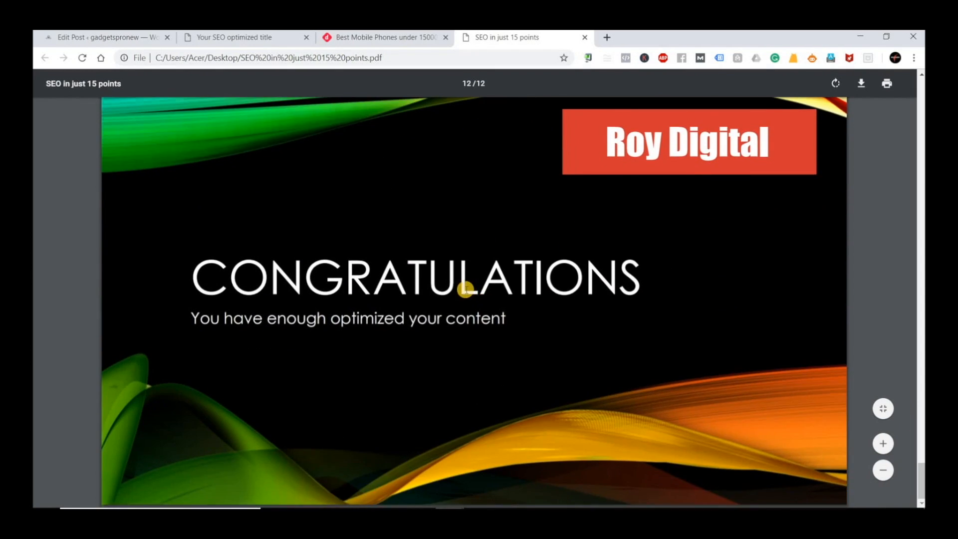
scroll(467, 289, up, 11)
click(103, 38)
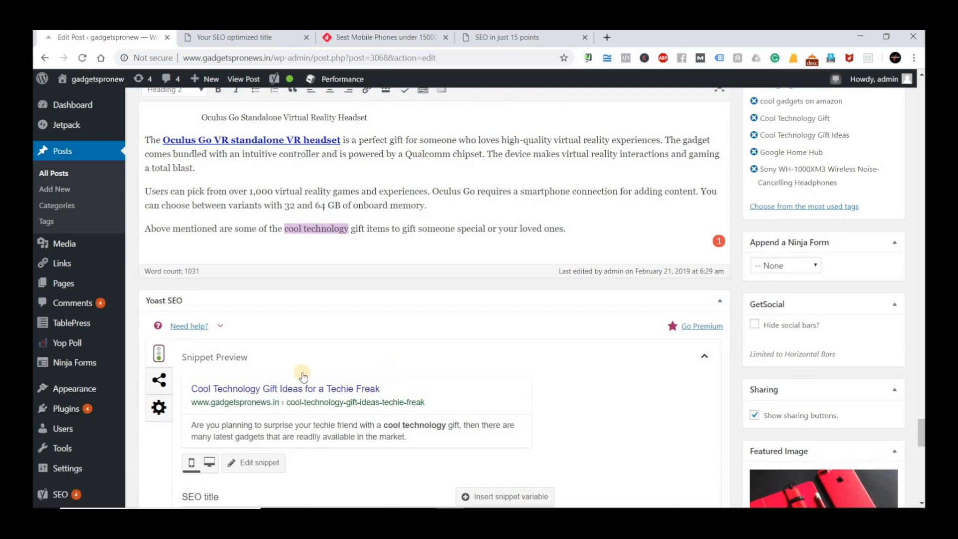
Highlight the SEO title in the Yoast snippet editor and consult the title and meta description rules in the Notepad notes.
click(382, 381)
scroll(384, 369, down, 5)
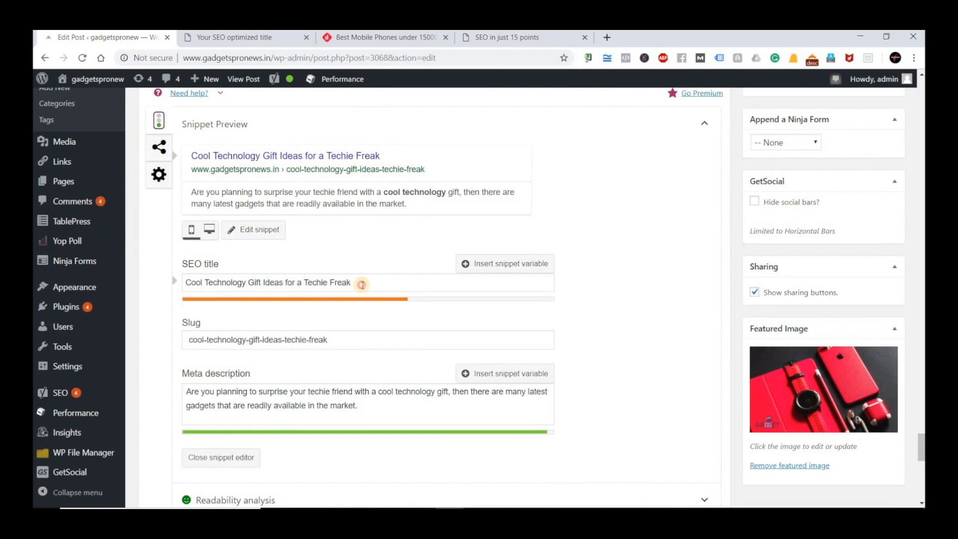
drag(355, 283, 183, 283)
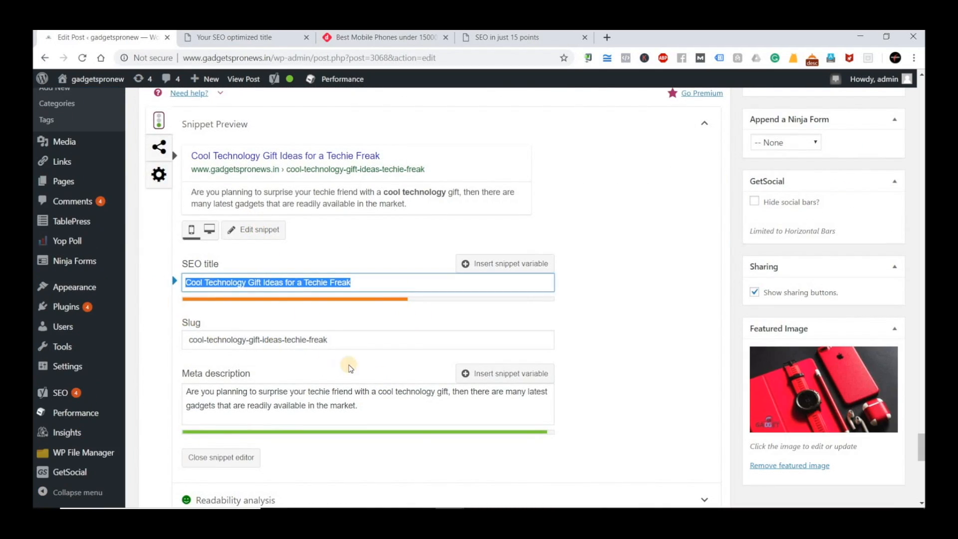
click(327, 288)
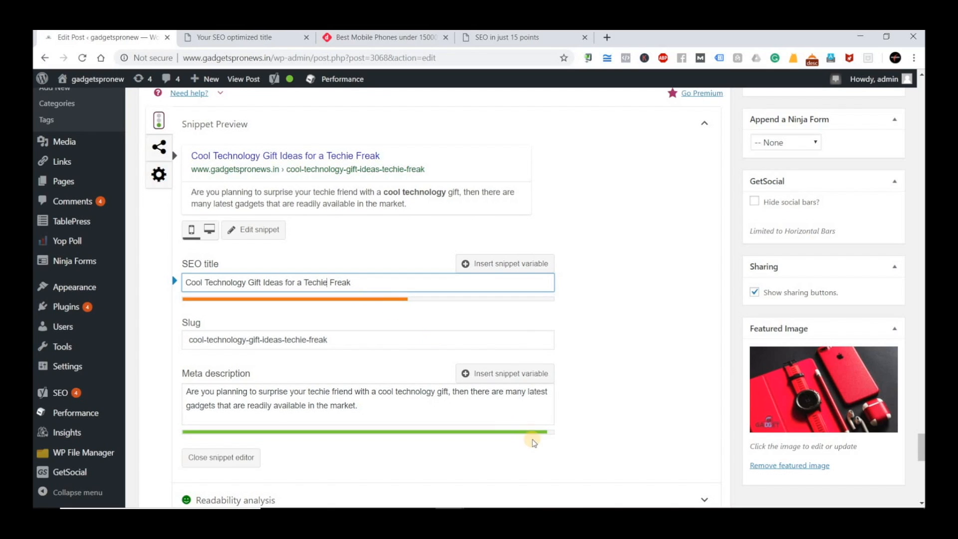
key(alt+Tab)
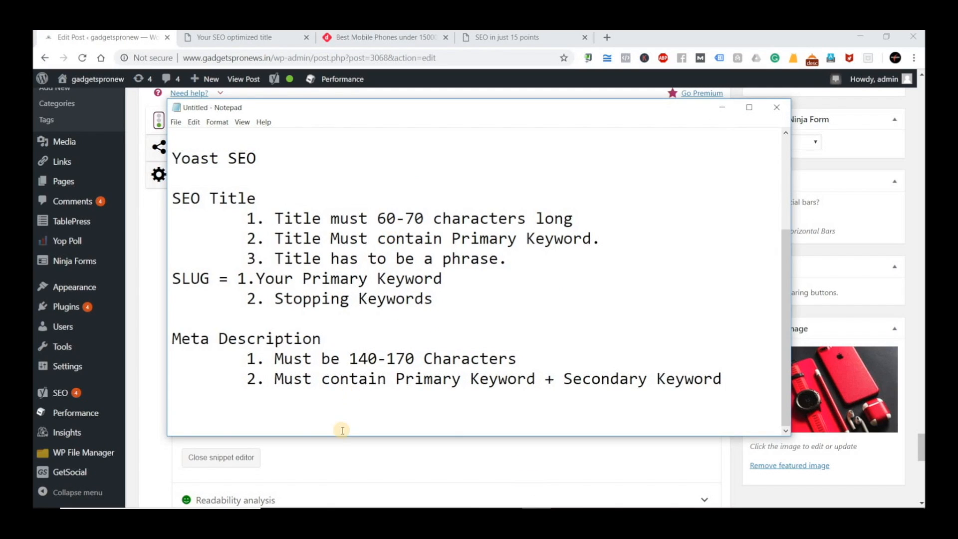
key(alt+Tab)
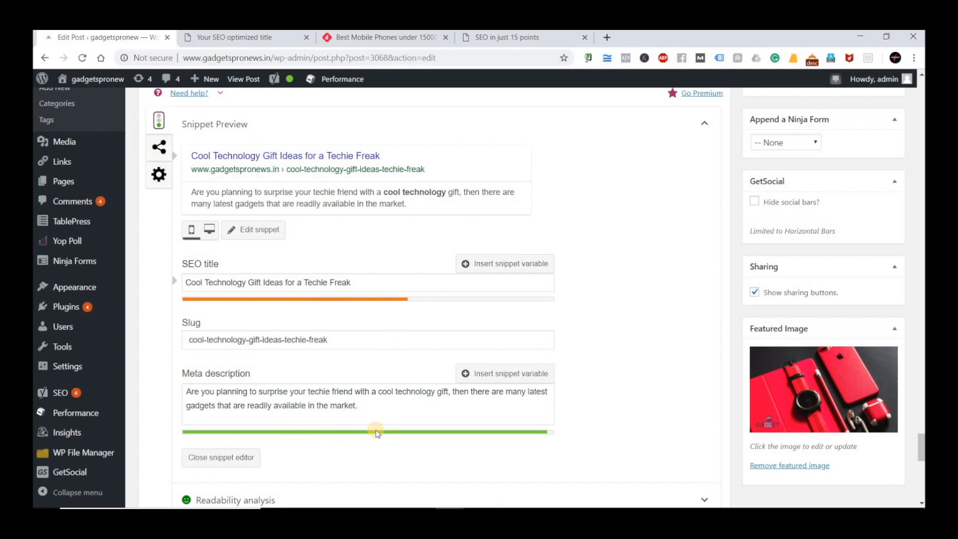
Highlight the meta description and the SEO title in the Yoast snippet editor to review their length.
drag(359, 405, 191, 391)
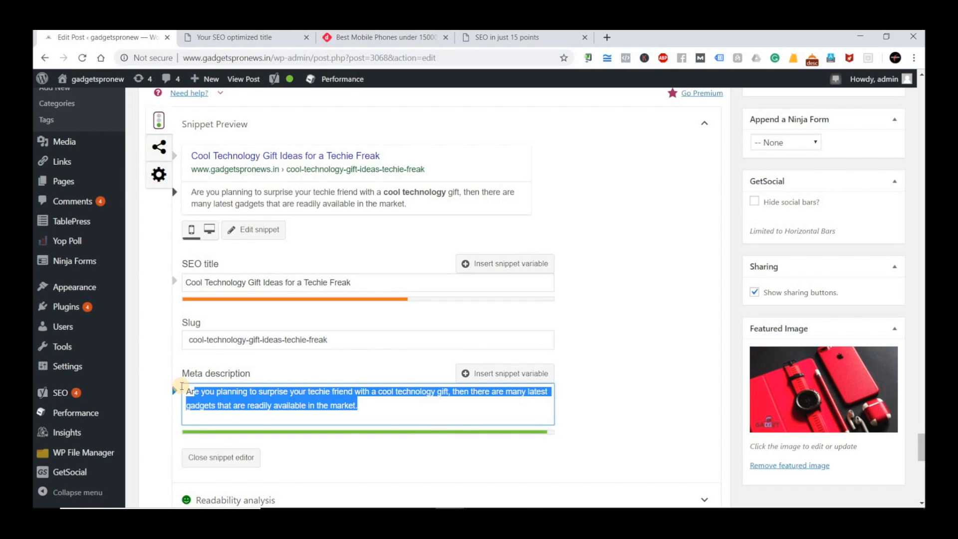
click(405, 278)
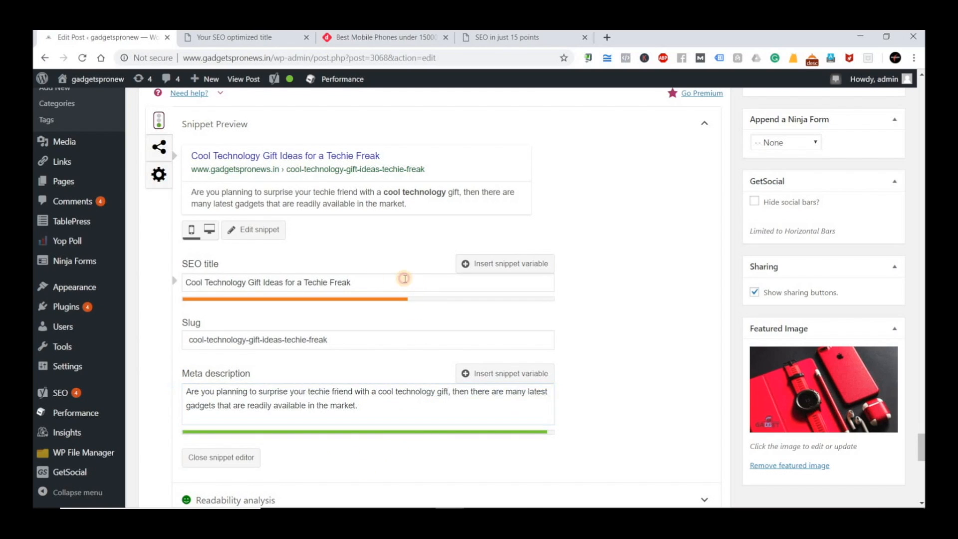
drag(405, 278, 195, 281)
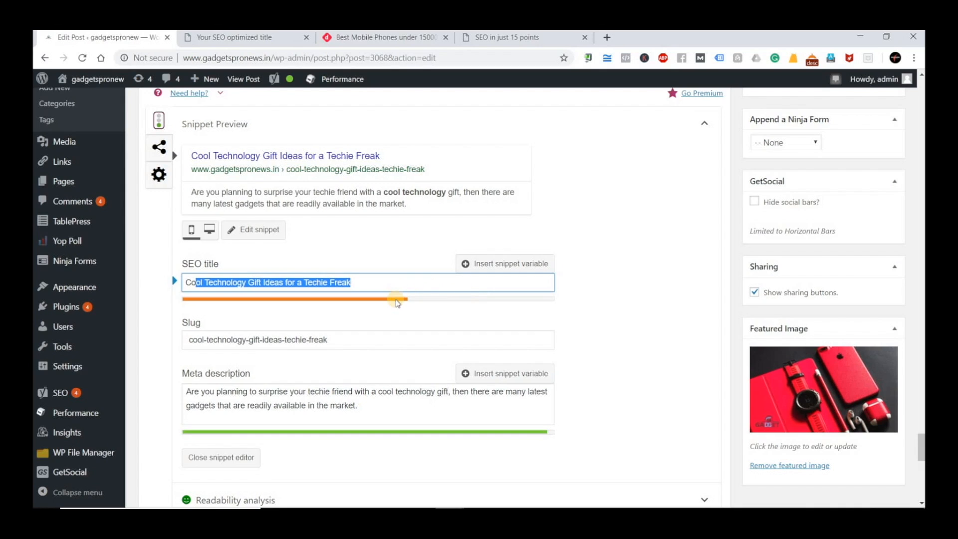
click(507, 283)
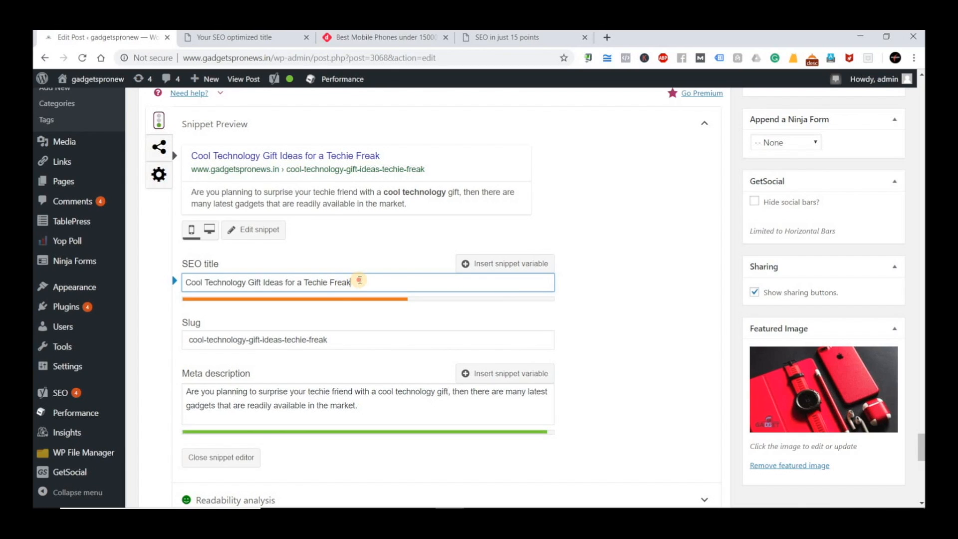
drag(359, 281, 170, 283)
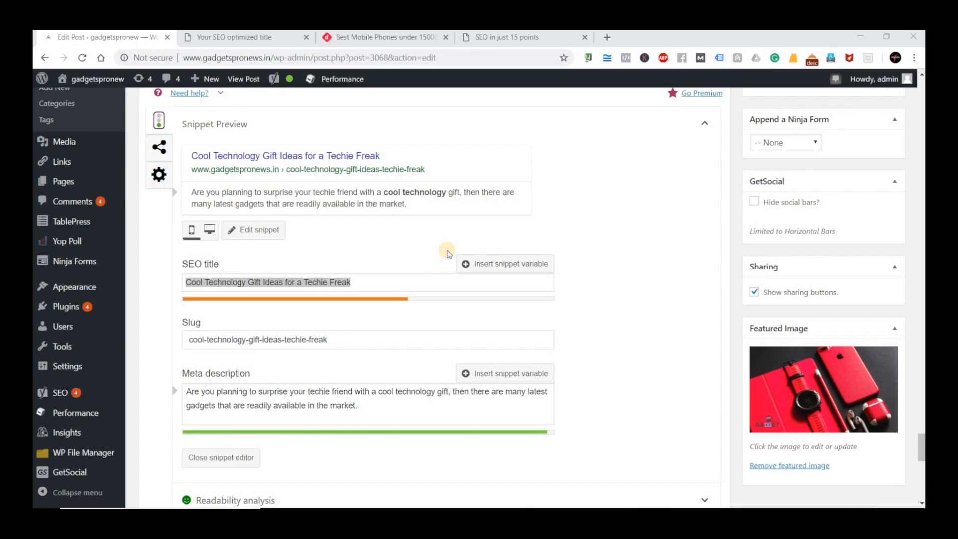
Consult the Keyword Placements slide in the PDF, and bring the post's Yoast SEO analysis results into view.
scroll(448, 253, up, 12)
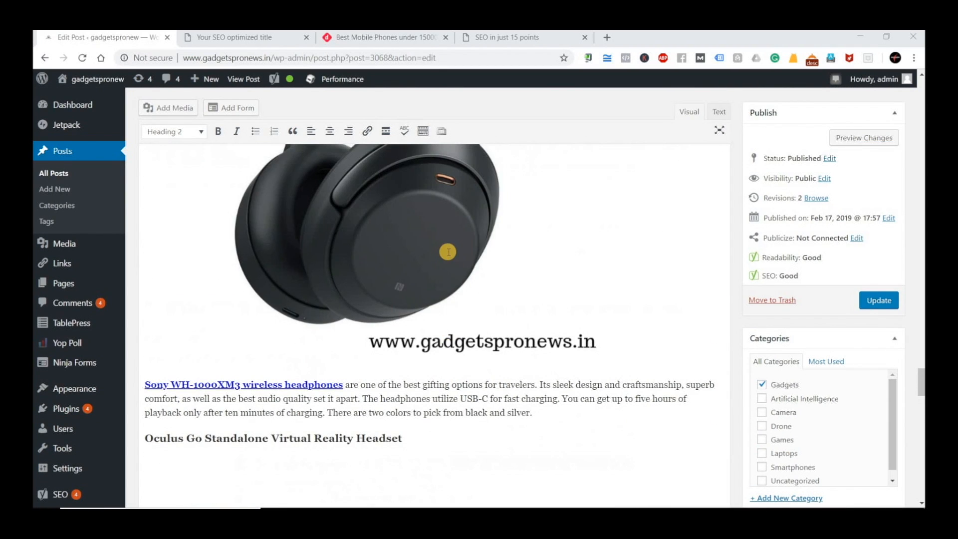
scroll(449, 256, up, 5)
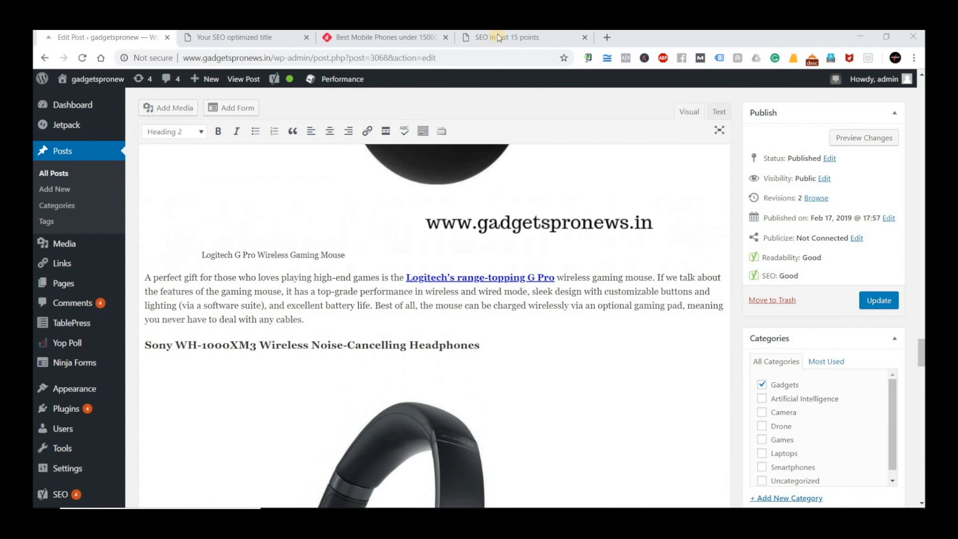
click(494, 38)
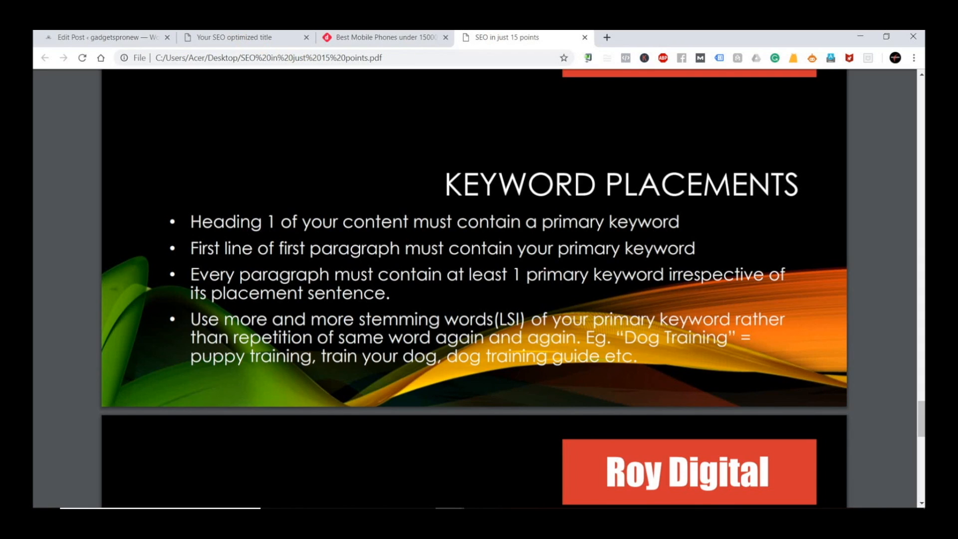
click(99, 37)
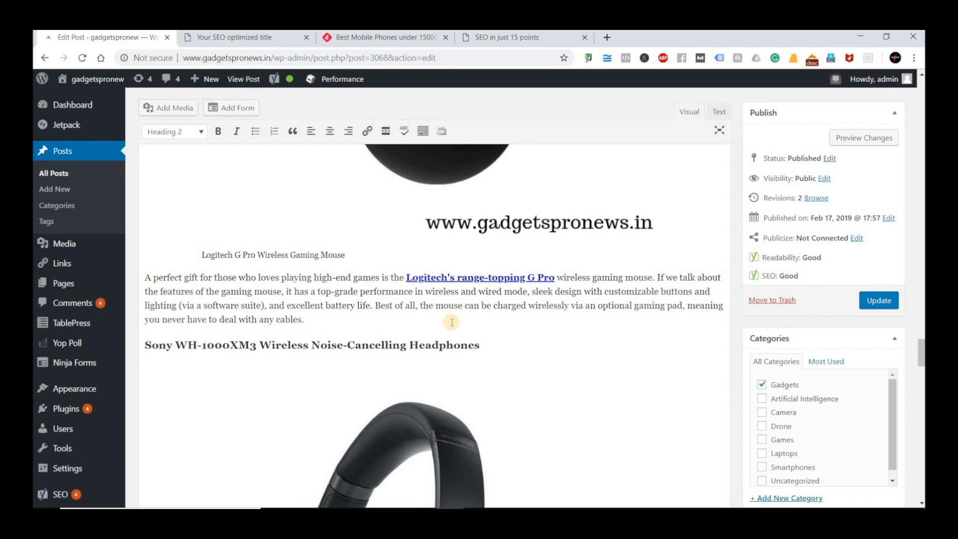
scroll(451, 322, down, 20)
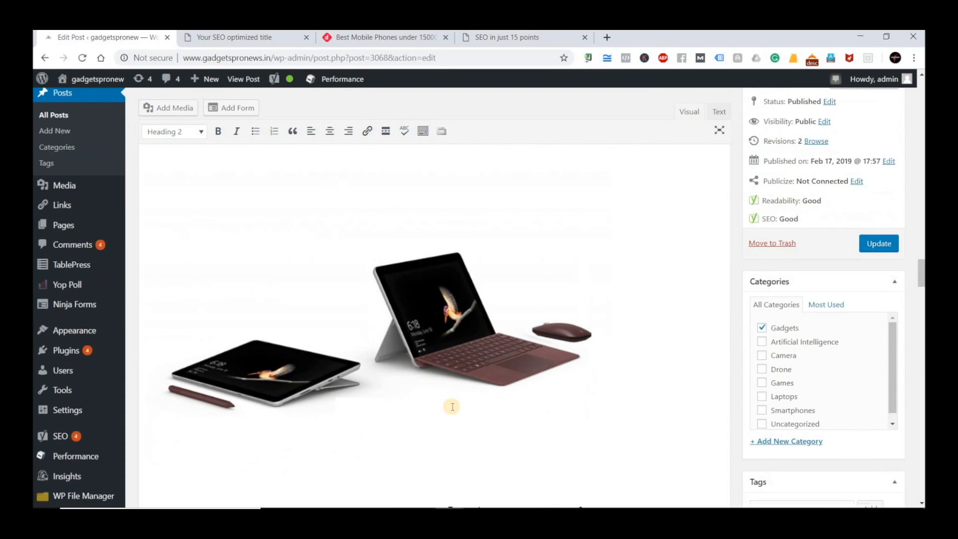
scroll(452, 407, down, 20)
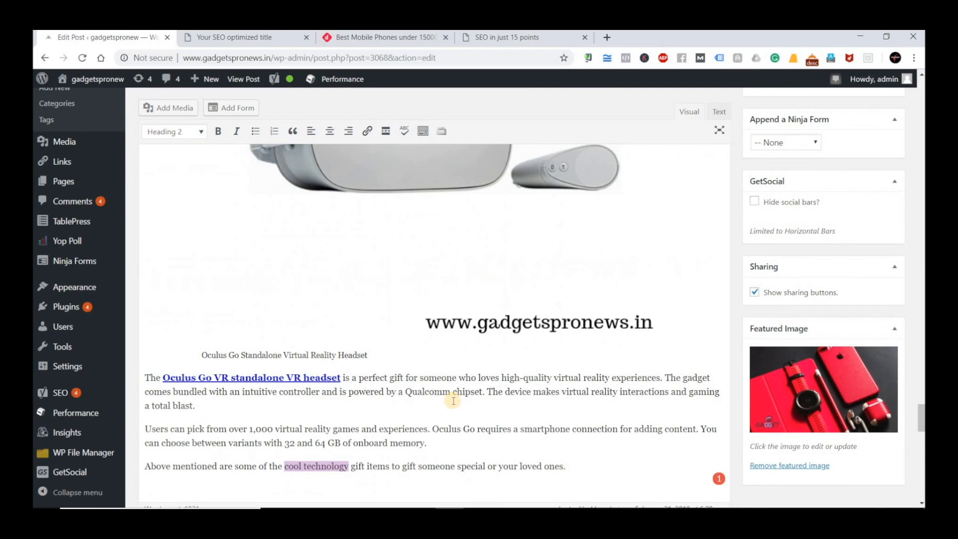
scroll(454, 402, down, 20)
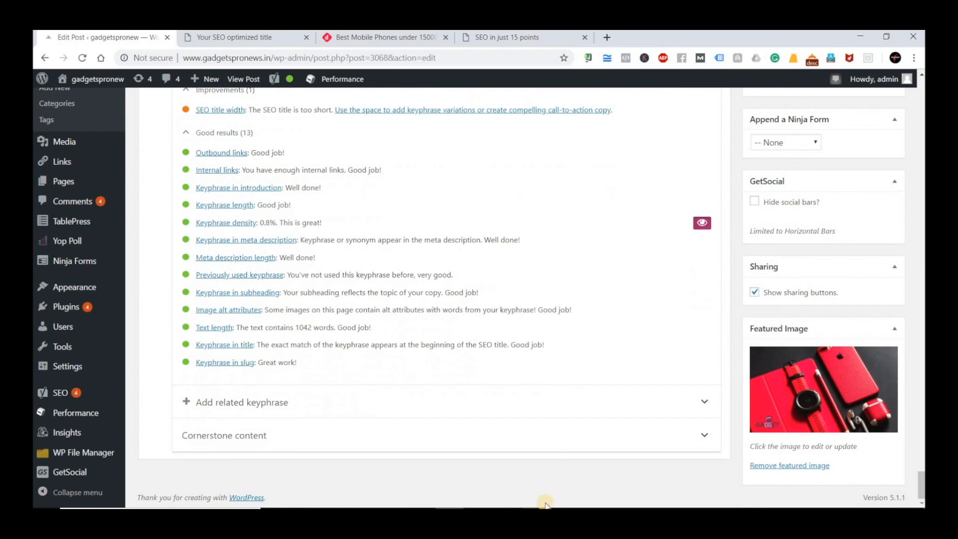
Switch to the Notepad notes and add the line "ALT TEXT for Images" below the Meta Description rules.
click(546, 505)
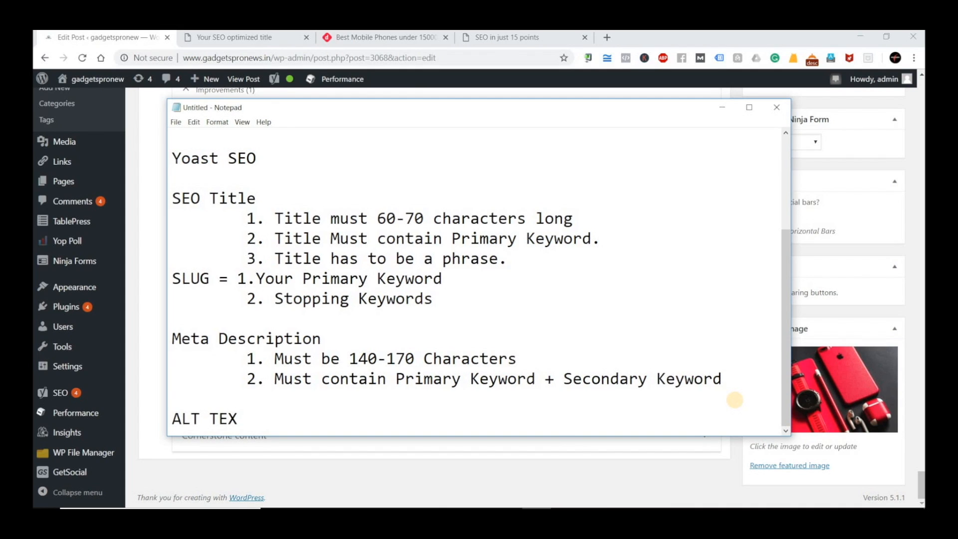
text(Images)
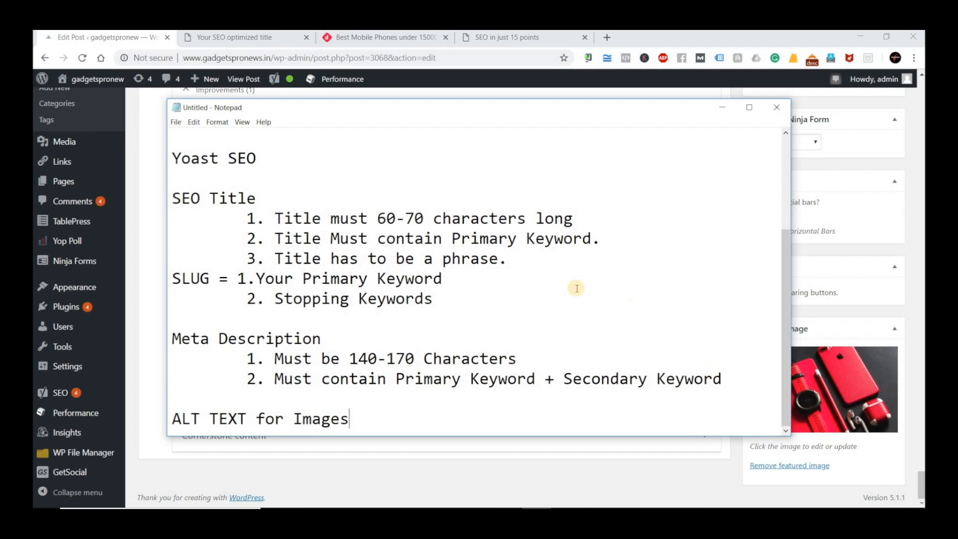
Switch to the post preview and review its introduction, title and featured image from the page's beginning.
click(255, 44)
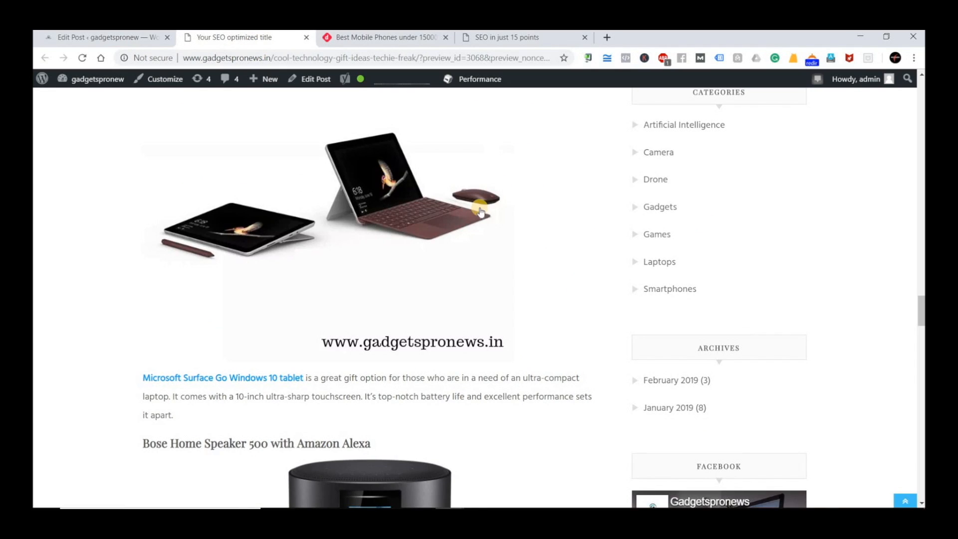
scroll(480, 208, up, 8)
scroll(480, 212, up, 15)
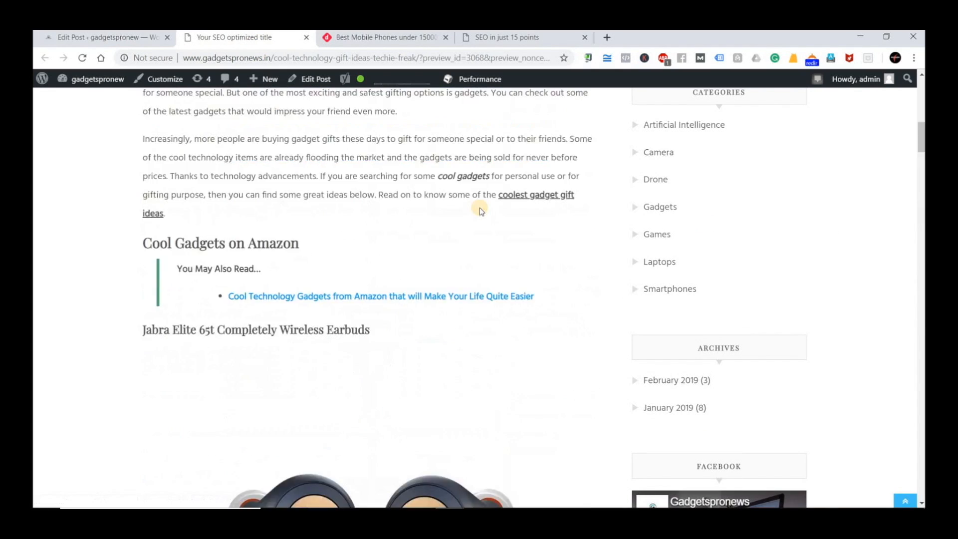
scroll(492, 298, down, 5)
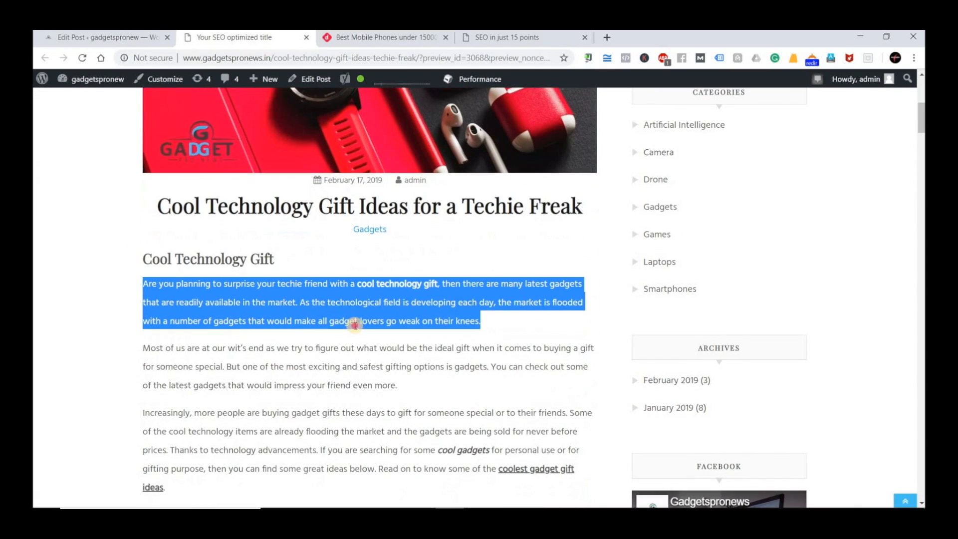
click(350, 322)
scroll(302, 280, up, 5)
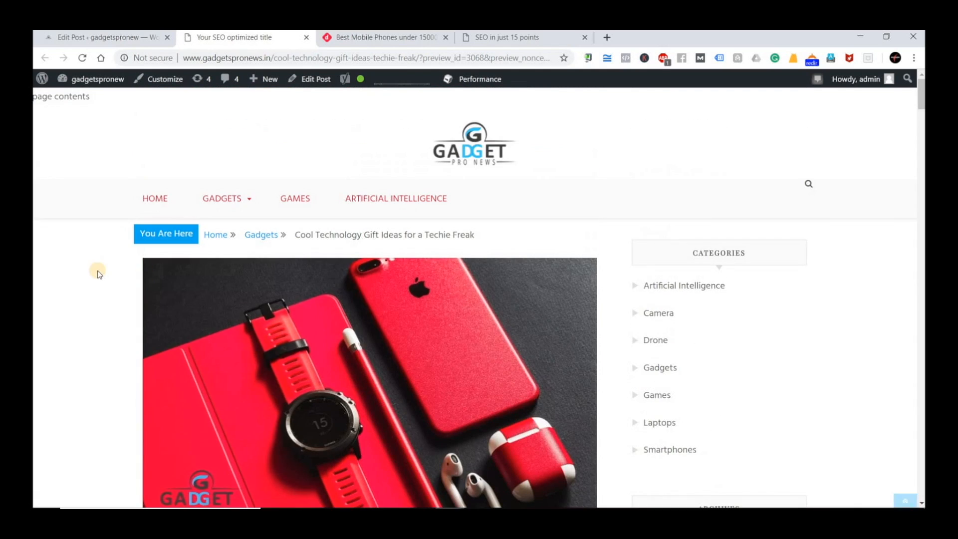
right_click(88, 283)
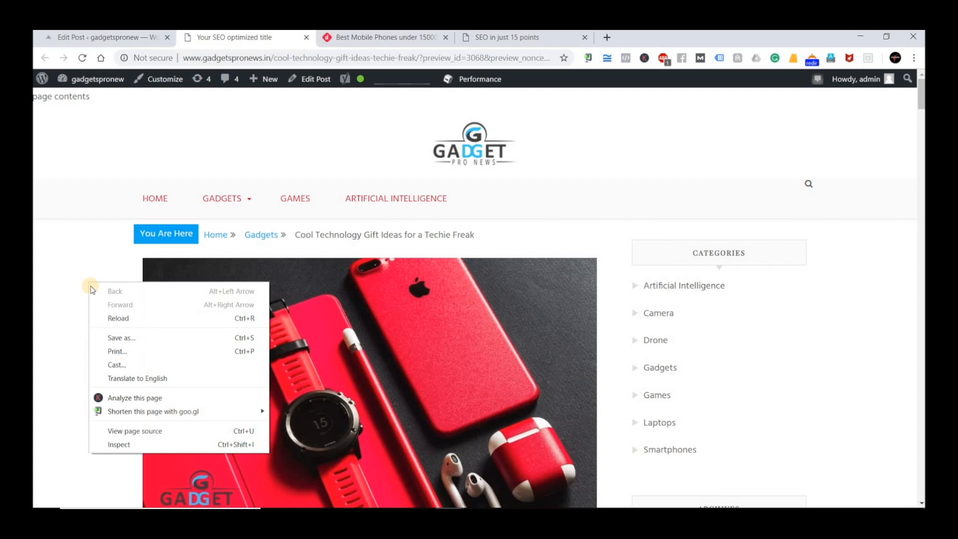
click(129, 443)
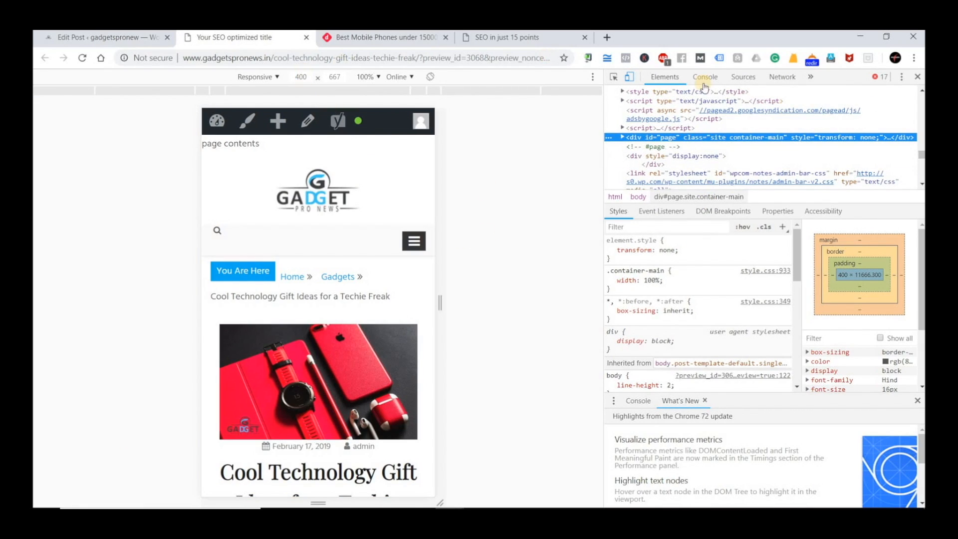
click(918, 76)
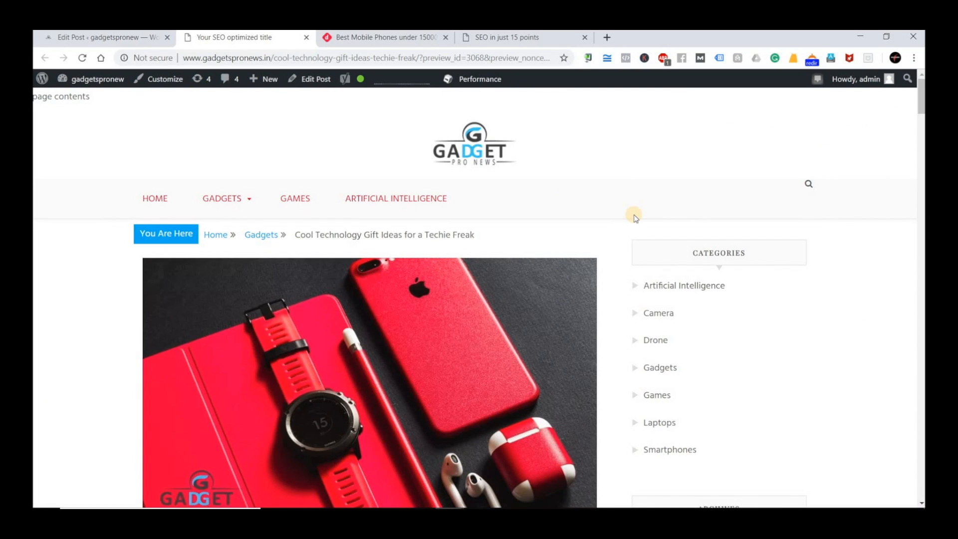
Open the page source of the post preview, and look over the rendered page down to the Google Home Hub image.
right_click(73, 283)
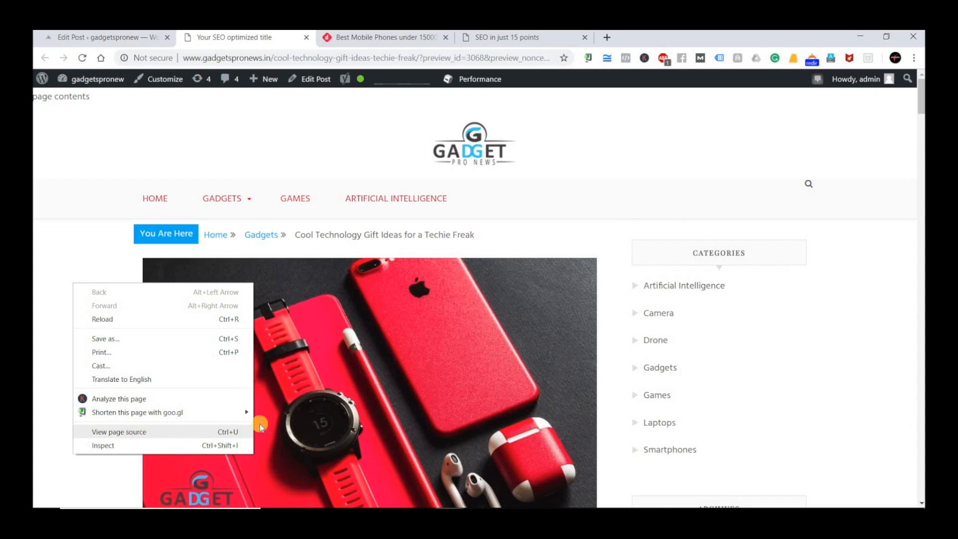
click(135, 431)
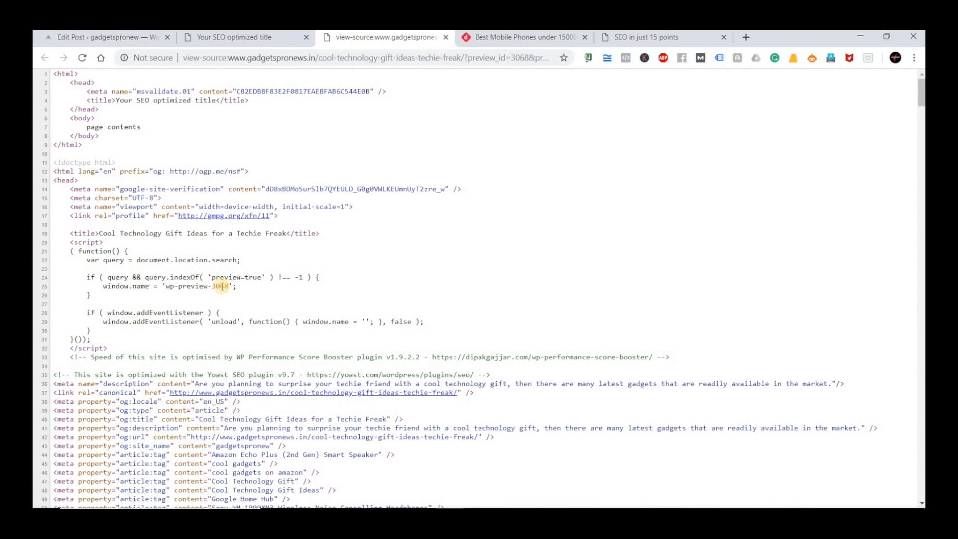
click(231, 33)
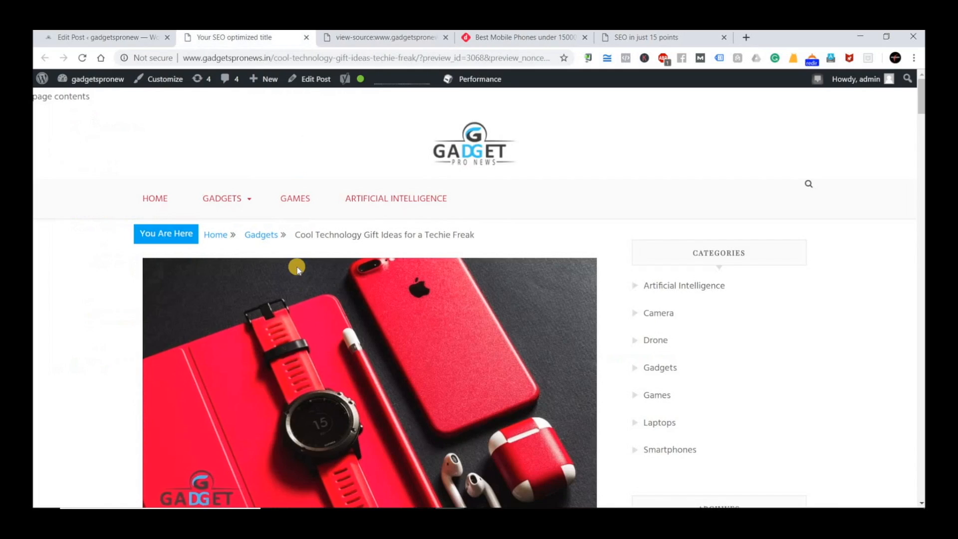
scroll(211, 289, down, 8)
scroll(211, 292, down, 10)
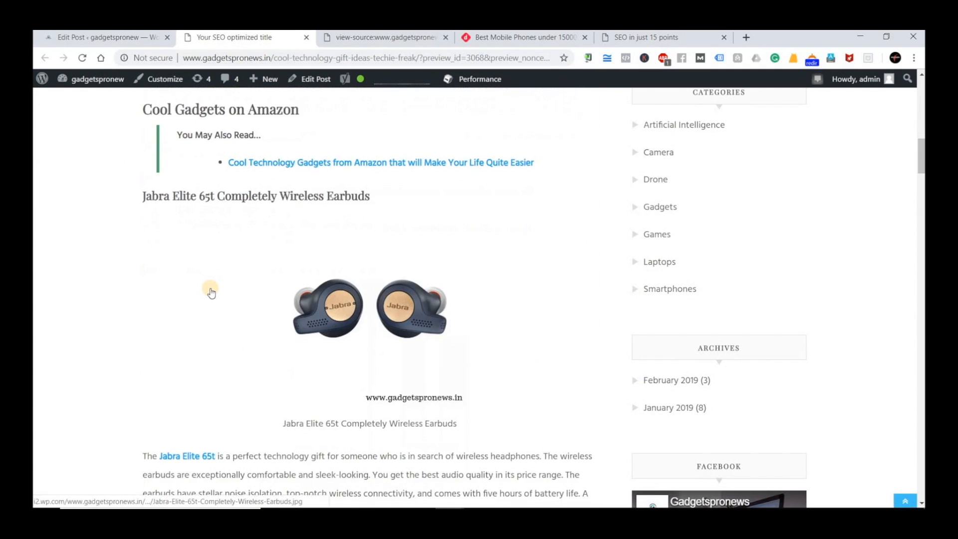
scroll(211, 289, down, 7)
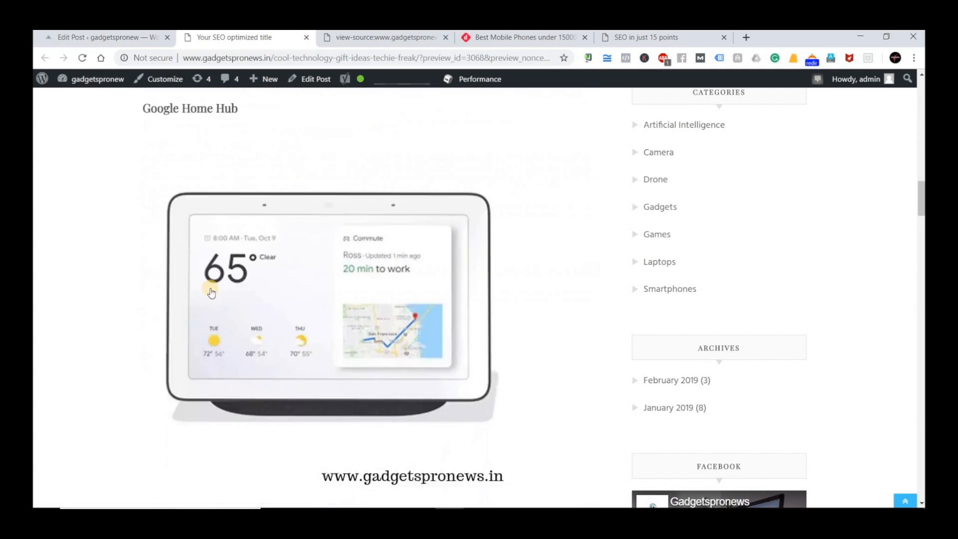
Examine the post's page source, from the Yoast meta tags through the image markup to the end of the code.
click(384, 37)
scroll(296, 286, down, 20)
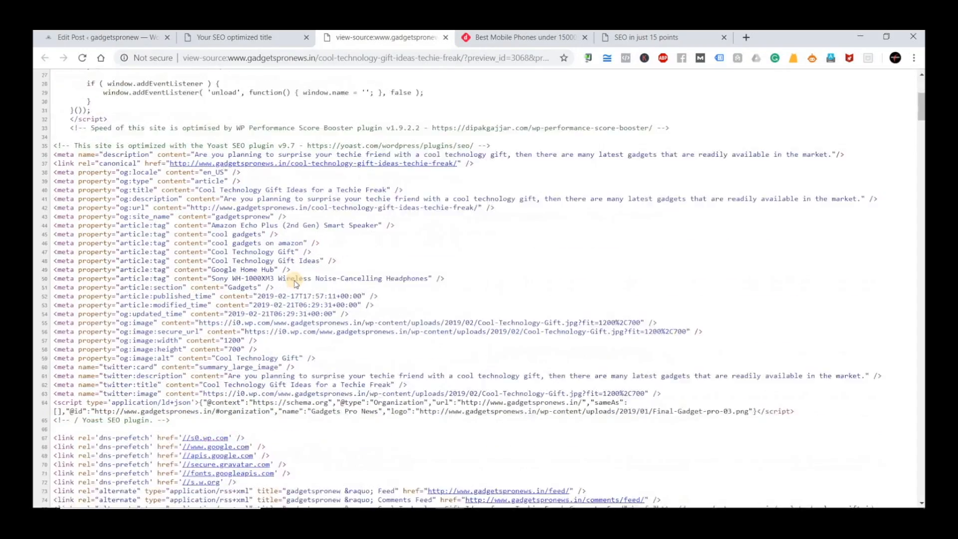
scroll(296, 285, down, 20)
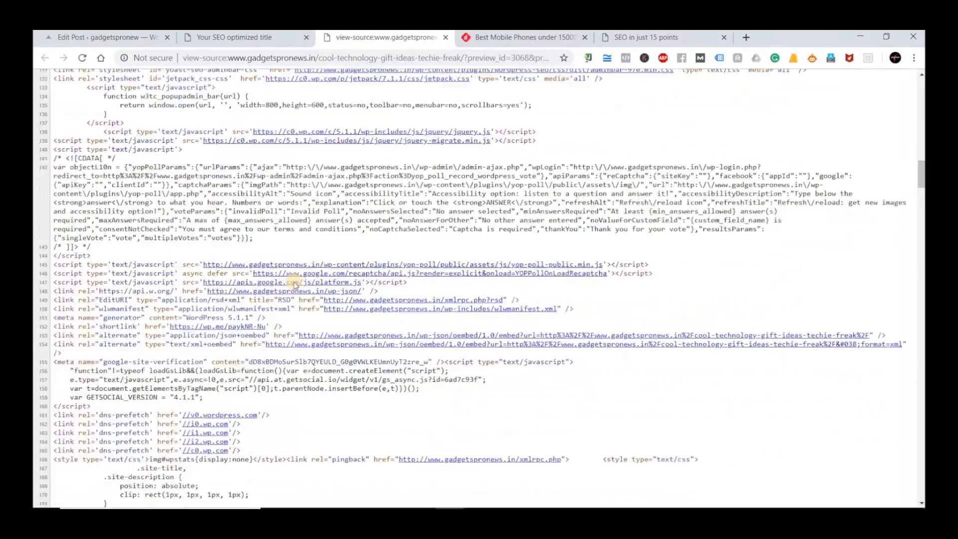
scroll(294, 282, down, 18)
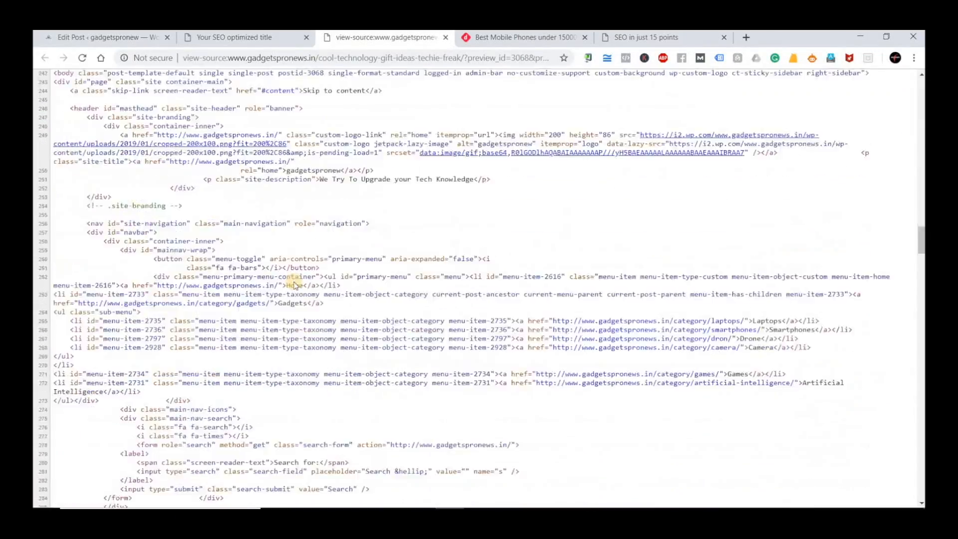
scroll(294, 285, down, 15)
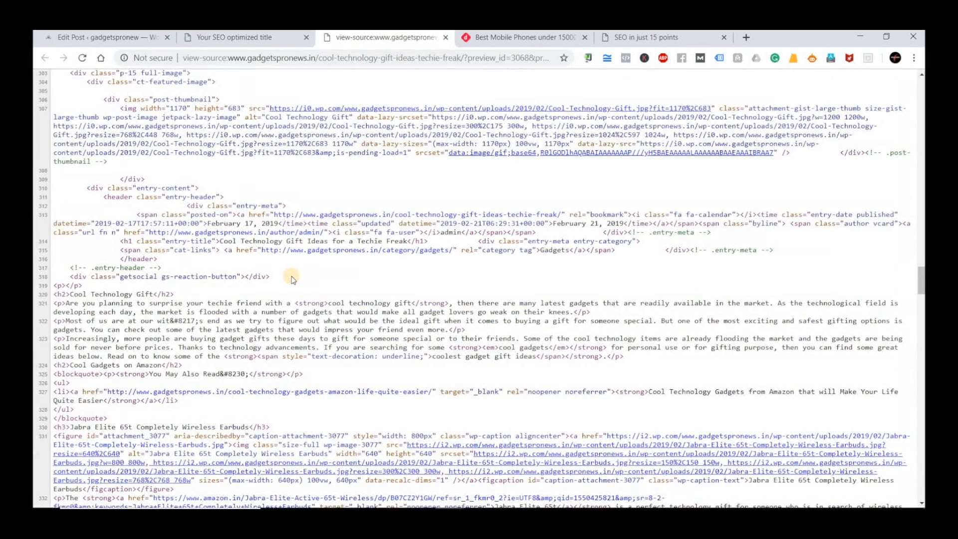
scroll(293, 280, down, 20)
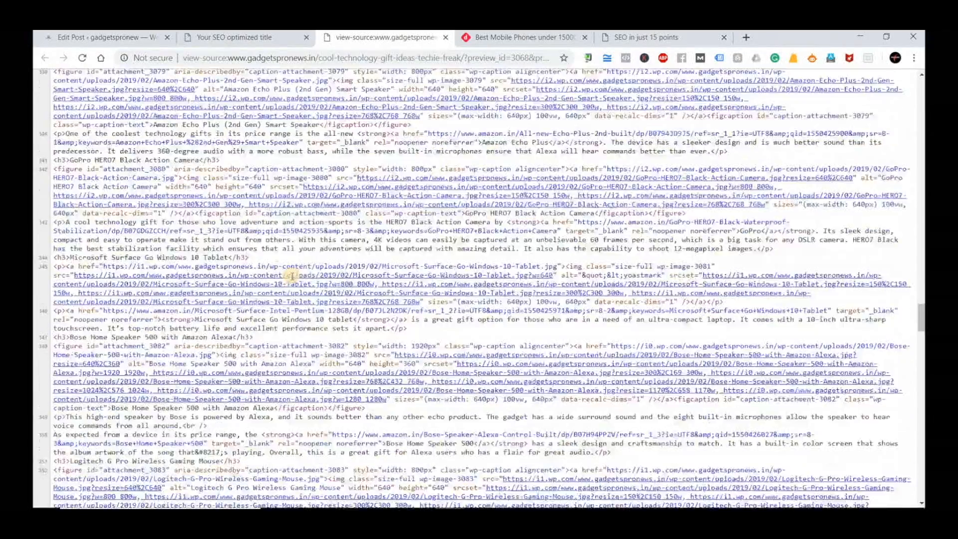
scroll(293, 273, down, 5)
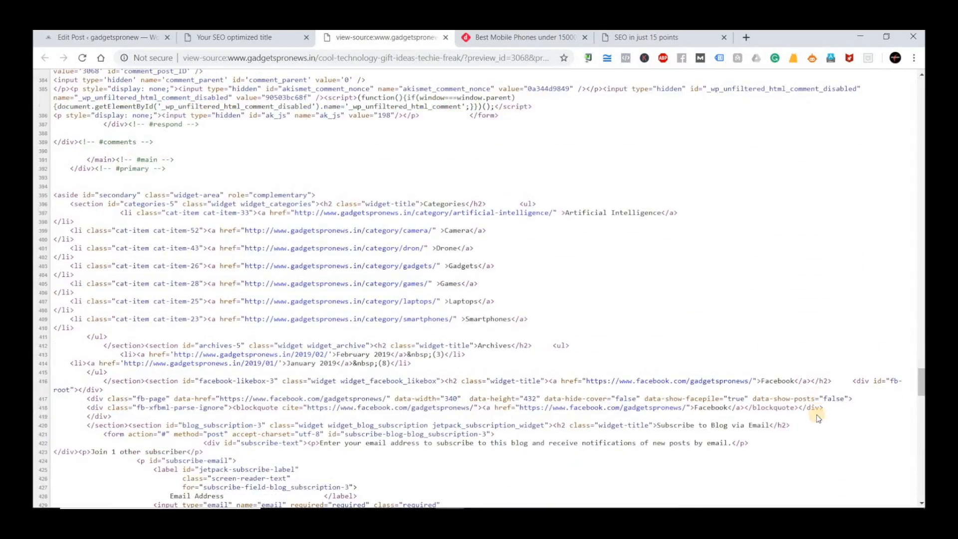
scroll(770, 407, down, 7)
scroll(770, 407, down, 10)
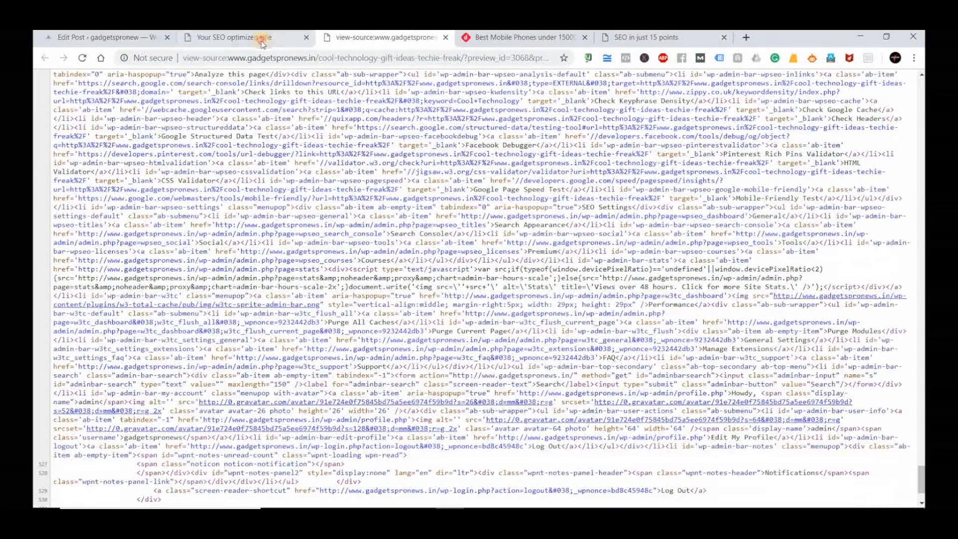
Return to the post preview and look over its product images, from the Amazon Echo Plus back to the featured image.
click(250, 37)
scroll(353, 324, down, 6)
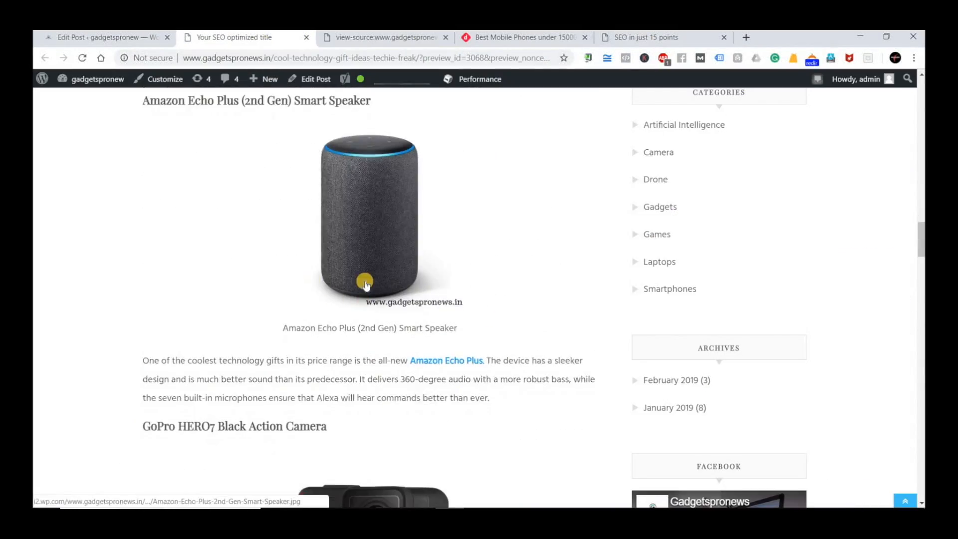
scroll(351, 294, up, 8)
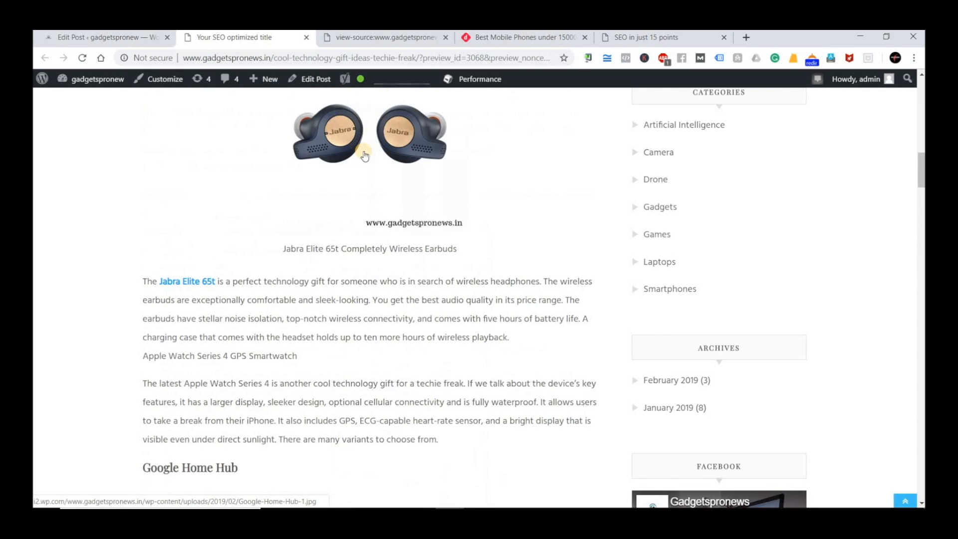
scroll(393, 327, up, 5)
scroll(393, 329, up, 6)
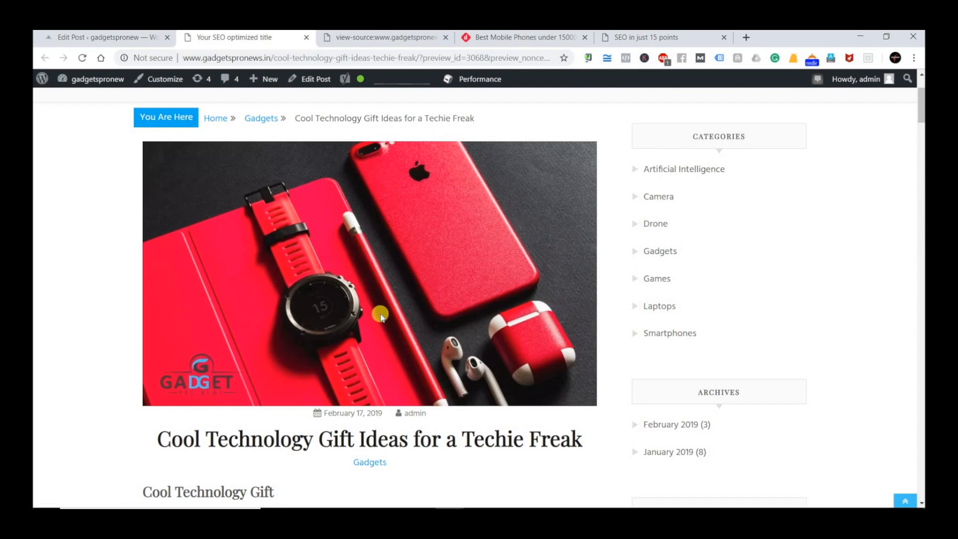
Switch to the page source and go back to its beginning.
click(382, 37)
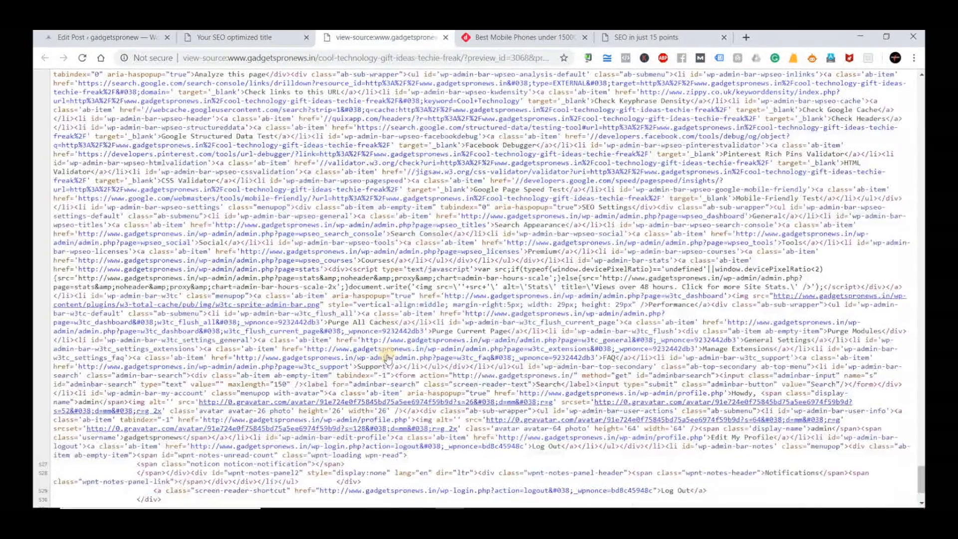
scroll(387, 357, up, 9)
drag(921, 444, 921, 84)
In the post preview, highlight "a perfect technology gift for someone who" below the Jabra earbuds image, then clear the selection.
click(257, 35)
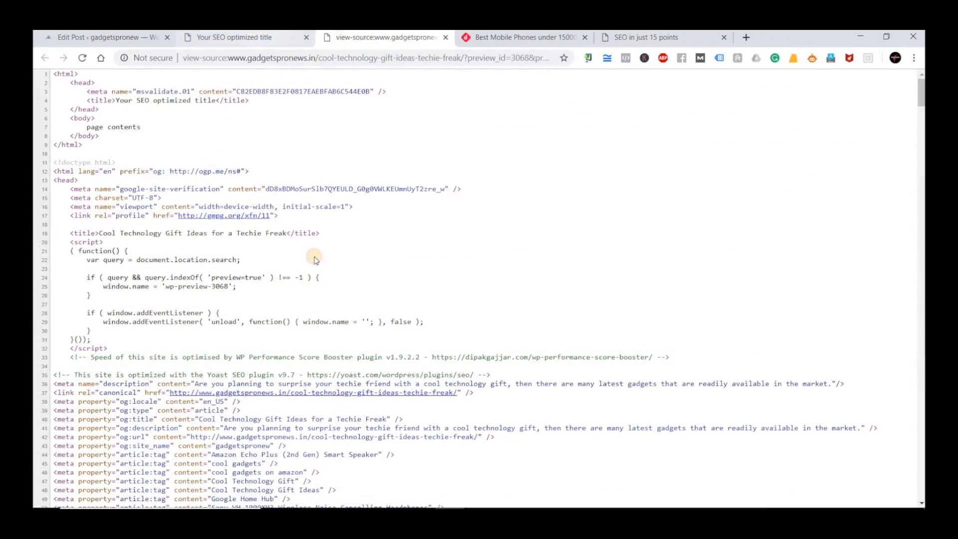
scroll(364, 415, down, 7)
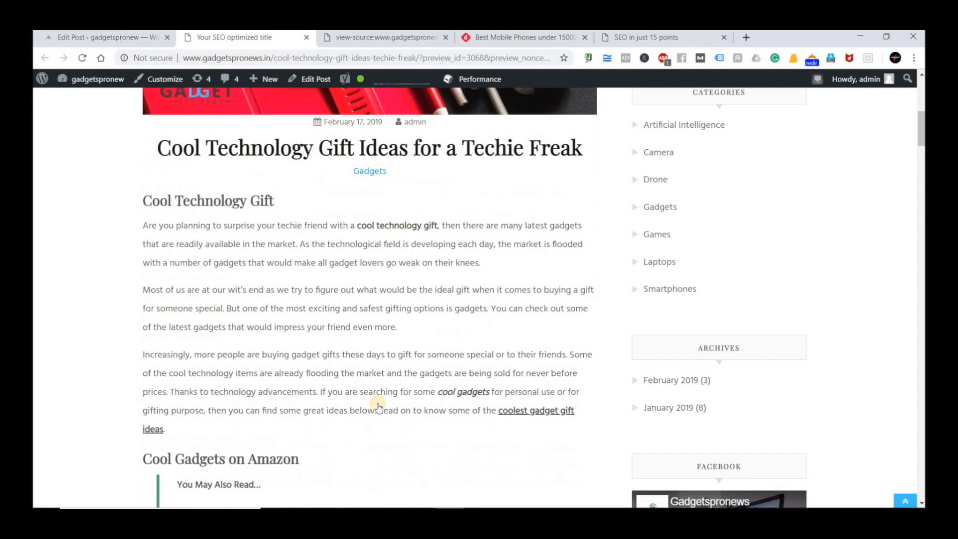
scroll(374, 452, down, 5)
scroll(370, 450, down, 2)
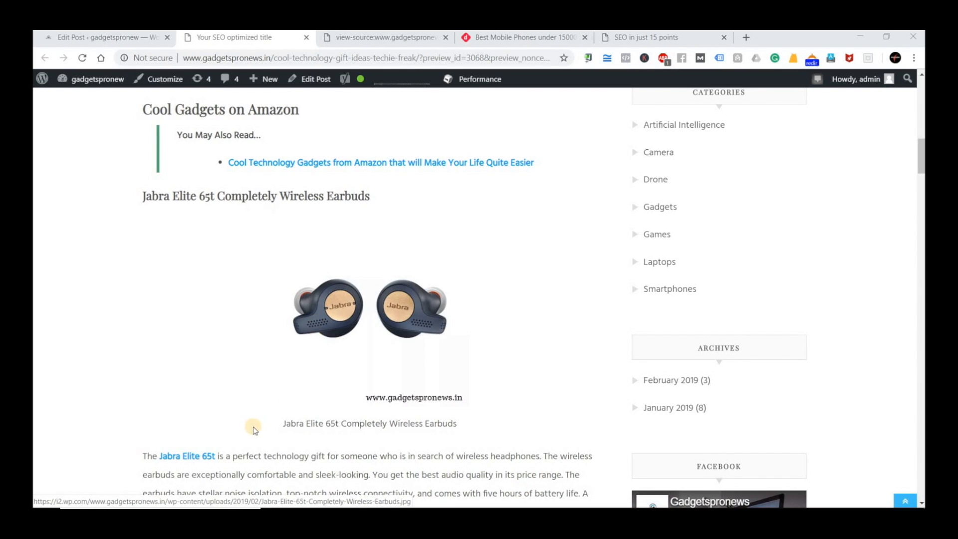
drag(226, 455, 351, 456)
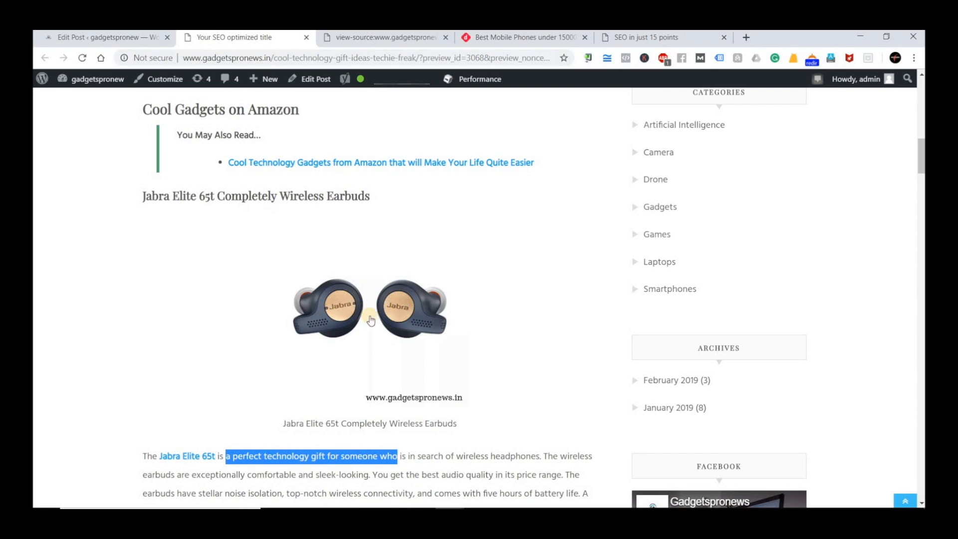
click(105, 342)
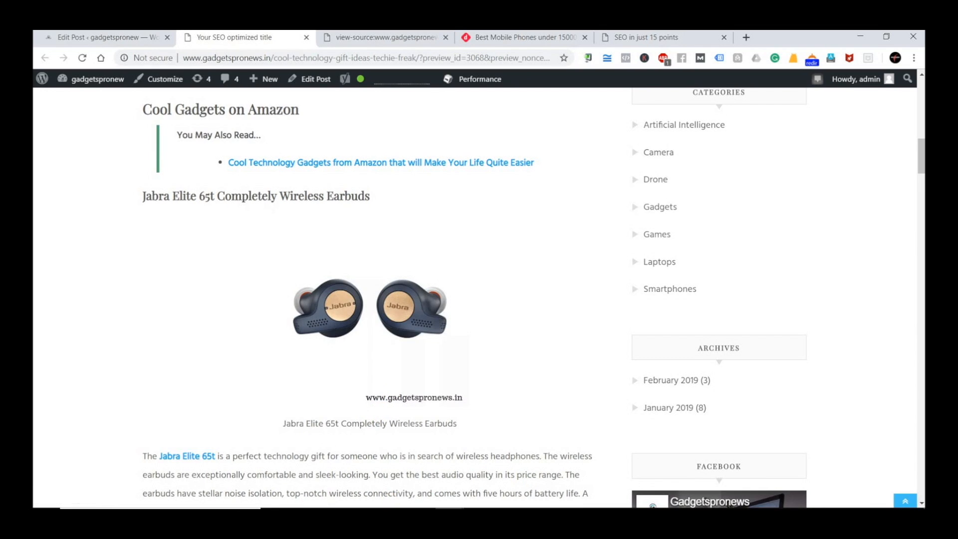
Highlight "ALT TEXT" in the Notepad notes, and return to the browser.
click(537, 517)
drag(247, 412, 147, 424)
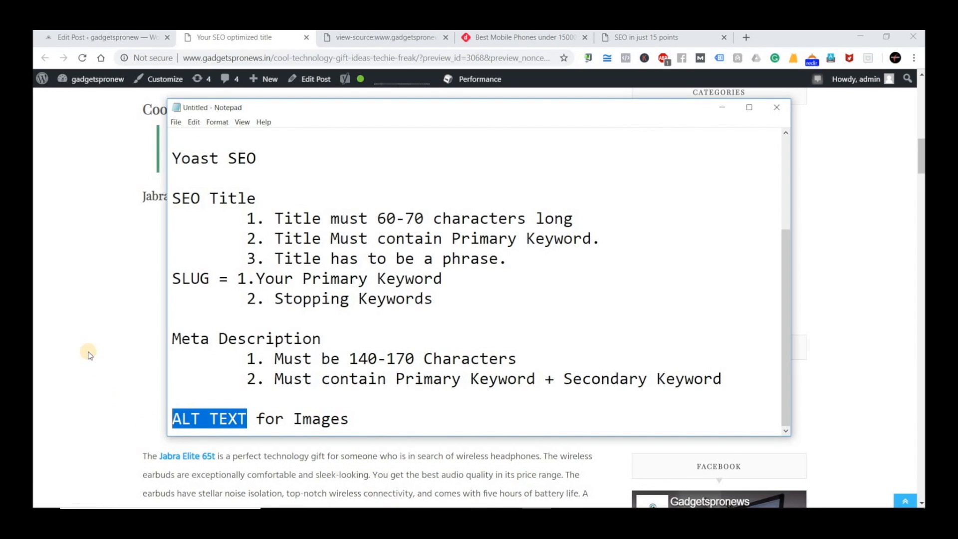
click(450, 518)
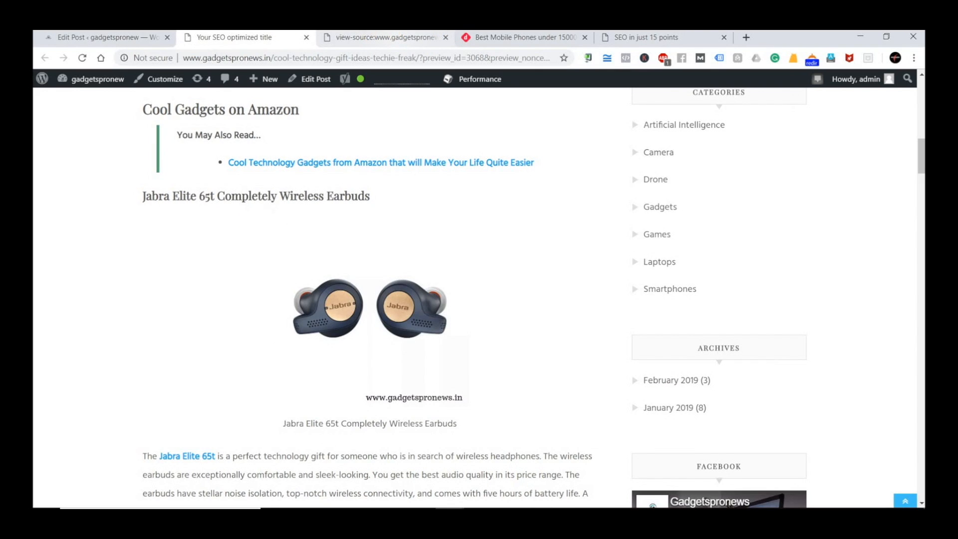
Switch to the post editor and open the image details of the Oculus Go headset image.
click(127, 39)
scroll(440, 384, up, 15)
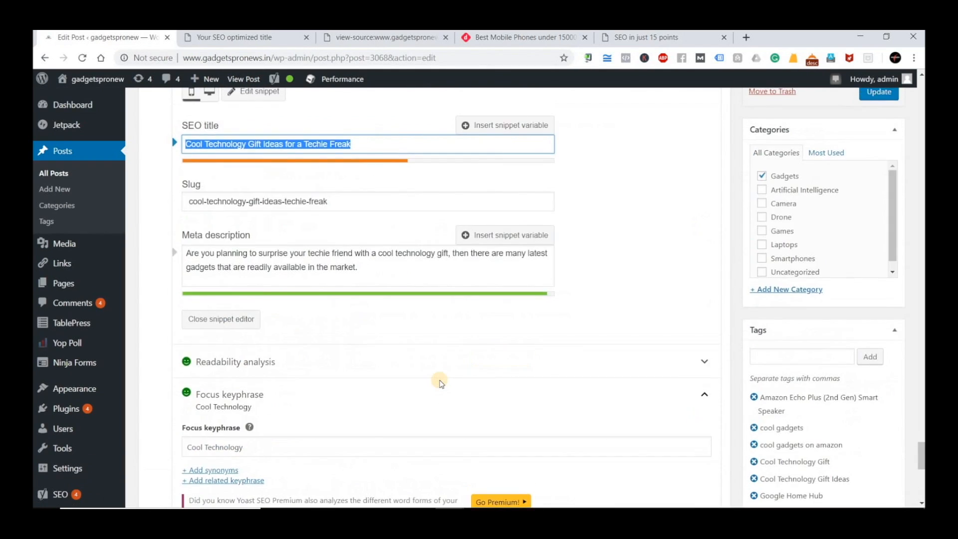
scroll(415, 272, down, 5)
scroll(415, 272, down, 5)
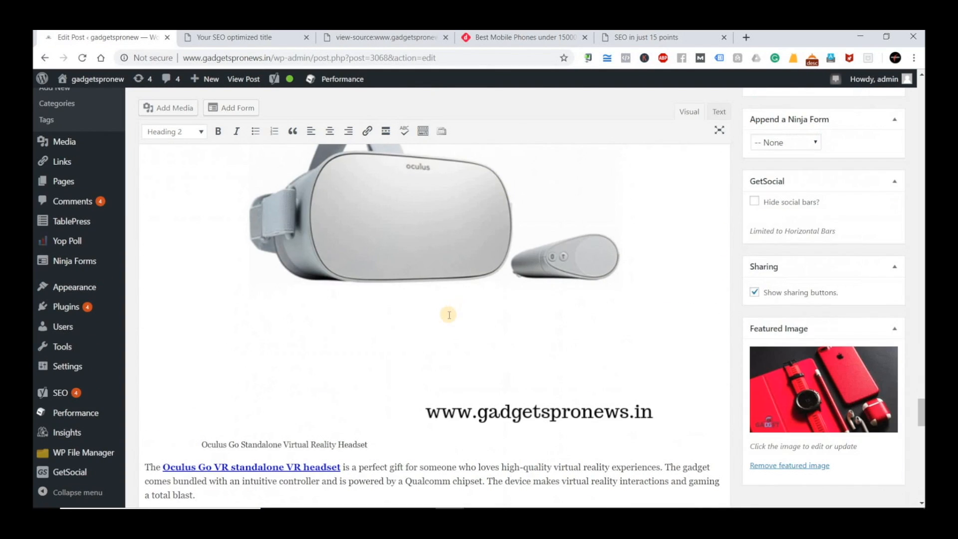
scroll(448, 315, up, 1)
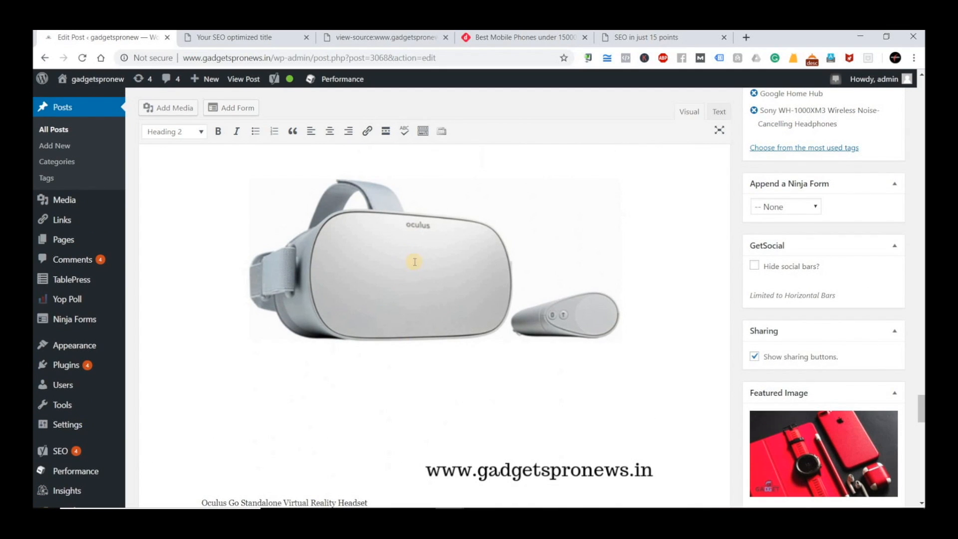
scroll(479, 355, up, 4)
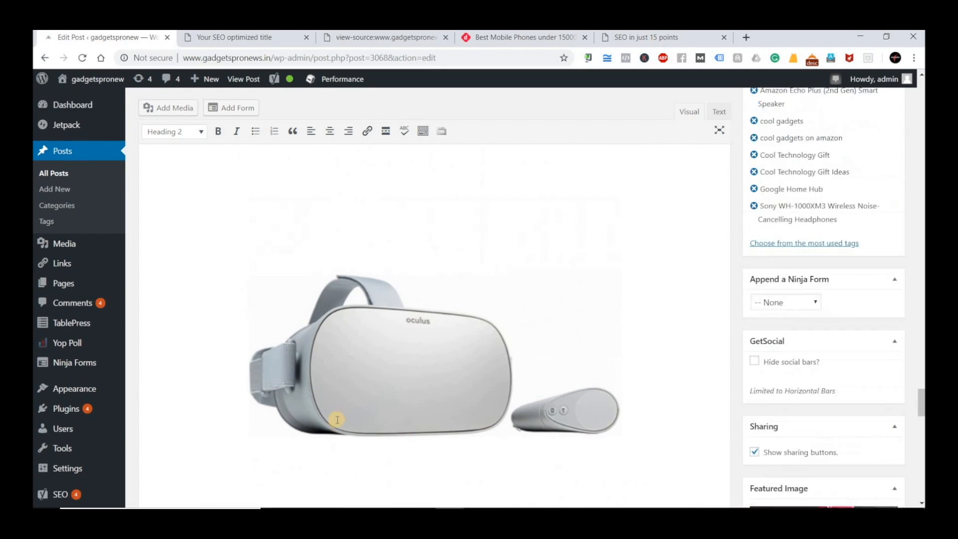
click(394, 300)
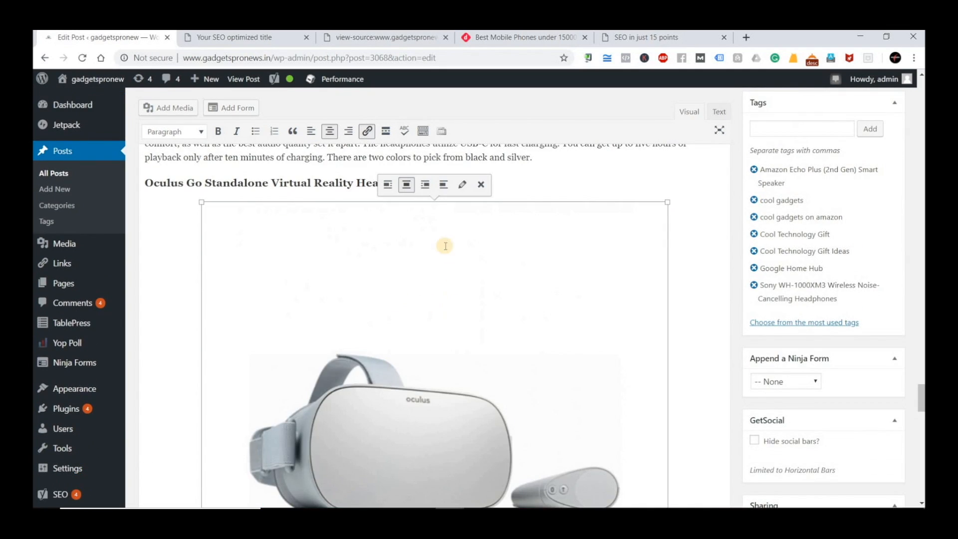
click(462, 184)
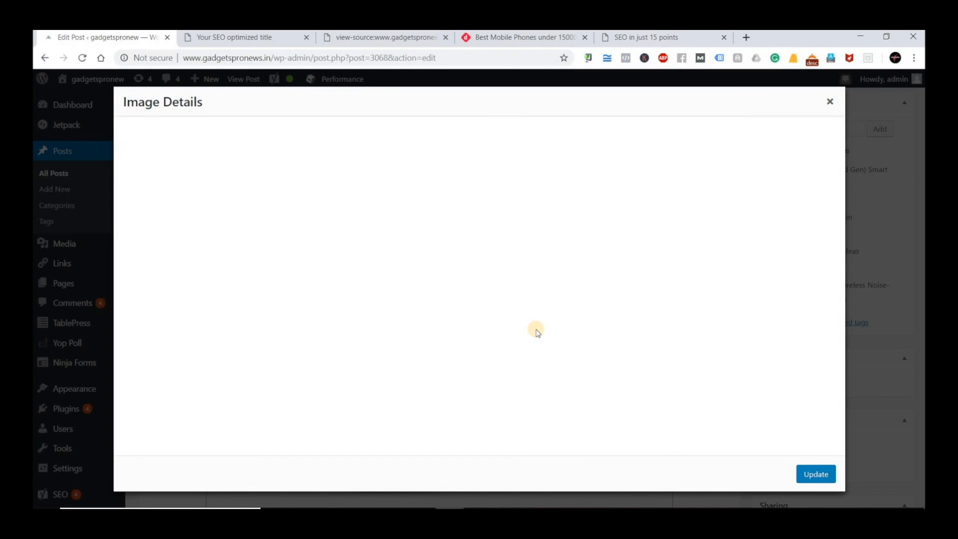
Highlight the alternative text "Oculus Go Standalone Virtual Reality Headset" in the image details, and close the dialog without updating.
scroll(370, 383, down, 1)
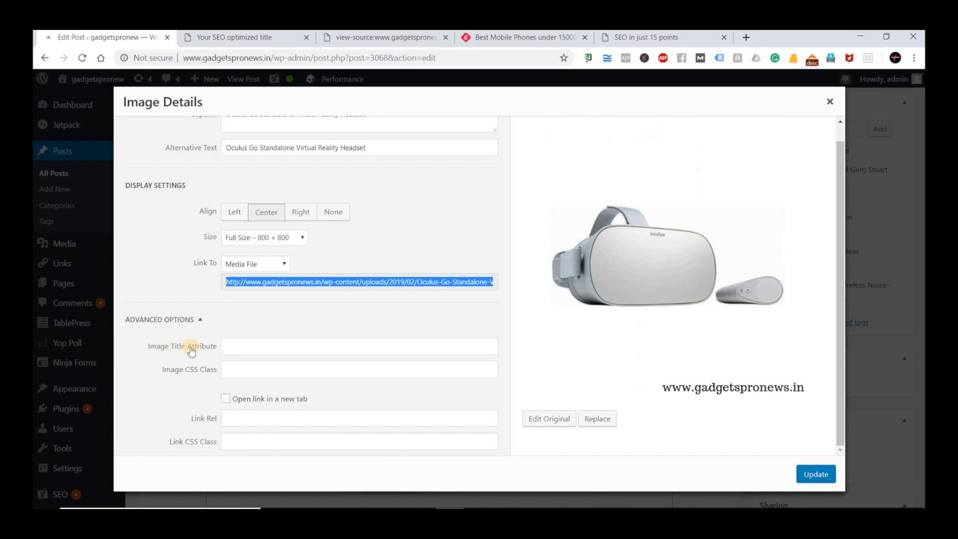
mouse_move(393, 151)
mouse_down()
mouse_move(236, 172)
mouse_move(184, 160)
mouse_move(194, 157)
mouse_up()
scroll(195, 250, up, 1)
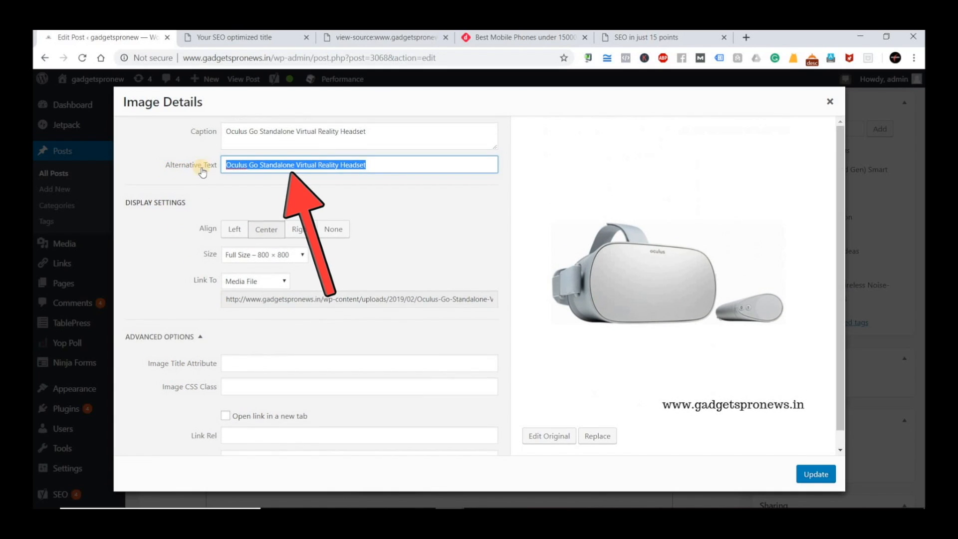
click(238, 166)
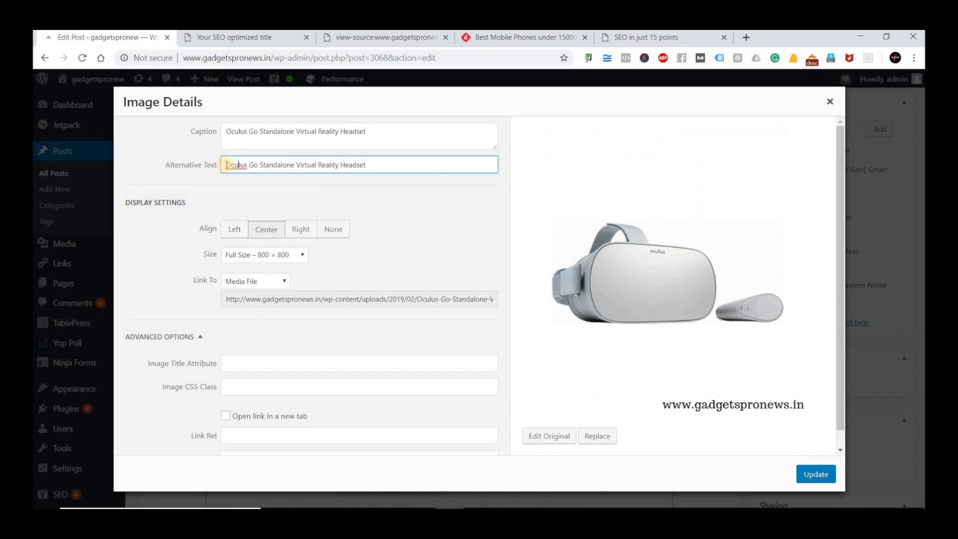
drag(227, 164, 386, 164)
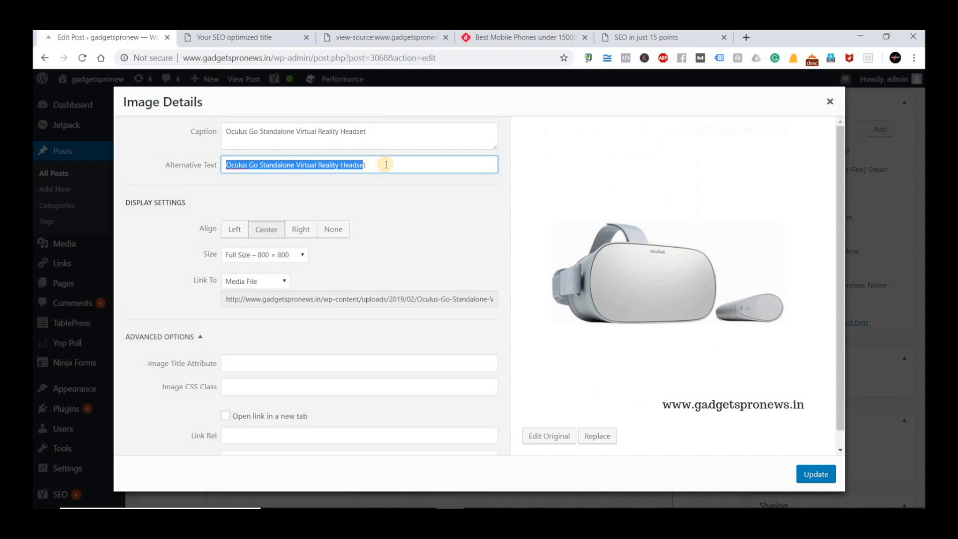
click(386, 165)
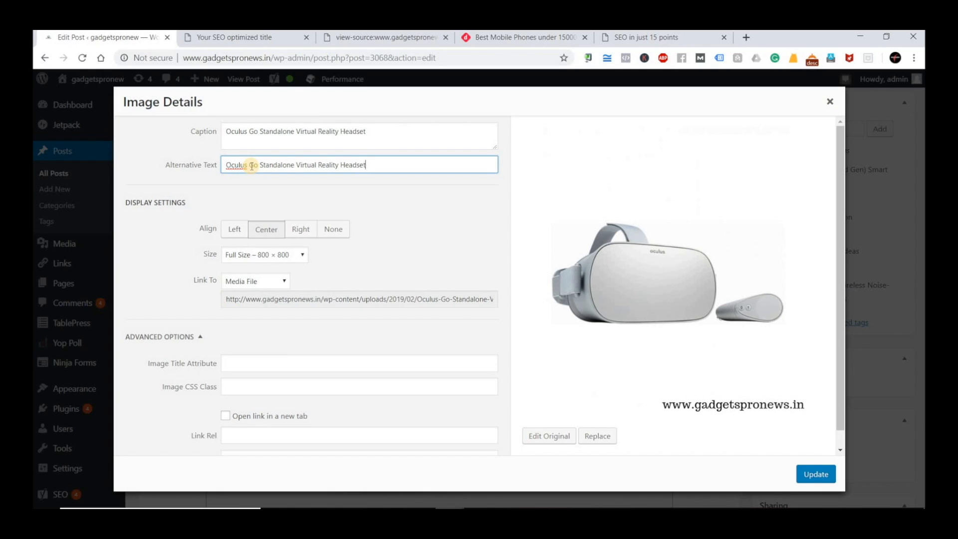
click(830, 101)
Open the post's featured image details, highlight the alt text "Cool Technology Gift", and close the dialog without changing the image.
scroll(301, 336, up, 3)
scroll(319, 340, down, 7)
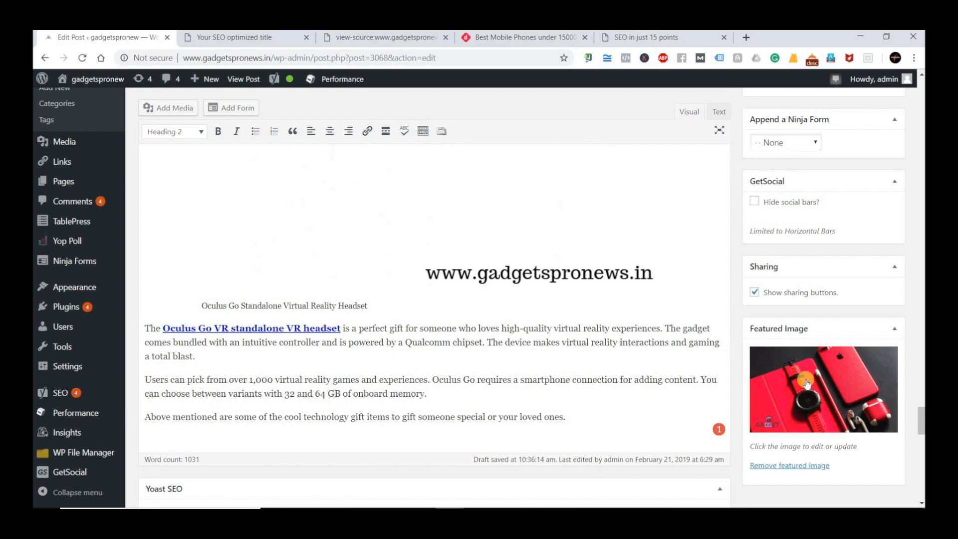
click(818, 389)
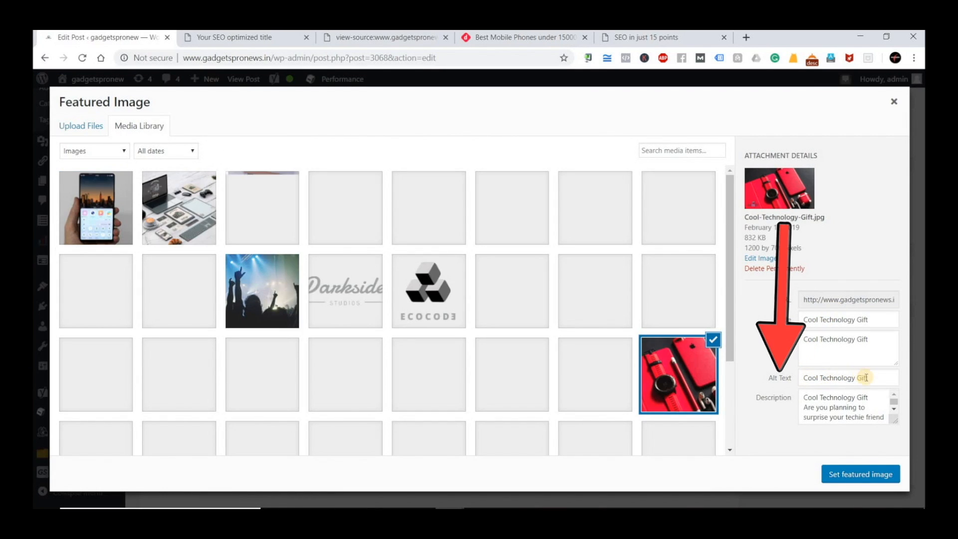
drag(871, 379, 791, 398)
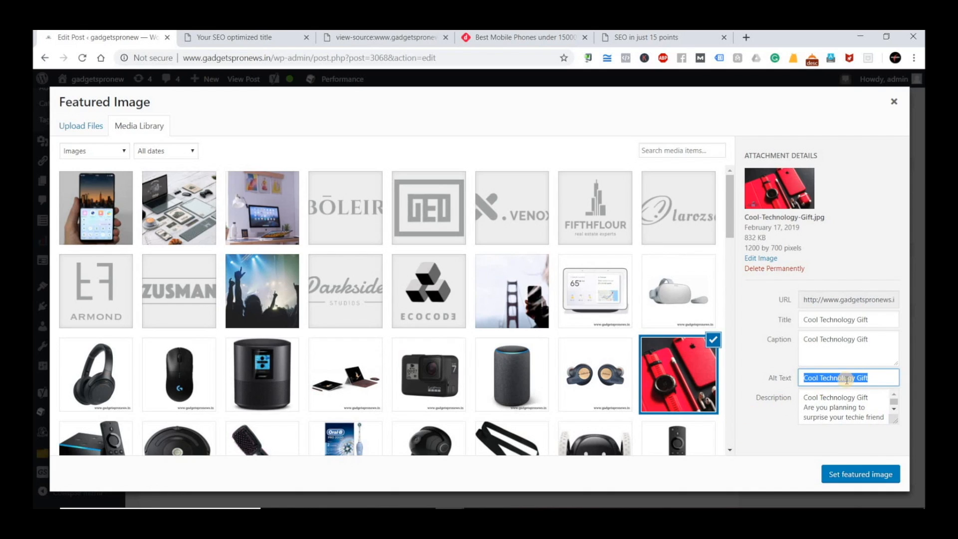
drag(878, 378, 855, 378)
key(ctrl+a)
click(894, 102)
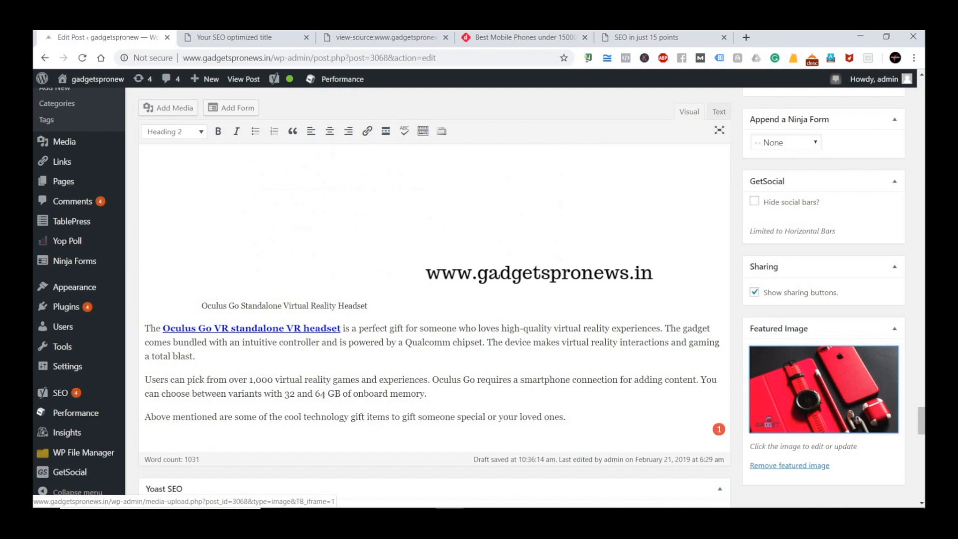
Switch to the Notepad notes and highlight "Content Optimization", followed by "Web Page Optimization".
click(536, 518)
scroll(362, 319, up, 3)
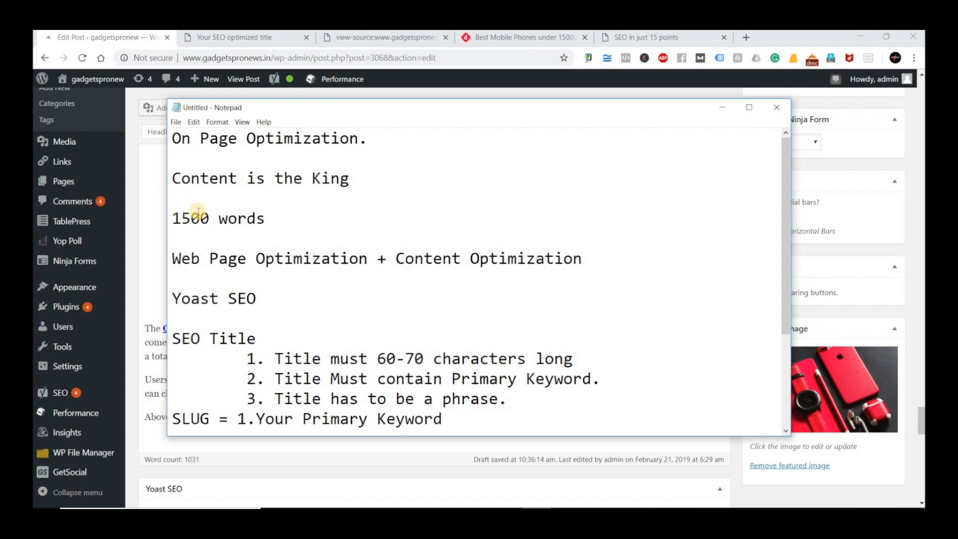
drag(175, 259, 582, 259)
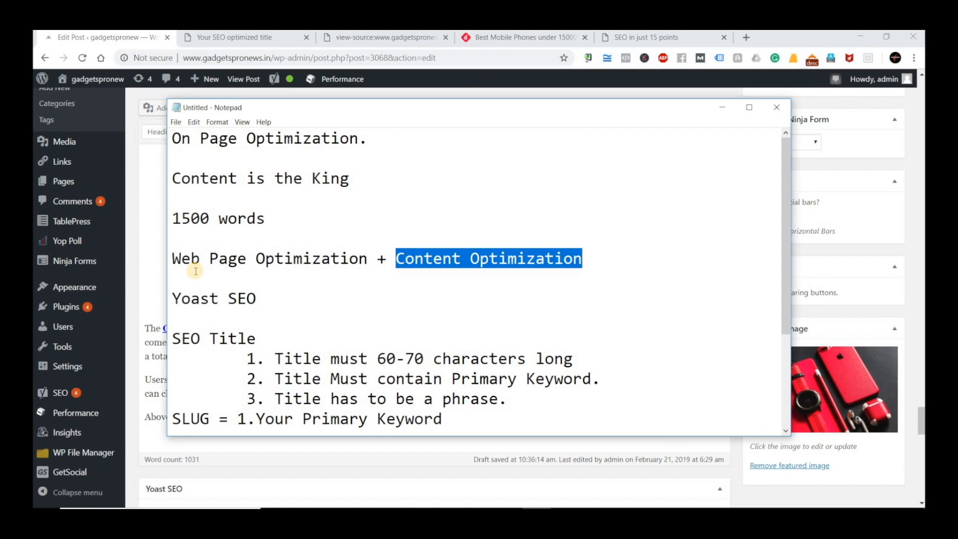
drag(172, 258, 367, 266)
scroll(231, 280, down, 1)
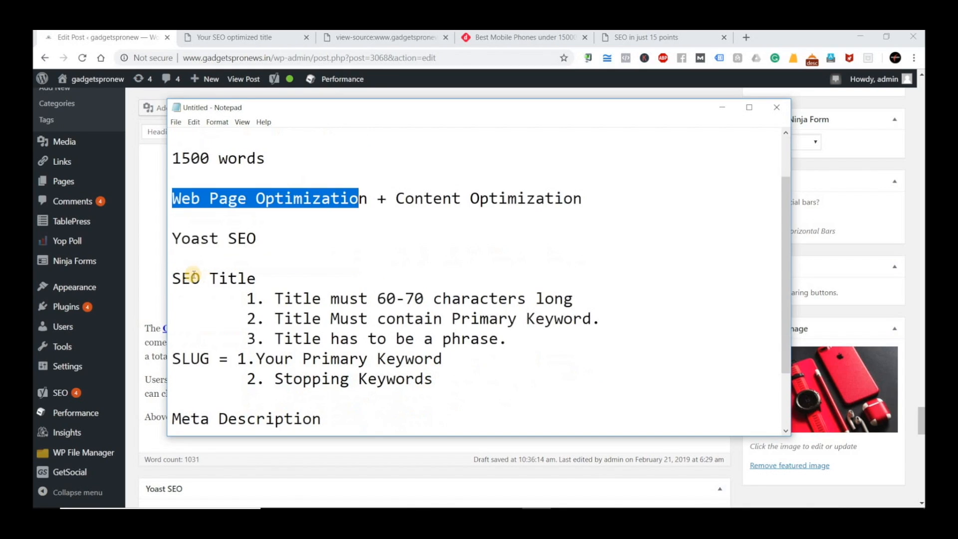
Go over the SEO Title heading in the notes, and highlight the "SLUG" and "Meta Description" headings.
click(174, 277)
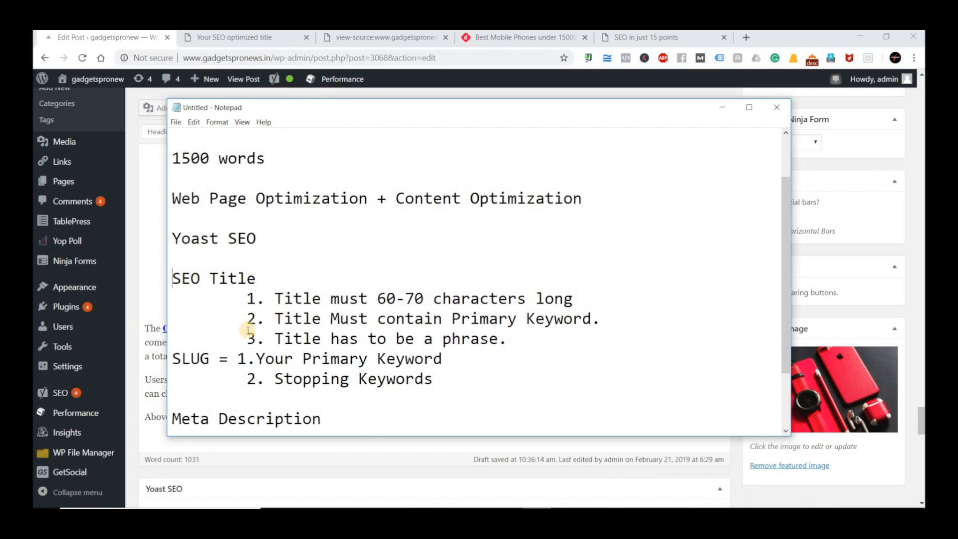
double_click(213, 358)
scroll(191, 336, down, 1)
scroll(191, 335, down, 1)
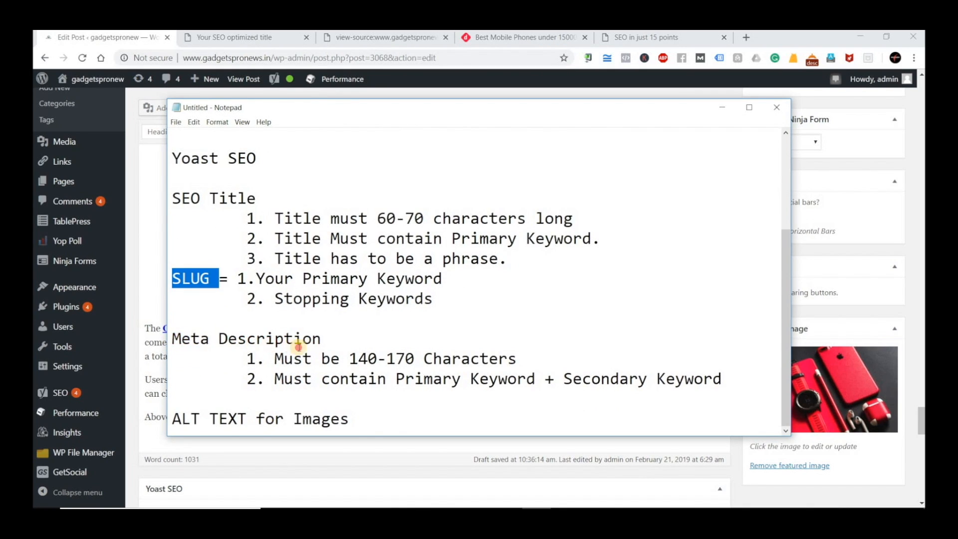
drag(173, 338, 312, 339)
Highlight the title rules, the stopping keywords rule, the meta description rules and the "ALT TEXT for Images" line in the notes.
drag(343, 262, 175, 218)
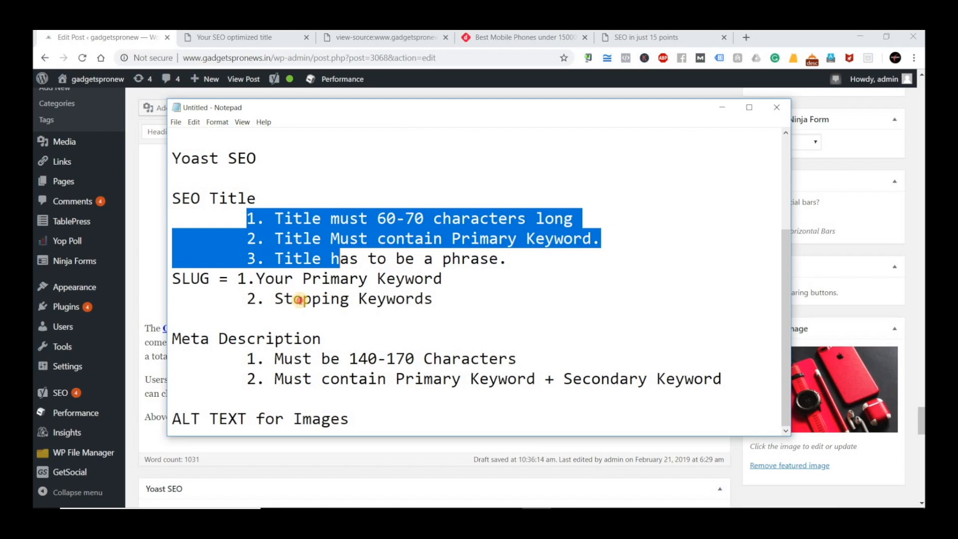
drag(274, 299, 322, 299)
drag(382, 379, 273, 359)
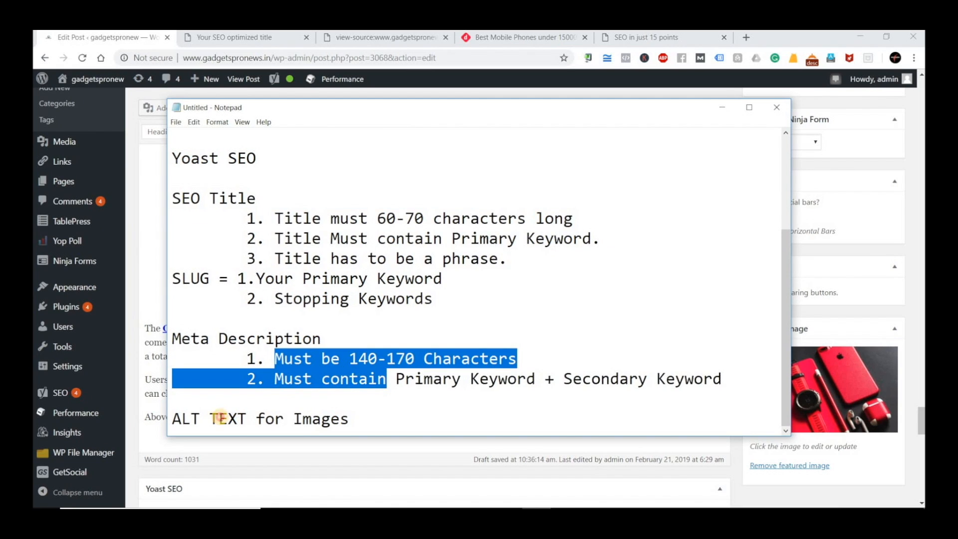
click(175, 419)
drag(274, 420, 359, 419)
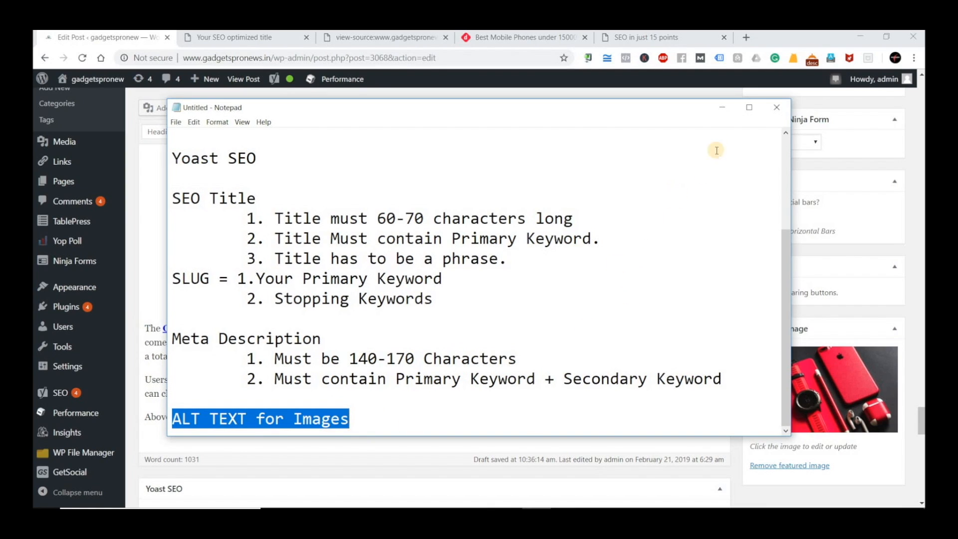
Add the heading "Content Headings" below the "ALT TEXT for Images" line, separated by a blank line.
click(387, 417)
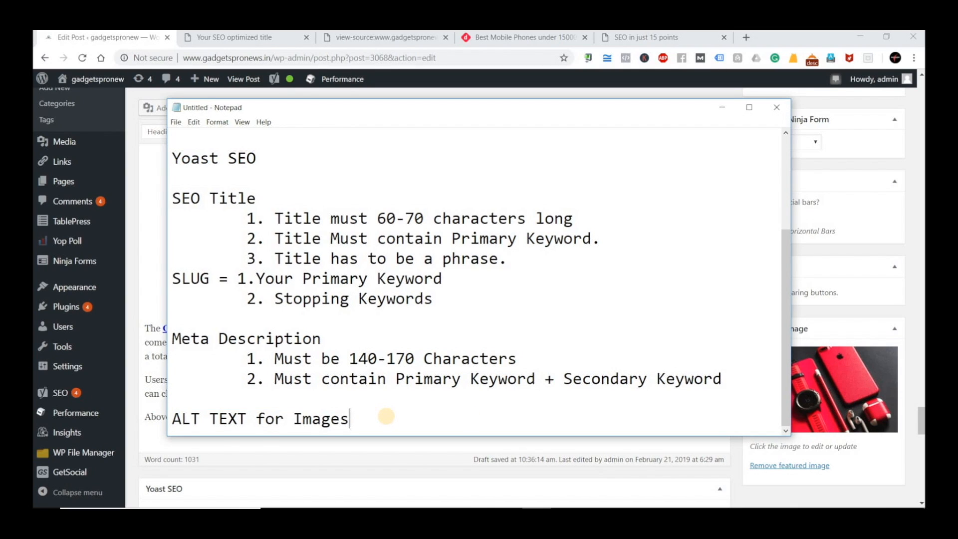
key(Return)
key(Return)
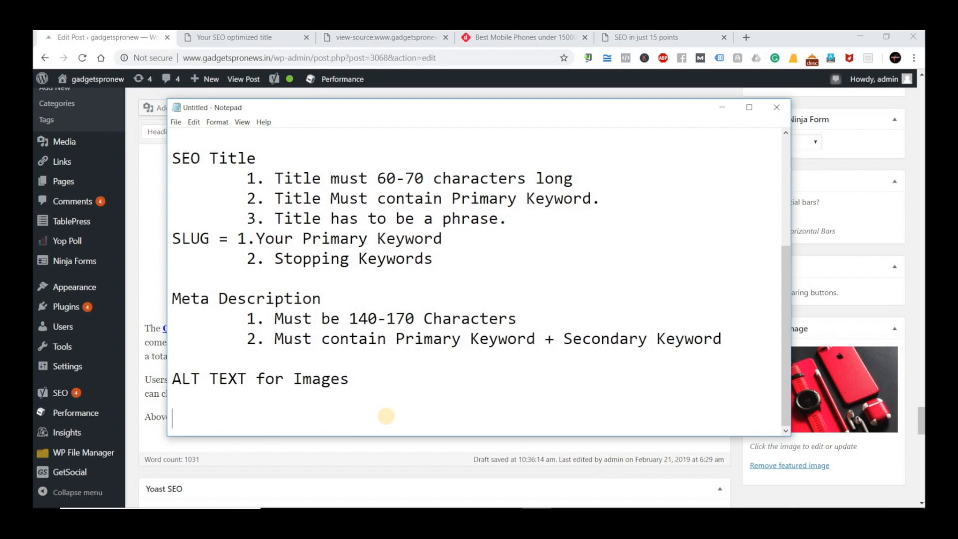
text(Content)
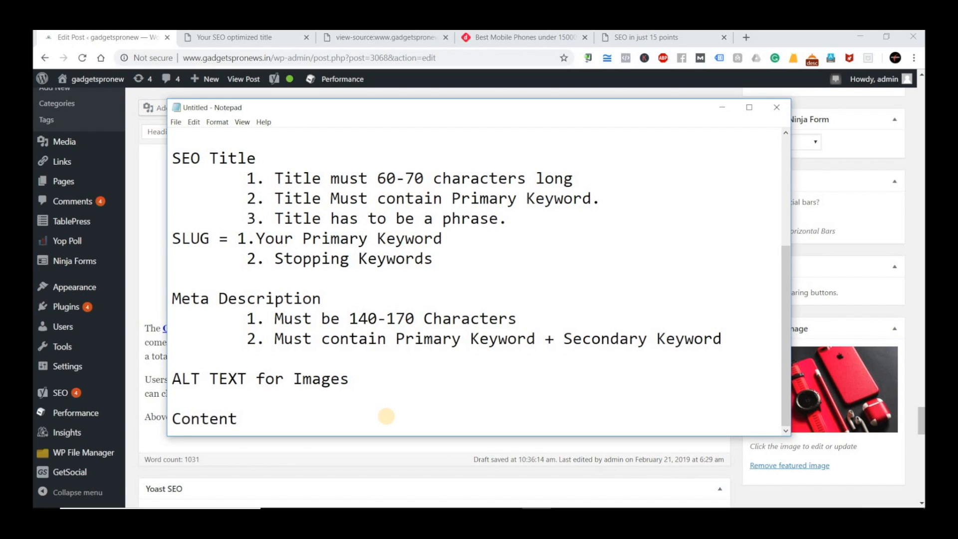
text(Headings)
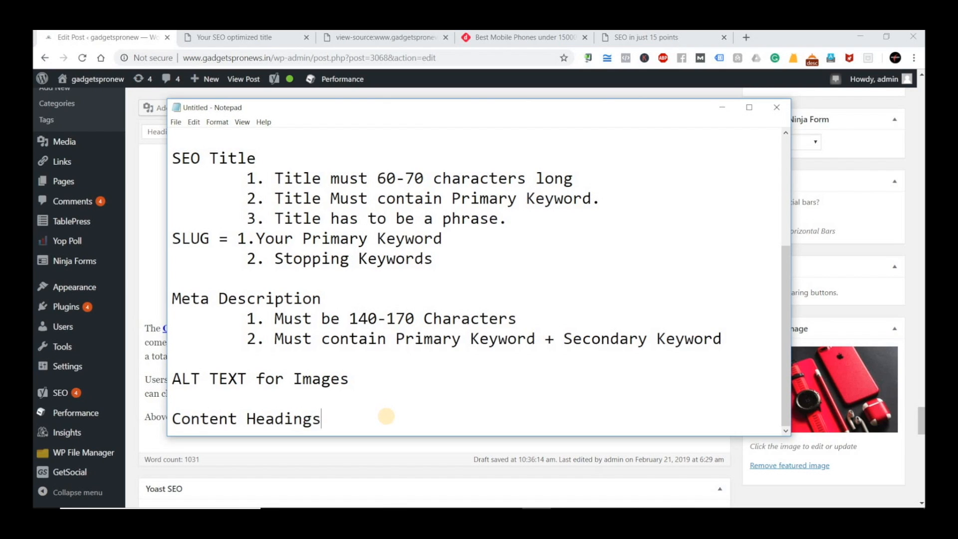
Return to the post editor in the browser and highlight the "Oculus Go Standalone Virtual Reality Headset" heading to check its heading level.
key(alt+Tab)
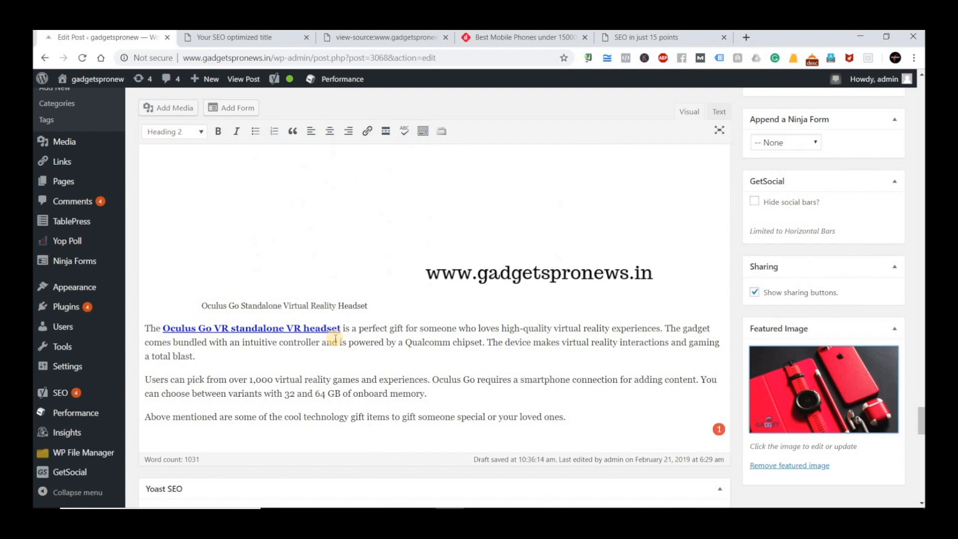
scroll(334, 339, up, 2)
scroll(280, 338, up, 3)
scroll(235, 336, down, 4)
click(244, 336)
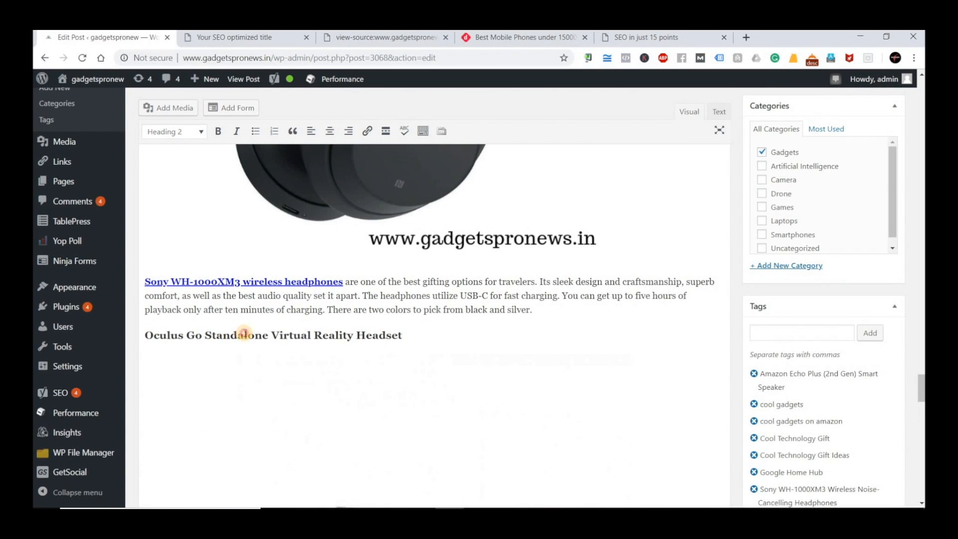
drag(154, 335, 347, 336)
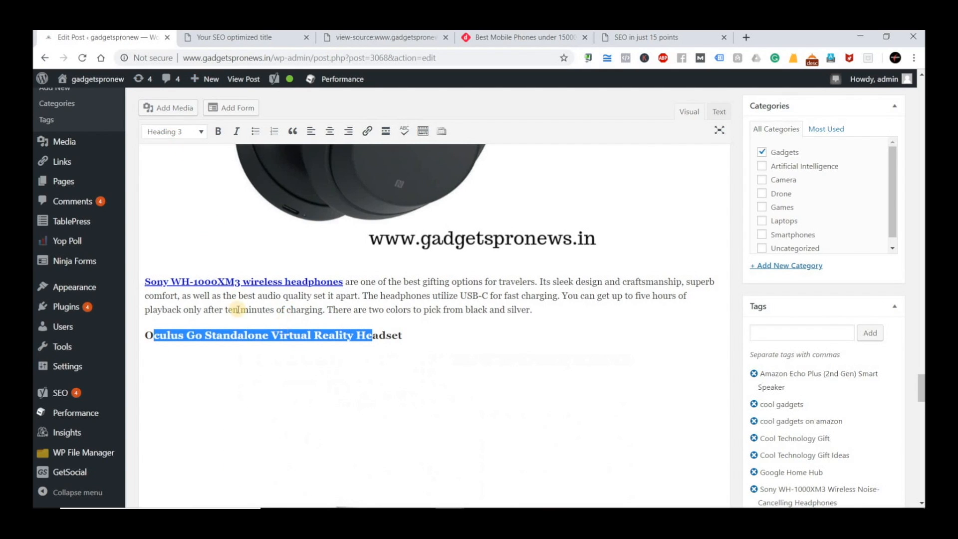
Examine the product headings from the Sony headphones back up to the GoPro camera, dismissing the mail notification.
scroll(172, 196, up, 10)
click(173, 184)
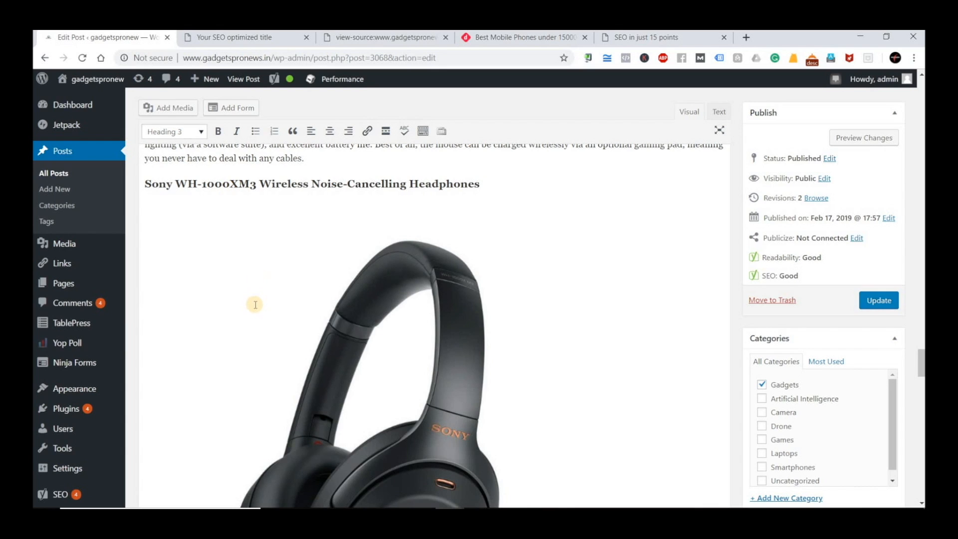
scroll(280, 340, up, 4)
scroll(302, 352, up, 8)
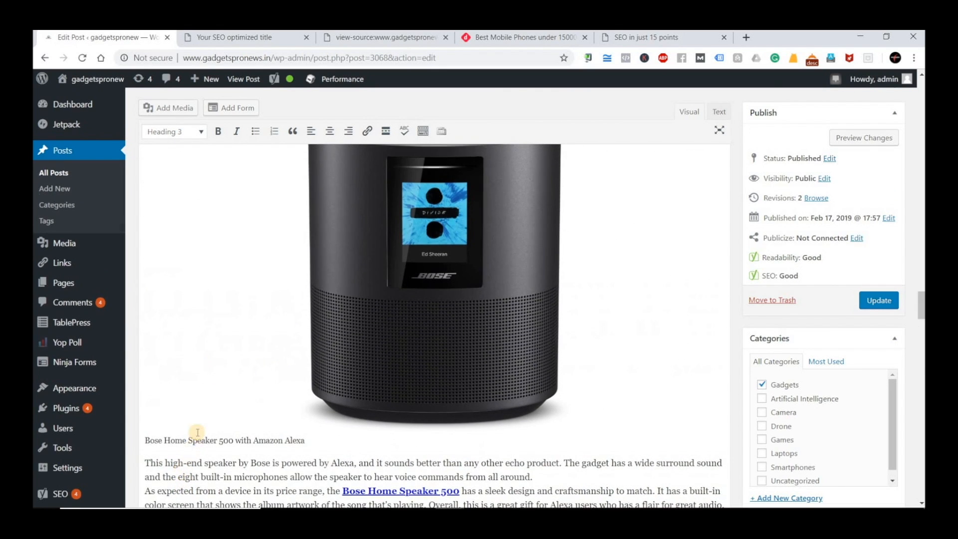
click(871, 456)
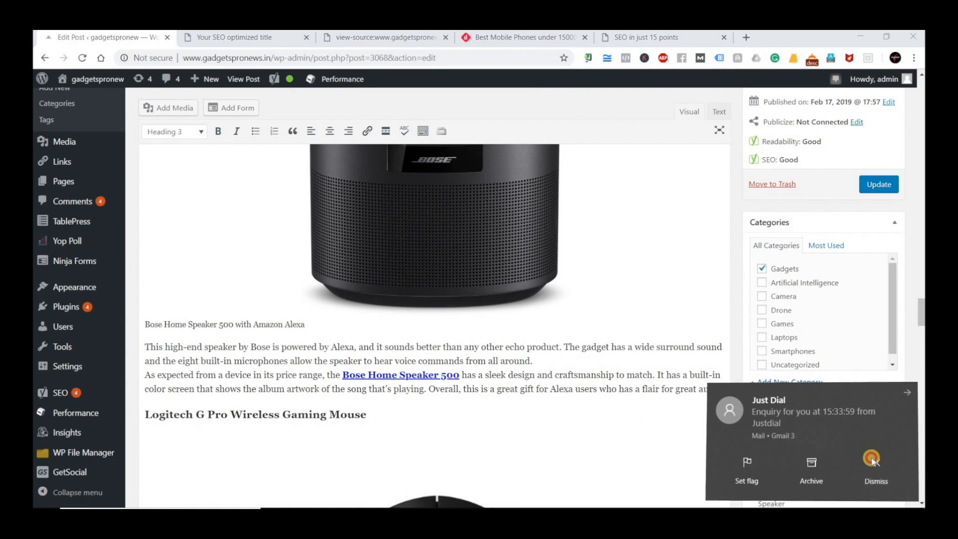
click(764, 64)
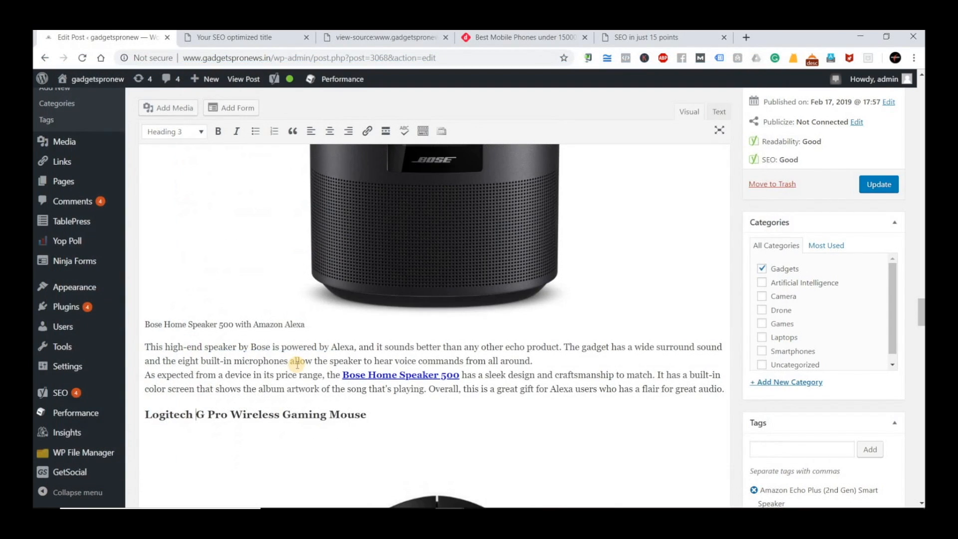
scroll(298, 365, up, 7)
scroll(297, 365, up, 12)
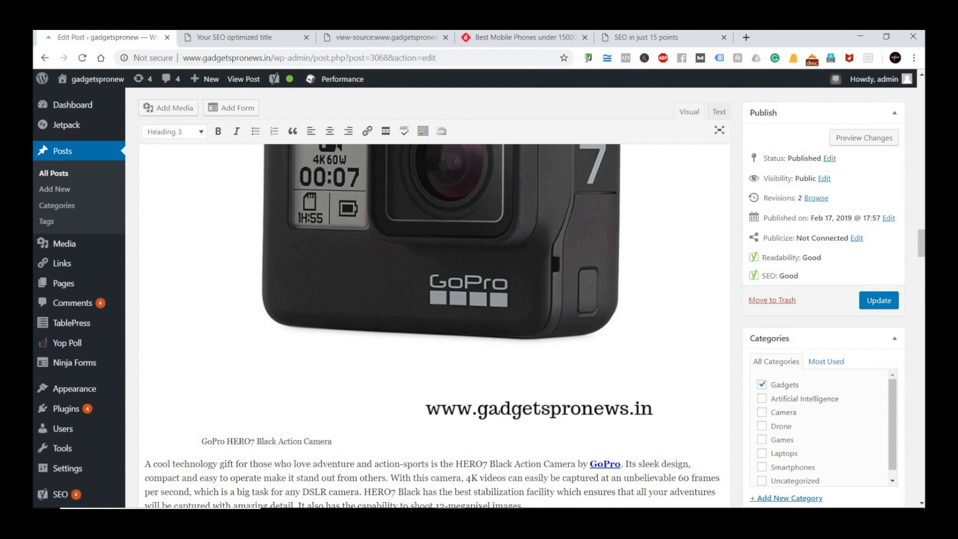
Switch to the Notepad notes and list H1, H2 and H3 as indented lines under "Content Headings".
key(alt+Tab)
key(Return)
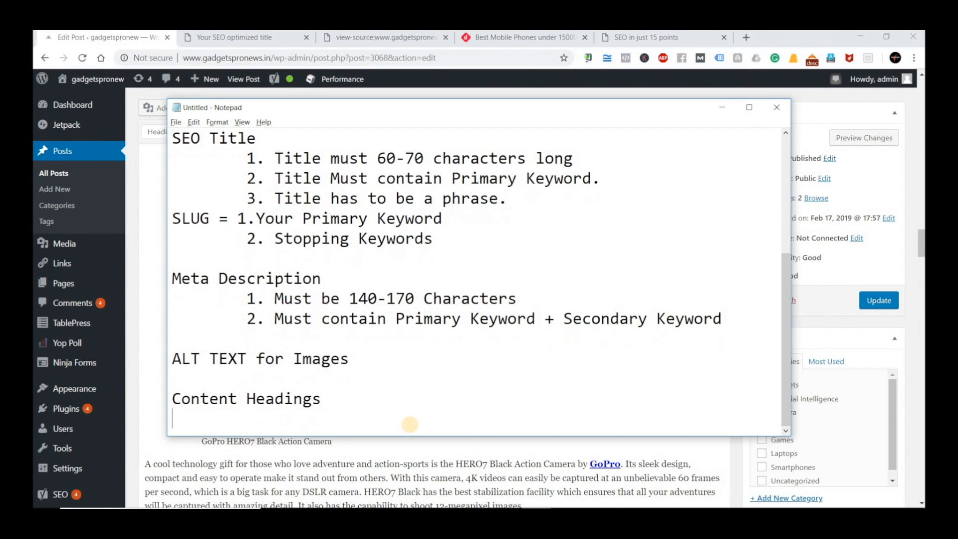
text(H1)
key(Return)
key(Tab)
text(H2)
key(Return)
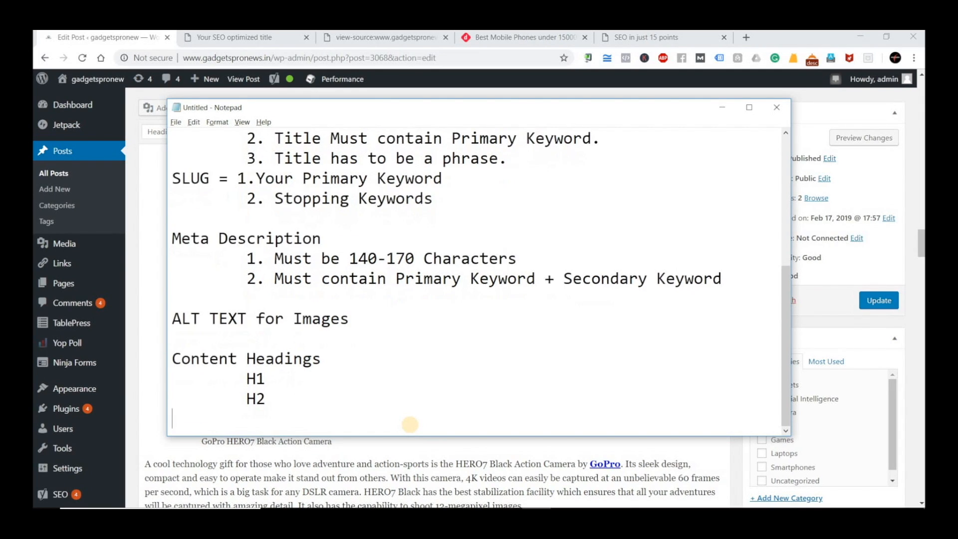
key(Tab)
text(H)
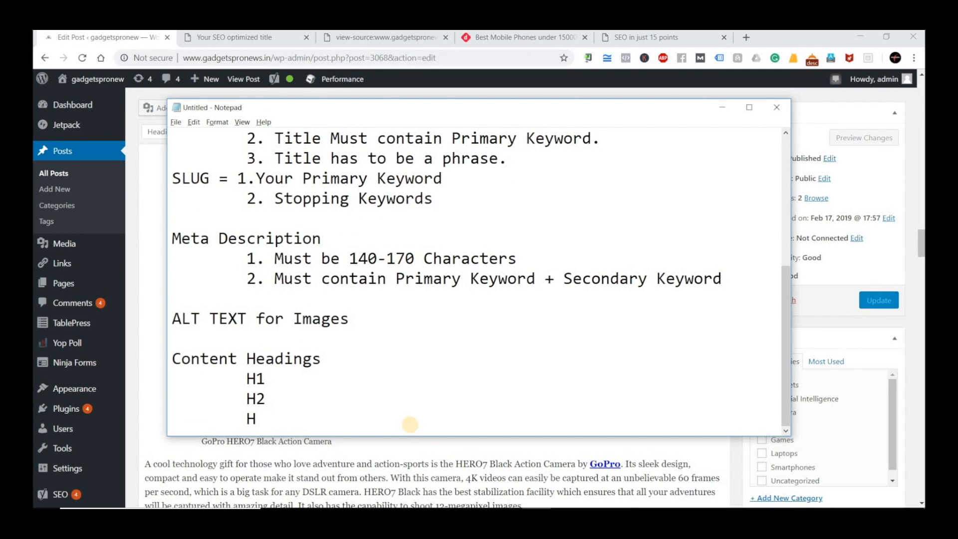
text(3)
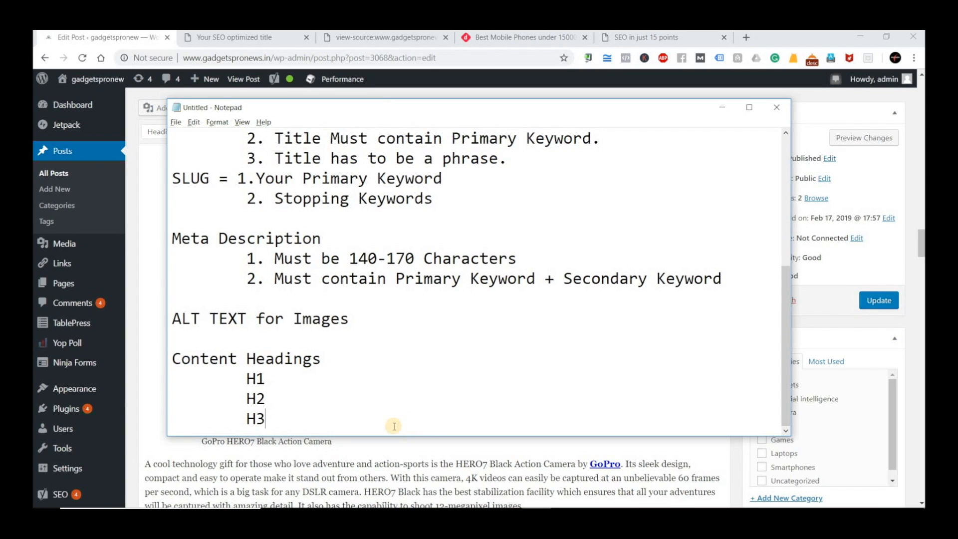
Annotate the H1 line with "- Only Use Once" and the H2 line with "- Only Use Twice".
double_click(256, 378)
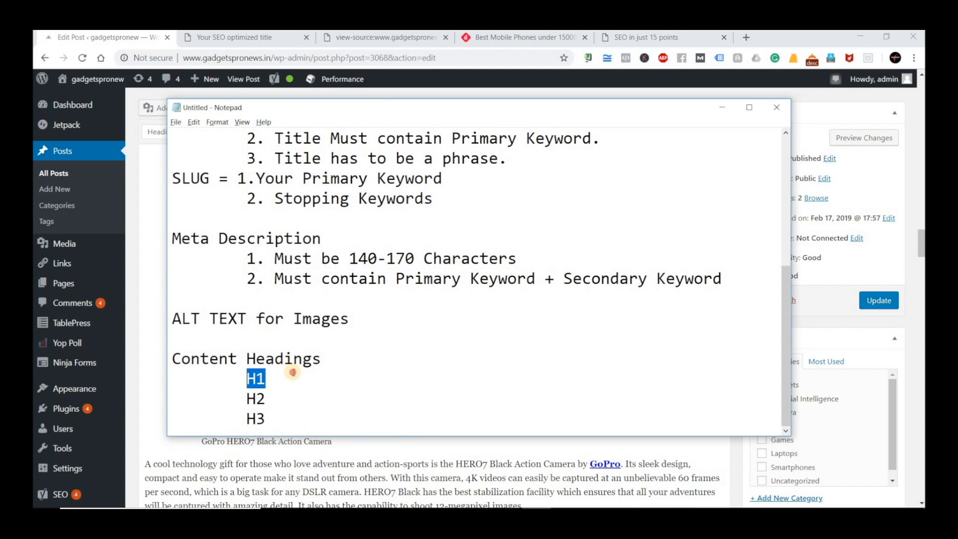
click(293, 372)
text(- Only USe)
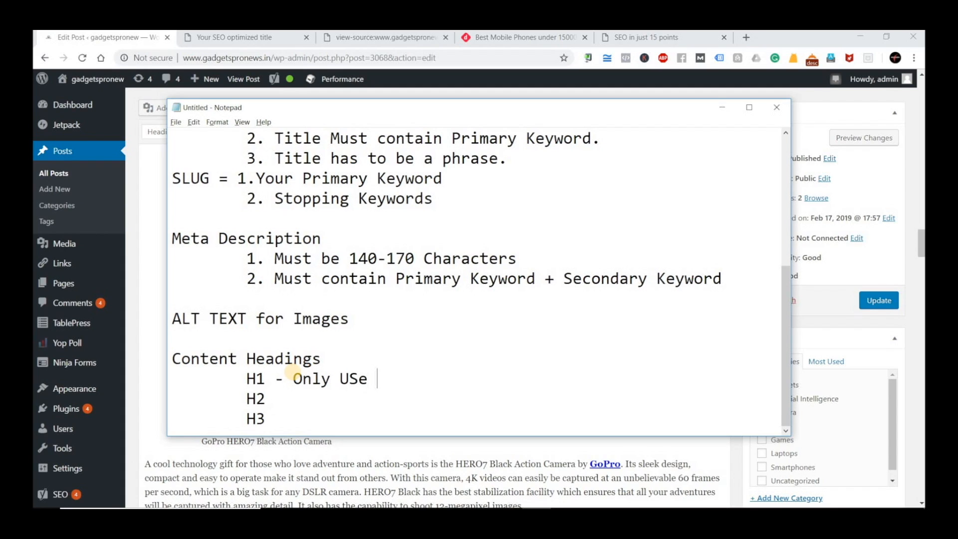
key(BackSpace)
key(BackSpace)
text(se Once 	H2 - Only Ust)
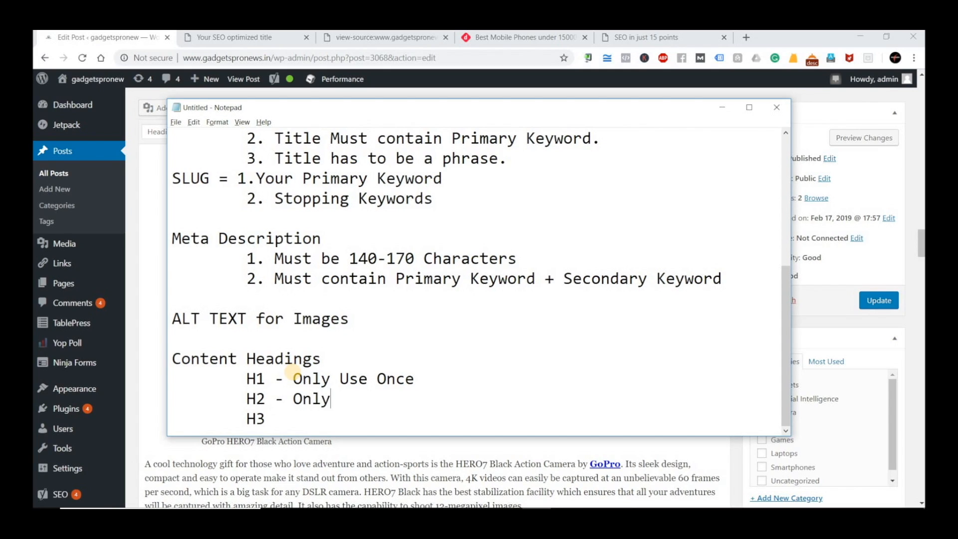
key(BackSpace)
key(BackSpace)
text(e Twice)
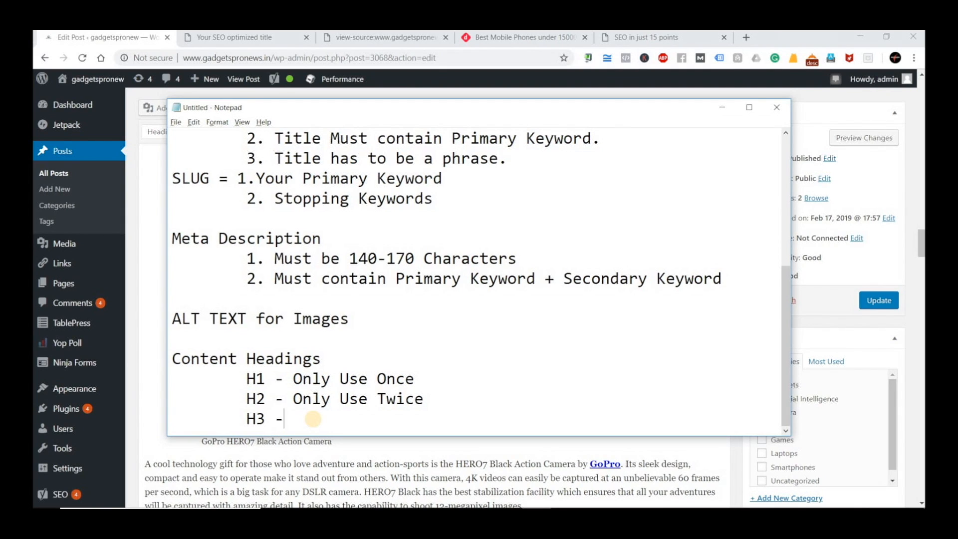
Annotate the H3 line with "Multiple Times", capitalizing the second word.
text(Multiple time)
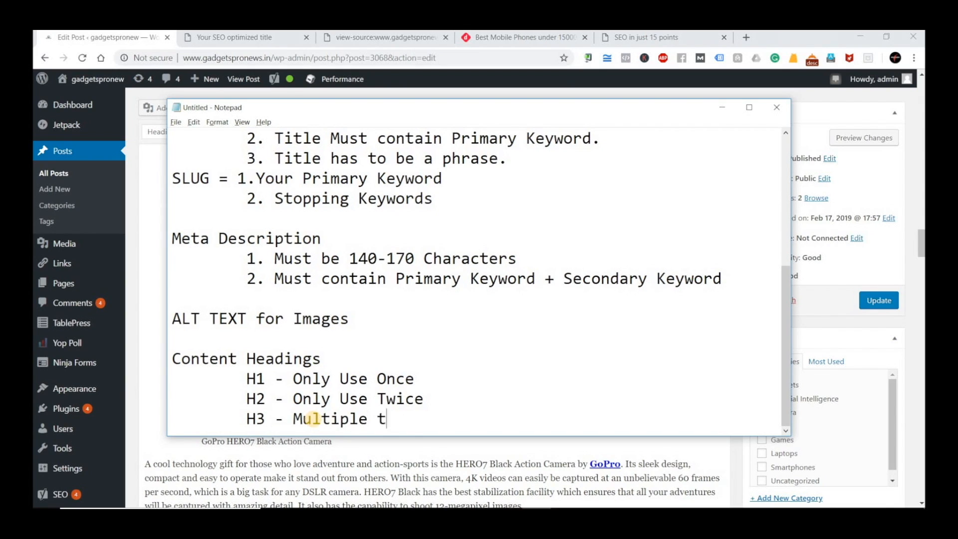
key(BackSpace)
key(BackSpace)
key(BackSpace)
key(BackSpace)
text(Times)
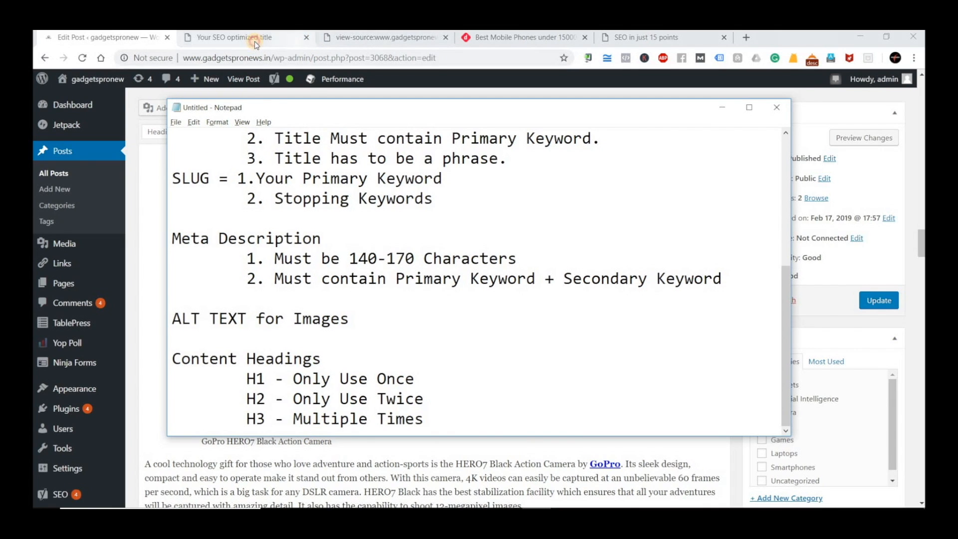
Review the title and first heading in the post preview, and highlight "Only Use Once" on the H1 line of the Notepad notes.
click(292, 43)
scroll(302, 320, up, 10)
scroll(301, 317, down, 8)
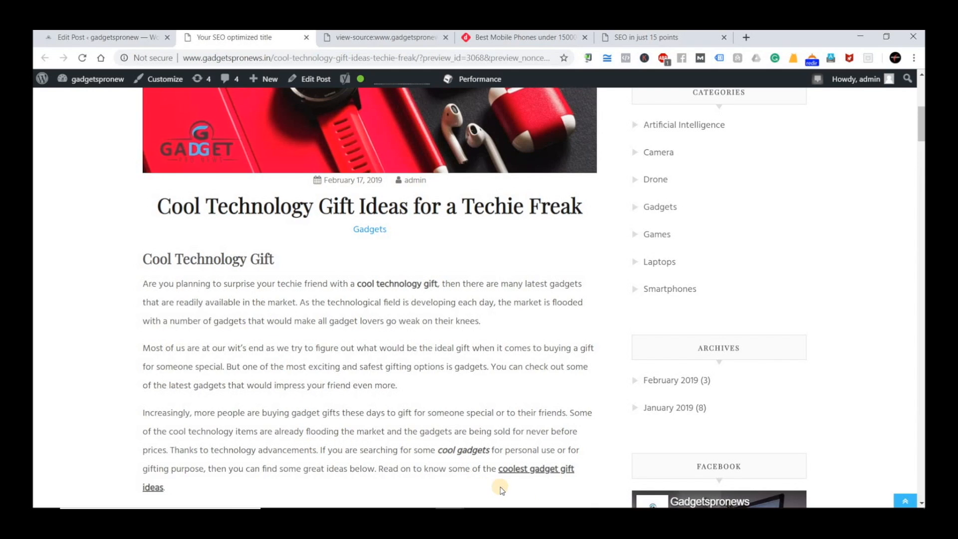
click(536, 517)
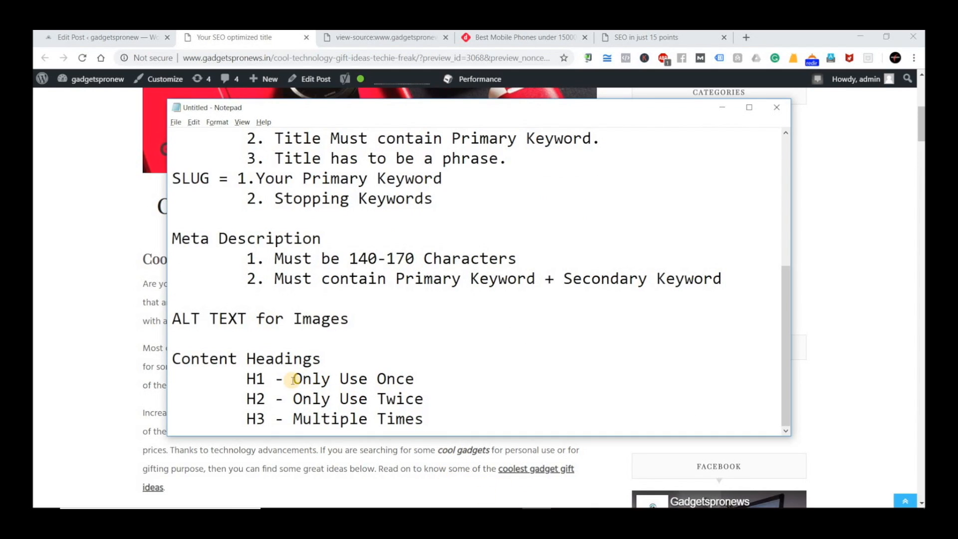
drag(292, 380, 436, 369)
Return to the post editor, highlight the post title, and check the heading level of "Cool Technology Gift".
click(133, 38)
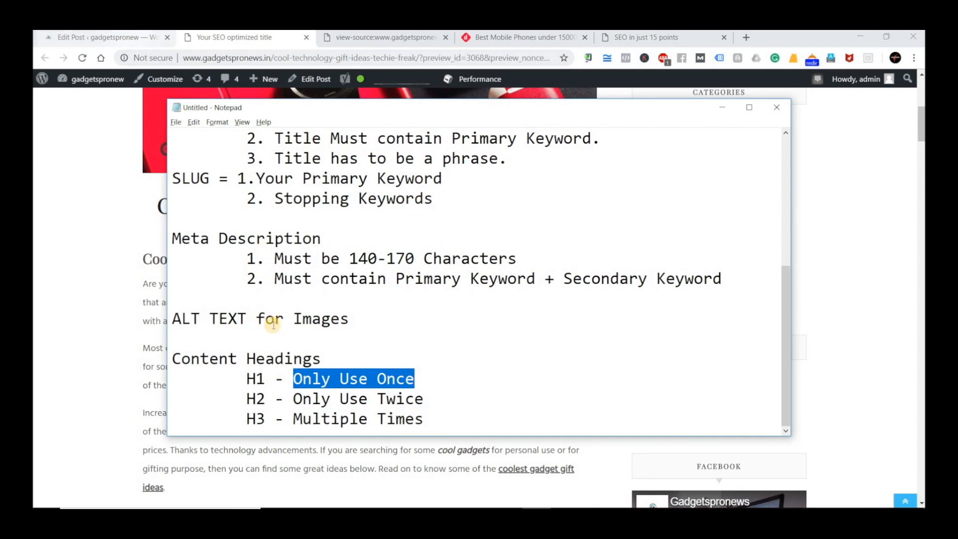
scroll(273, 325, up, 10)
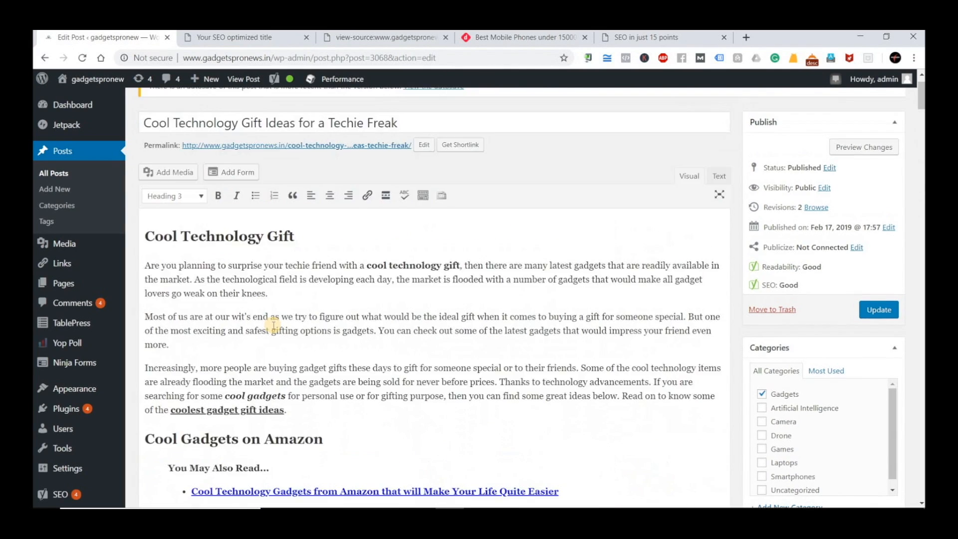
drag(398, 170, 133, 189)
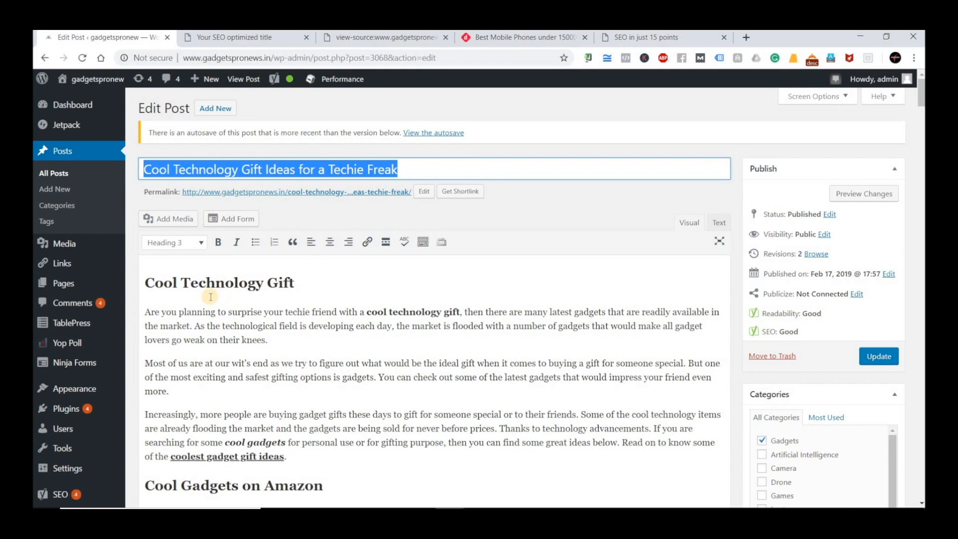
click(217, 281)
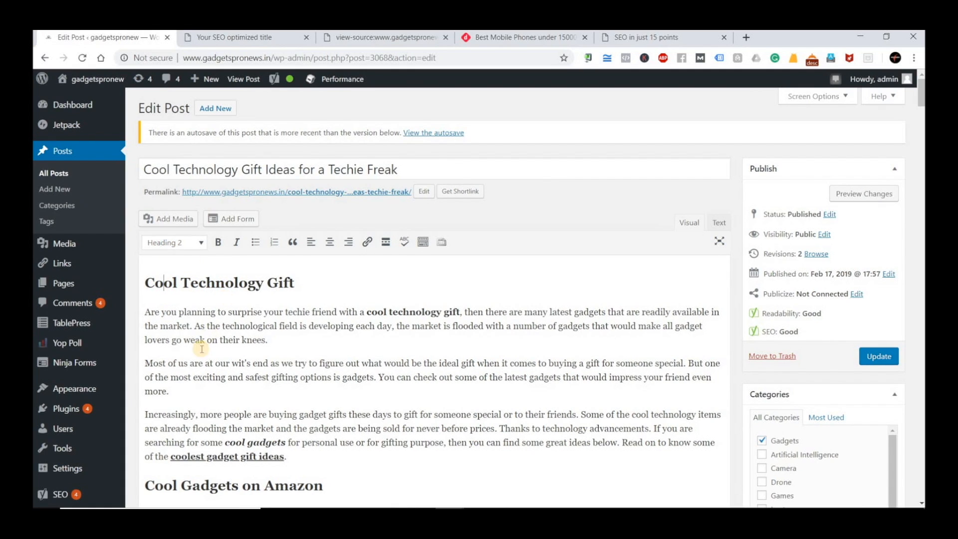
scroll(199, 344, down, 1)
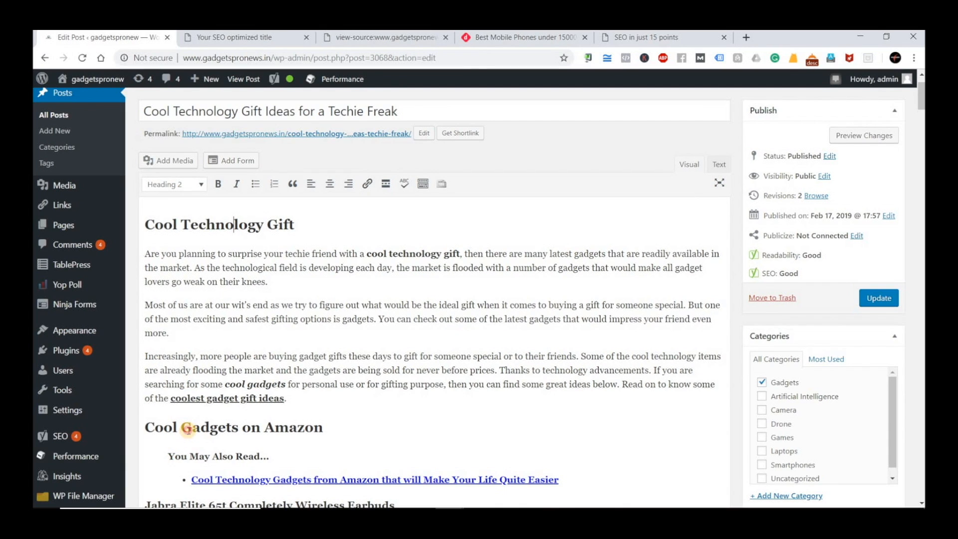
click(227, 225)
scroll(262, 263, down, 1)
scroll(262, 262, up, 1)
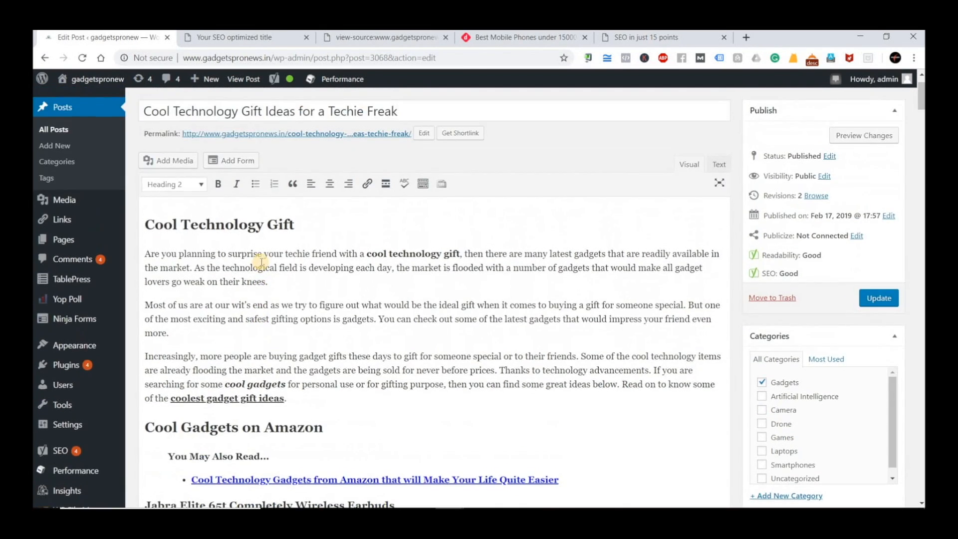
Review the product headings down to "Amazon Echo Plus (2nd Gen) Smart Speaker" and check that heading's level.
scroll(262, 262, down, 3)
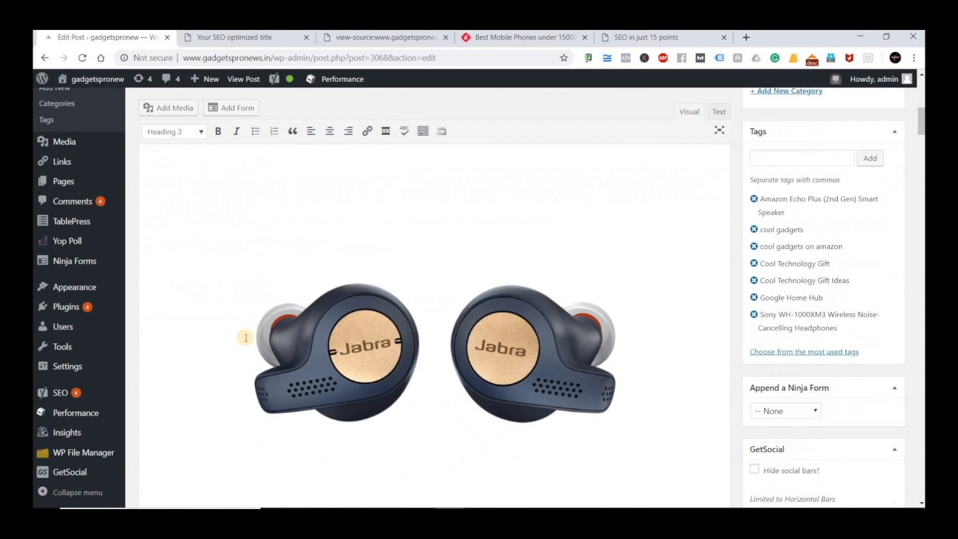
scroll(246, 338, down, 6)
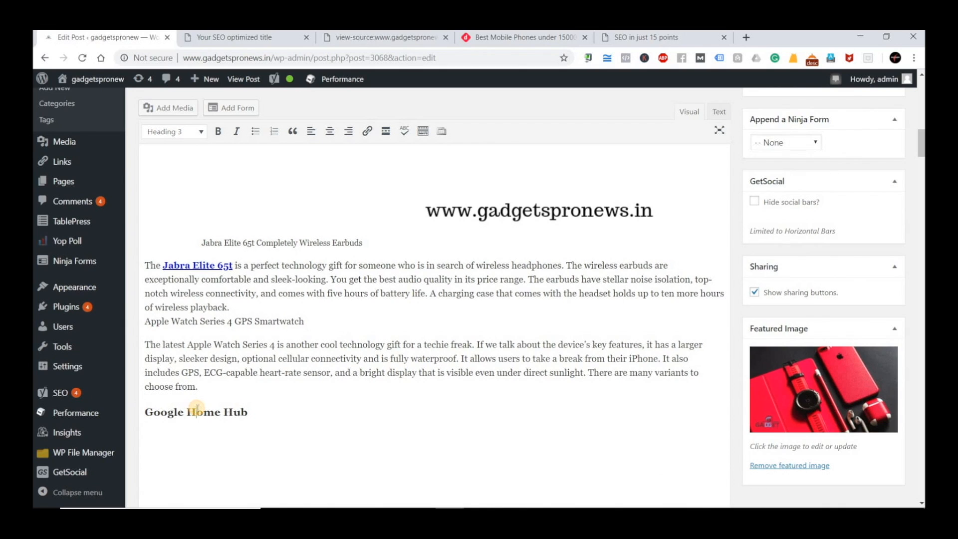
scroll(198, 409, down, 15)
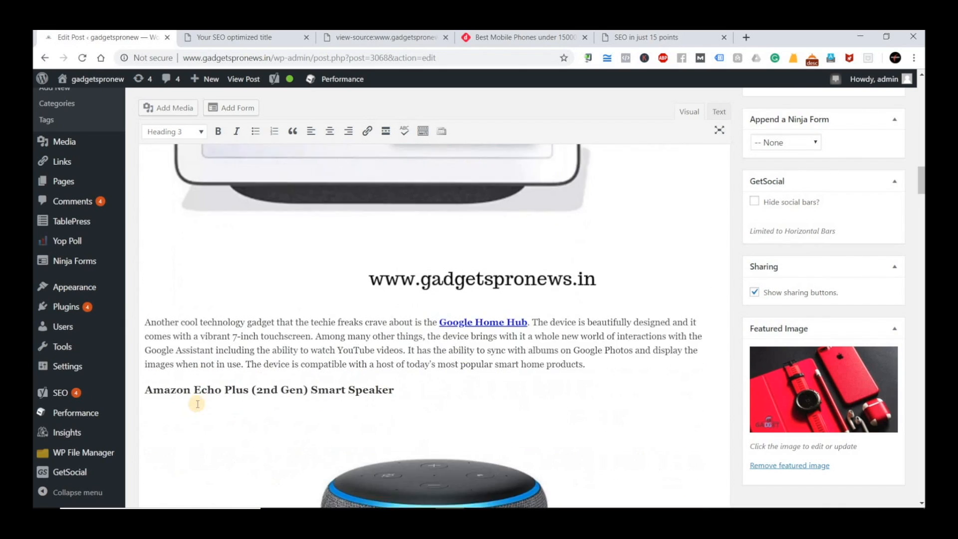
click(220, 231)
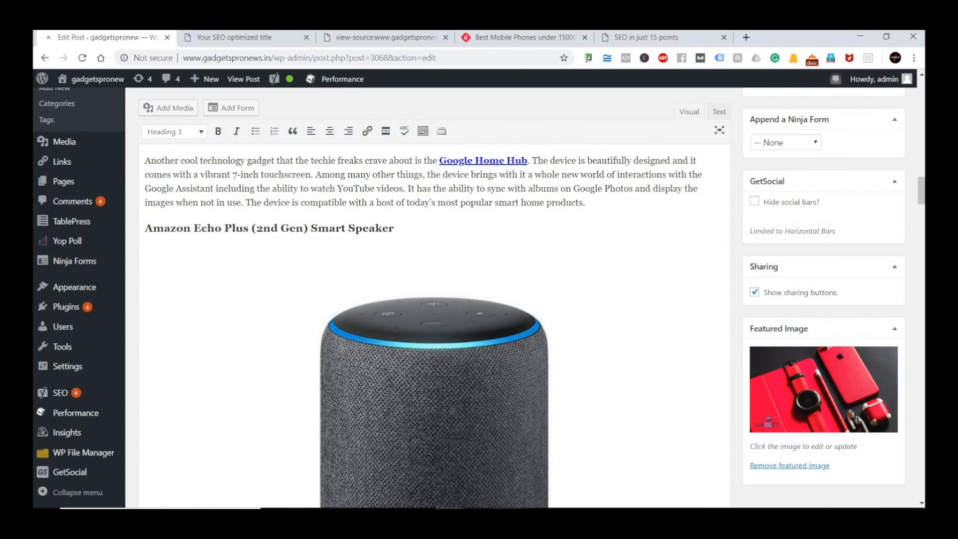
Switch to the Notepad notes and highlight the H1, H2 and H3 lines under "Content Headings".
key(alt+Tab)
click(320, 419)
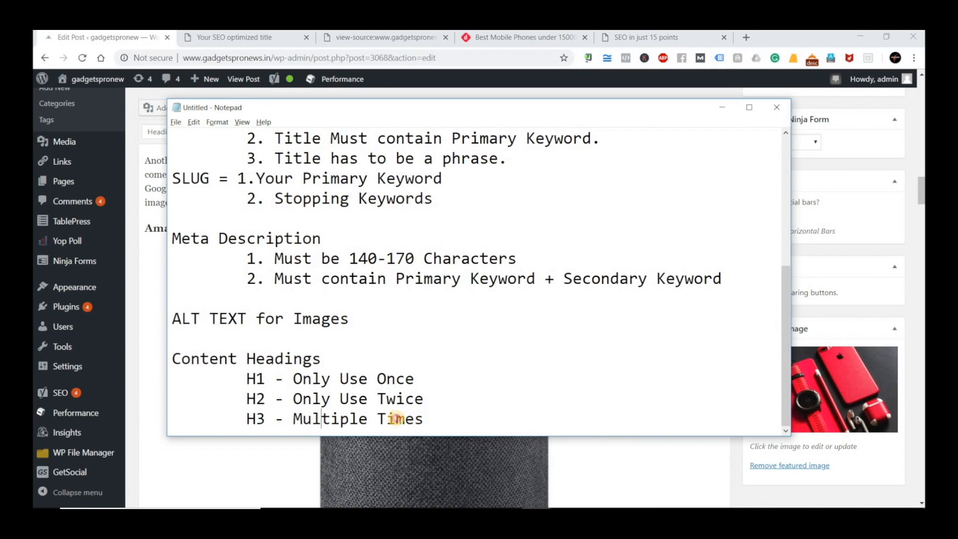
drag(424, 419, 234, 382)
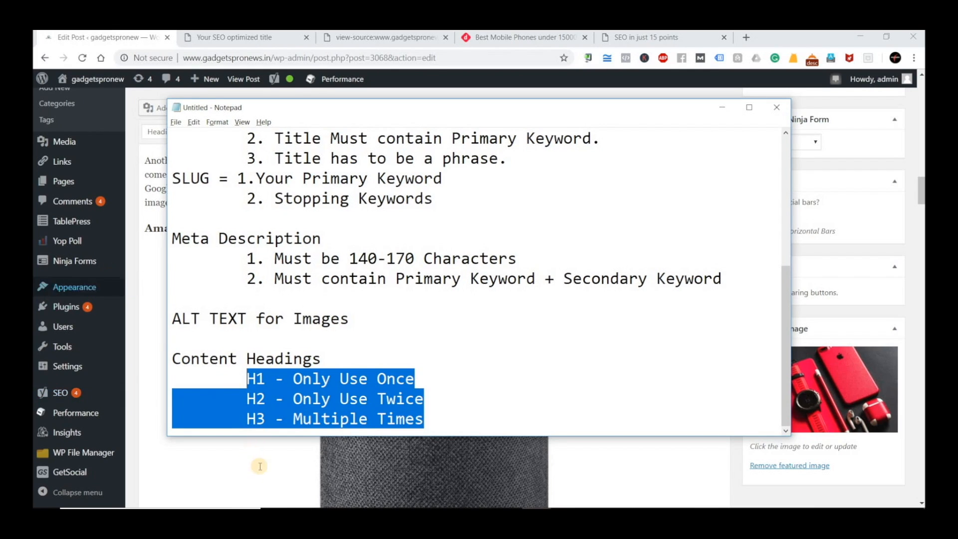
Return to the post editor and examine the product sections from Google Home Hub down to Microsoft Surface Go and back up.
click(394, 268)
scroll(394, 268, up, 7)
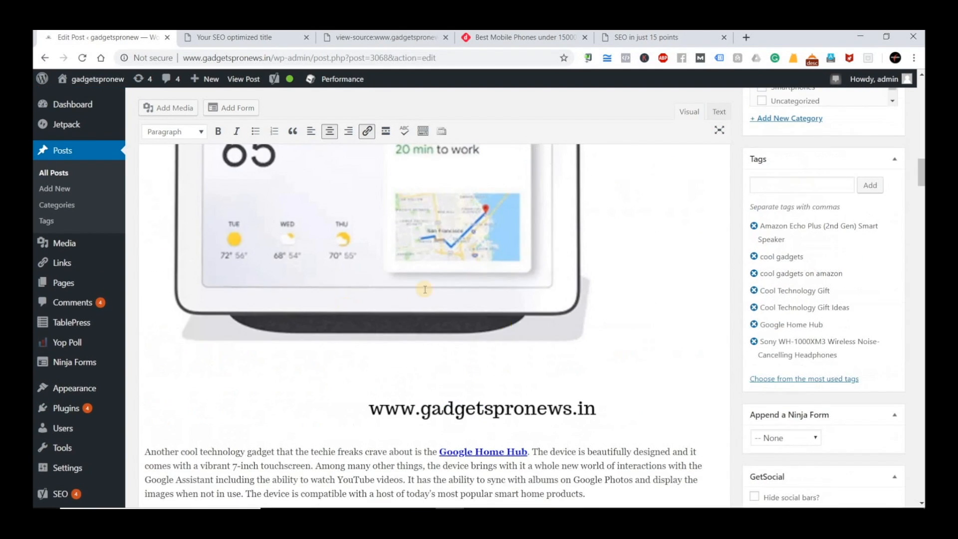
scroll(422, 292, down, 5)
scroll(422, 293, down, 6)
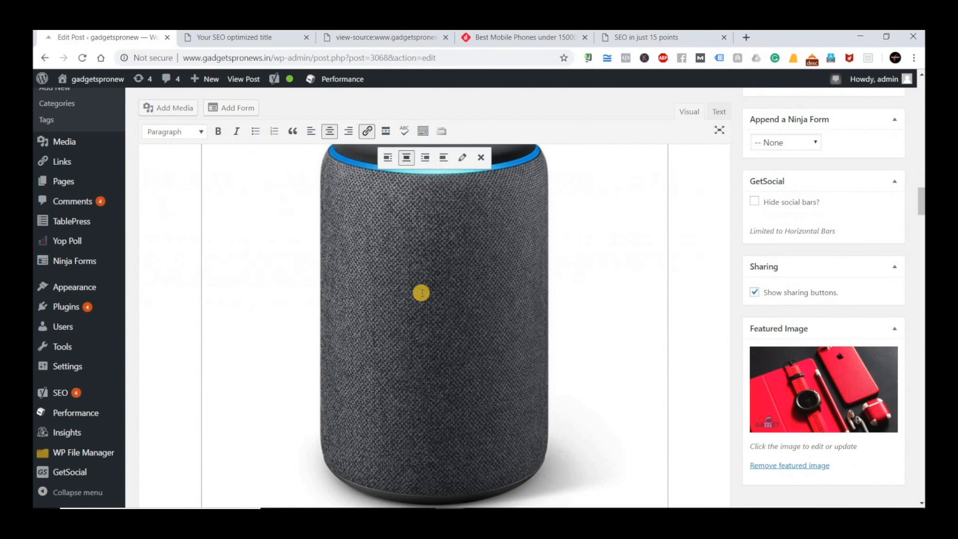
scroll(421, 293, down, 2)
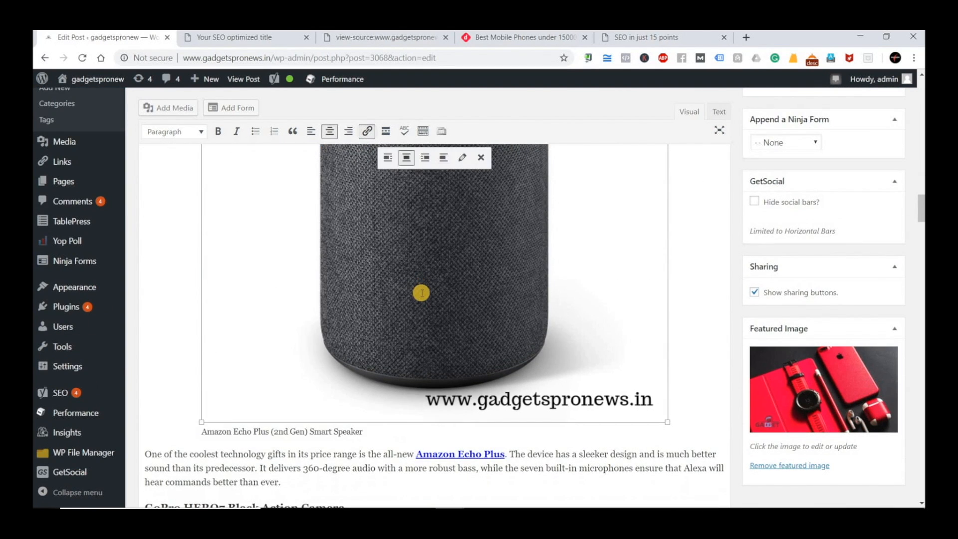
scroll(503, 332, down, 6)
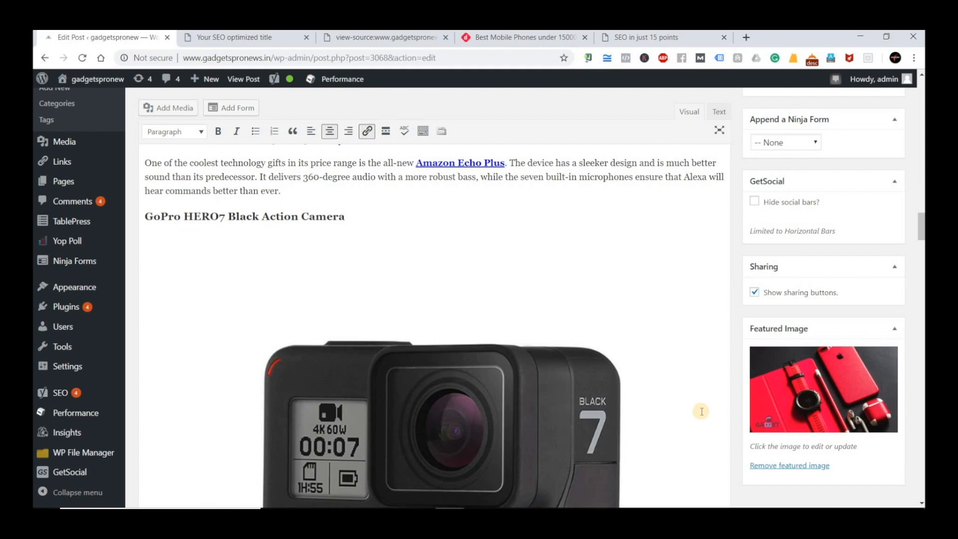
scroll(528, 407, down, 1)
scroll(527, 408, down, 7)
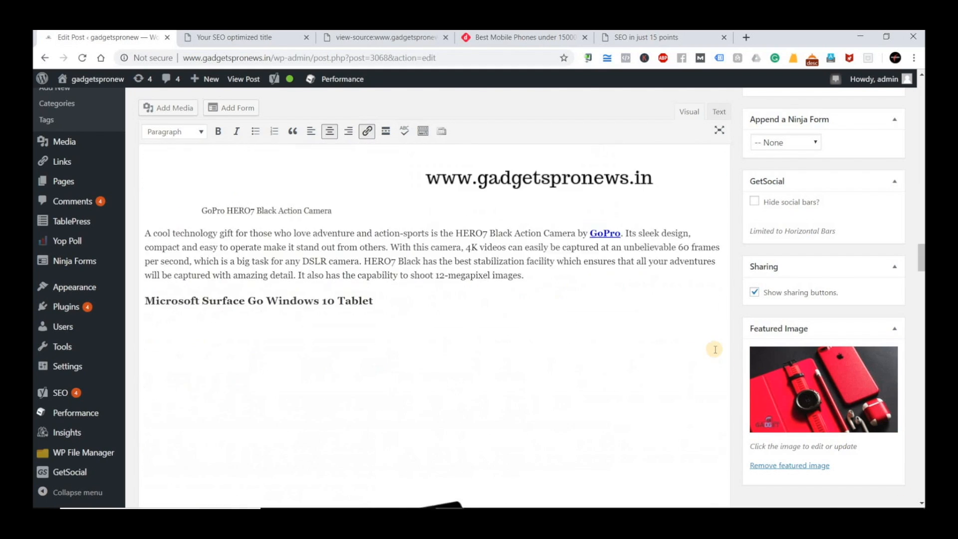
scroll(694, 355, up, 9)
scroll(417, 363, up, 8)
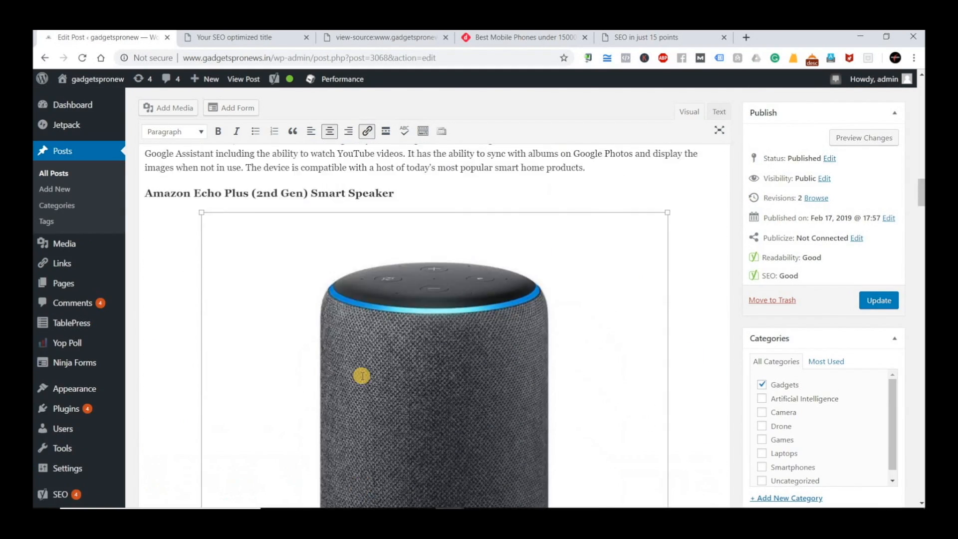
scroll(704, 421, up, 5)
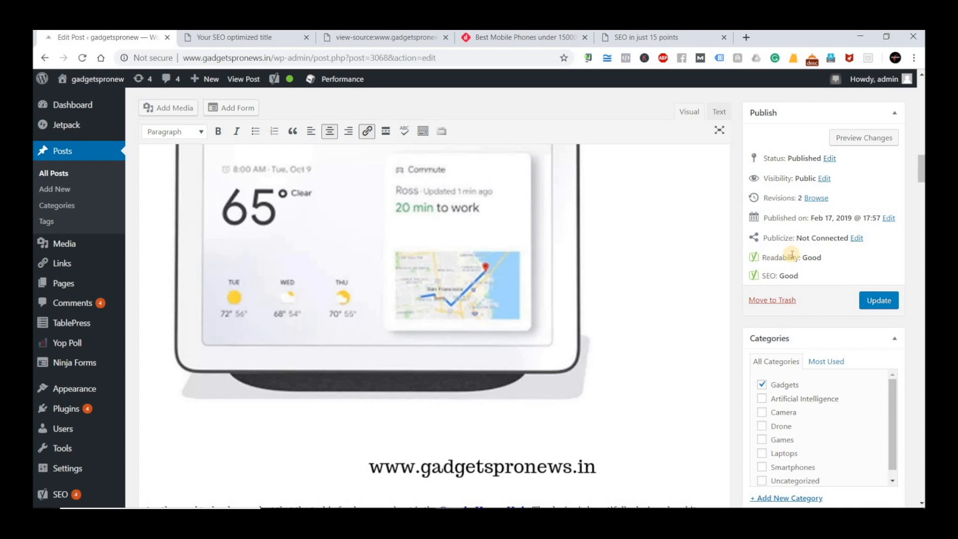
Switch to the "SEO in just 15 points" PDF and go back through the slides from Keyword Placements to Language Ease.
click(654, 37)
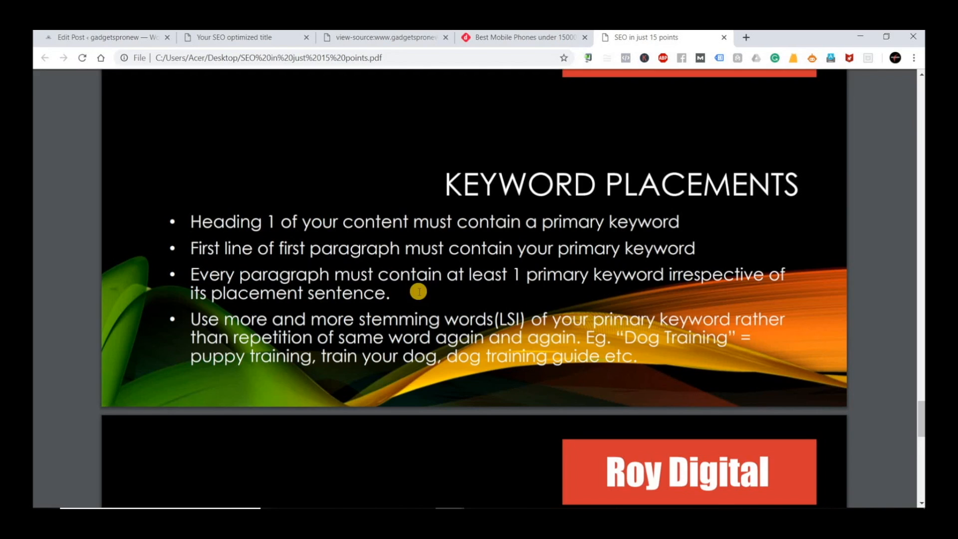
scroll(408, 323, up, 1)
scroll(408, 324, up, 15)
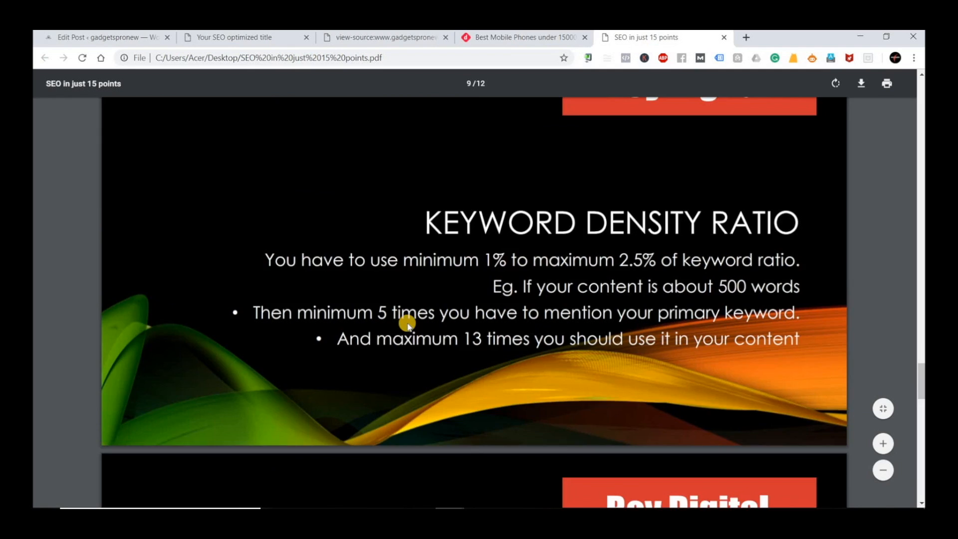
scroll(408, 323, up, 4)
scroll(409, 294, down, 1)
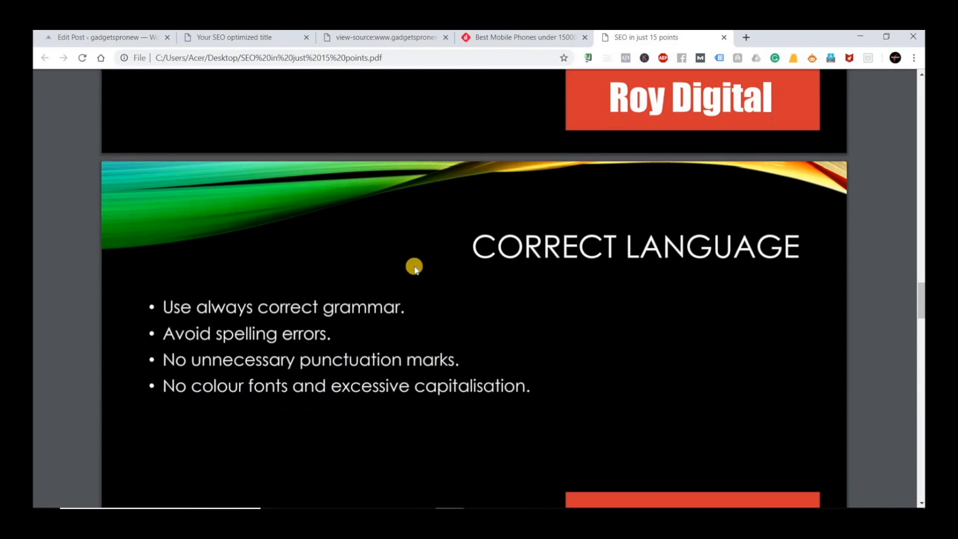
scroll(408, 356, up, 5)
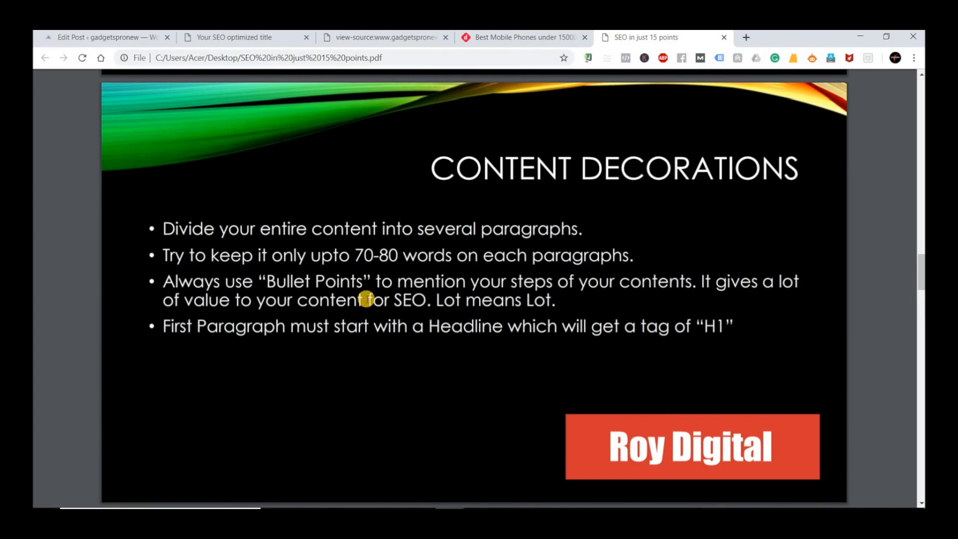
scroll(382, 315, up, 2)
scroll(382, 314, up, 6)
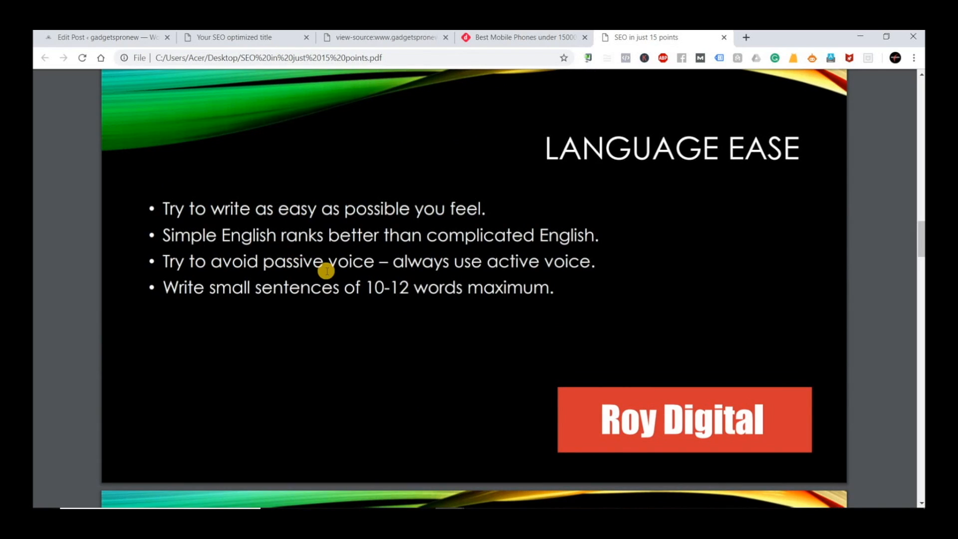